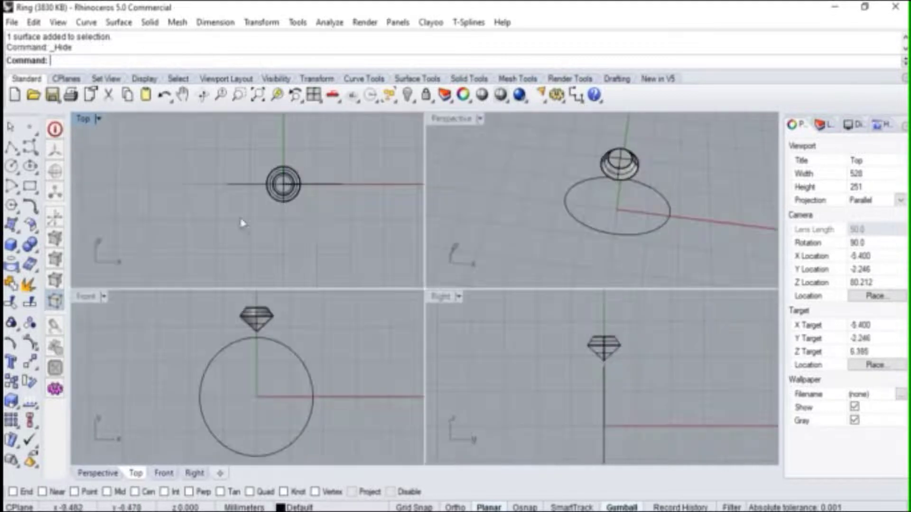
scroll(600, 213, "up", 5)
right_click_drag(600, 213, 435, 261)
left_click(273, 347)
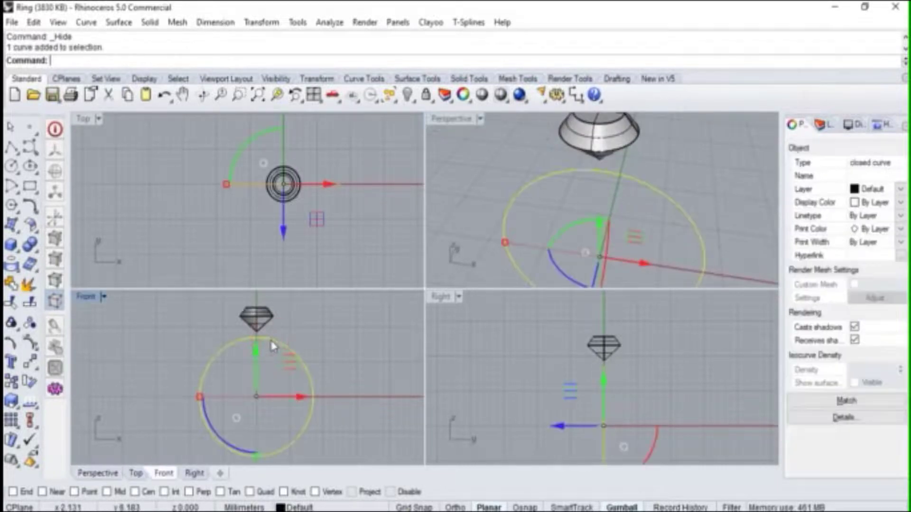
left_click(204, 243)
scroll(266, 204, "up", 3)
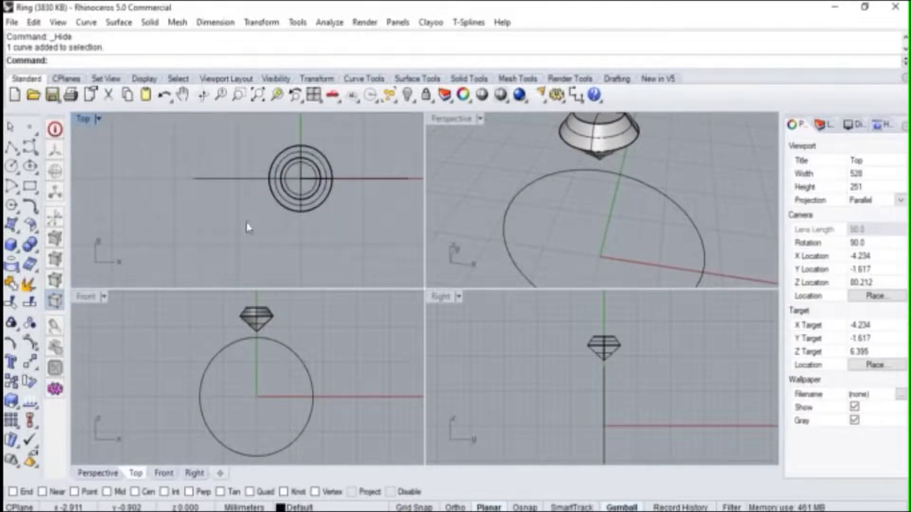
Step: Draw a 0.7 mm wide upright rectangle beside the gem in the Front view, extending from above the gem to below the ring circle's top
double_click(88, 296)
scroll(441, 142, "up", 2)
right_click_drag(441, 142, 377, 185)
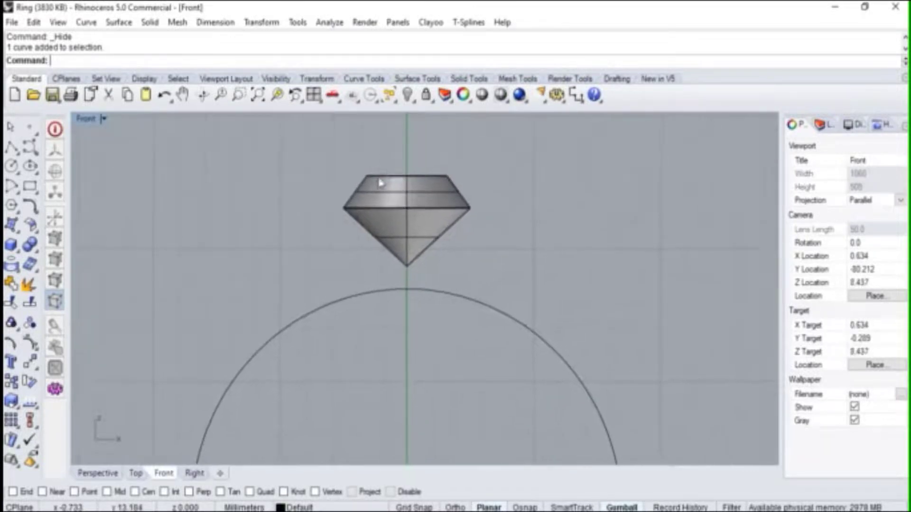
scroll(371, 203, "up", 2)
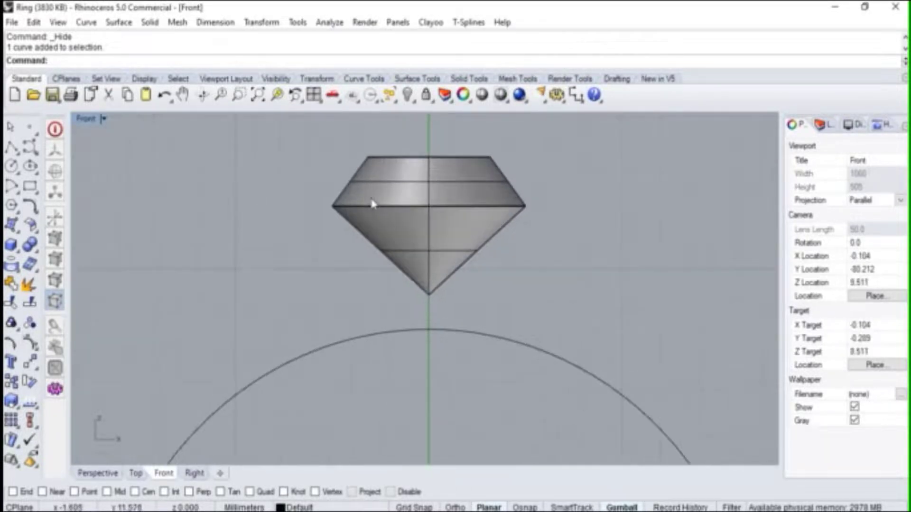
left_click(30, 186)
left_click(296, 152)
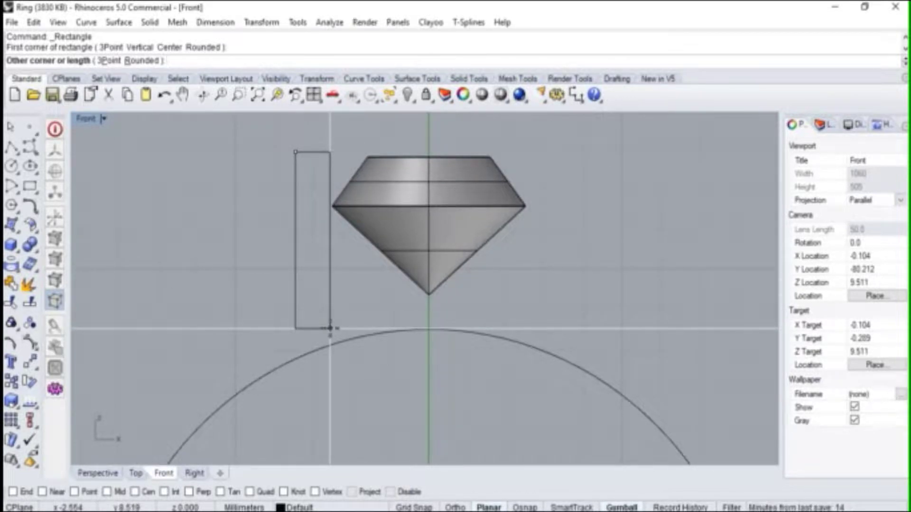
left_click(330, 328)
type("7")
key("Return")
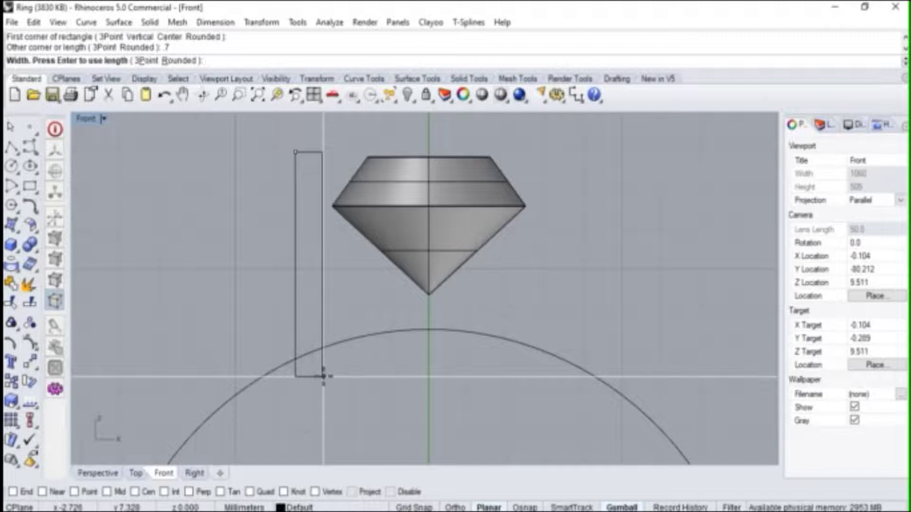
left_click(323, 376)
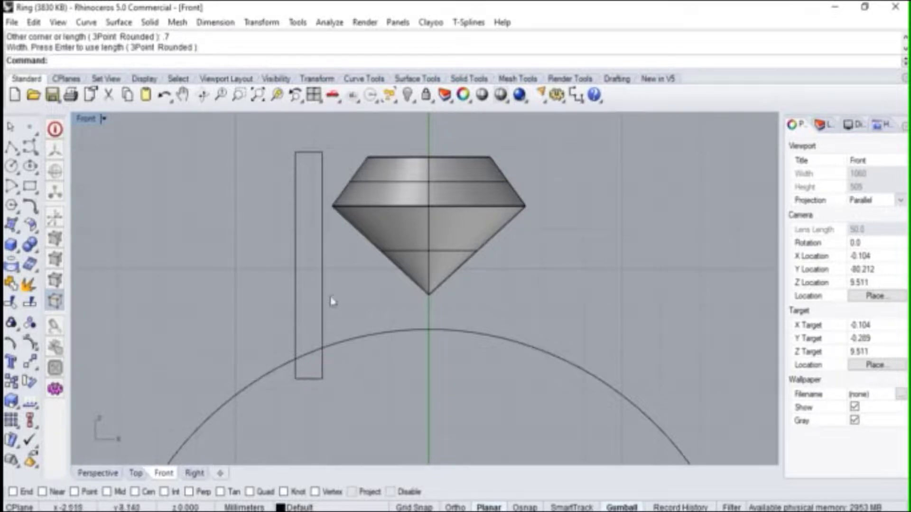
Step: Move the rectangle sideways until its inner edge meets the gem's widest point
left_click(325, 272)
scroll(351, 278, "up", 3)
left_click_drag(323, 309, 339, 310)
left_click(224, 197)
scroll(319, 199, "up", 5)
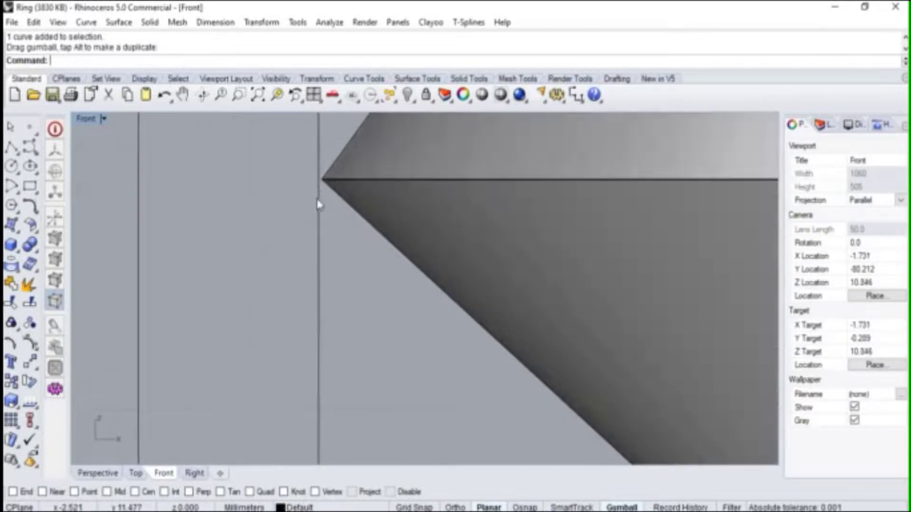
left_click(320, 205)
scroll(326, 212, "down", 2)
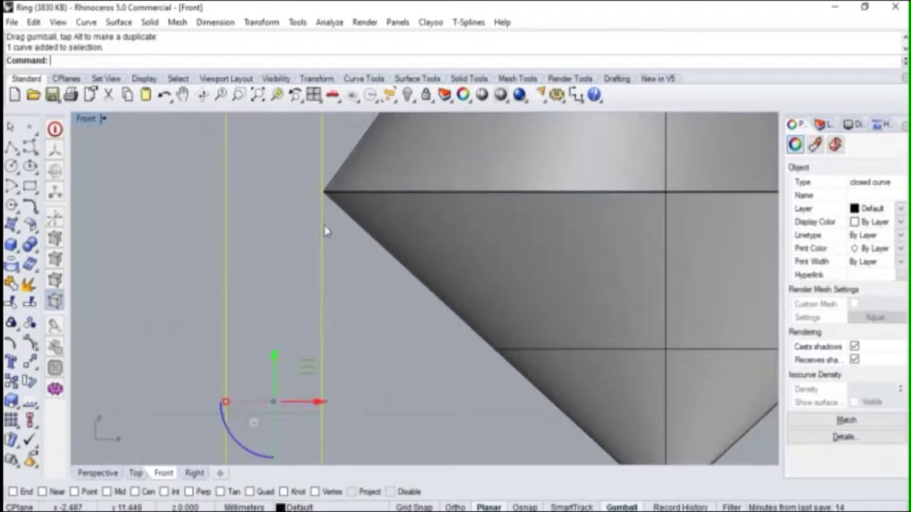
left_click_drag(318, 407, 321, 404)
Step: Start a polyline with Near snap on the rectangle's inner edge just below the girdle, running its first segment down the gem's lower slope
left_click(13, 147)
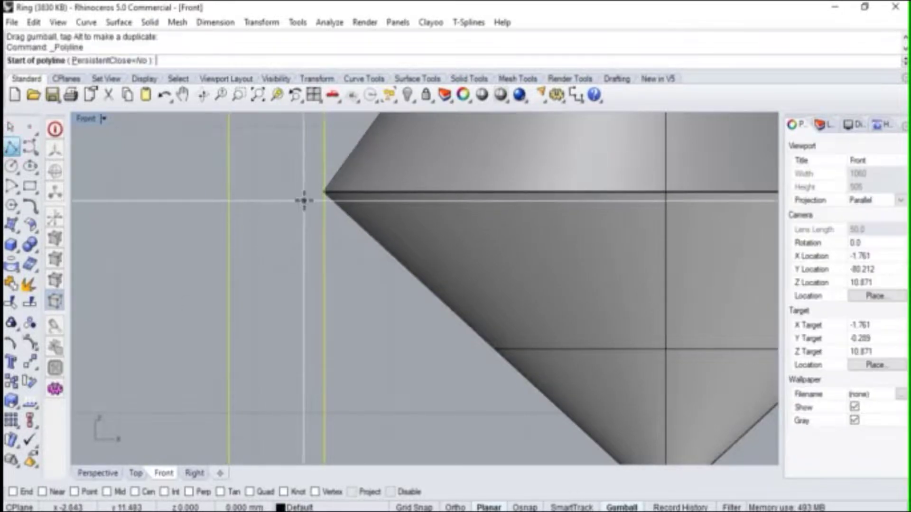
scroll(305, 199, "up", 2)
left_click(43, 492)
scroll(392, 207, "up", 2)
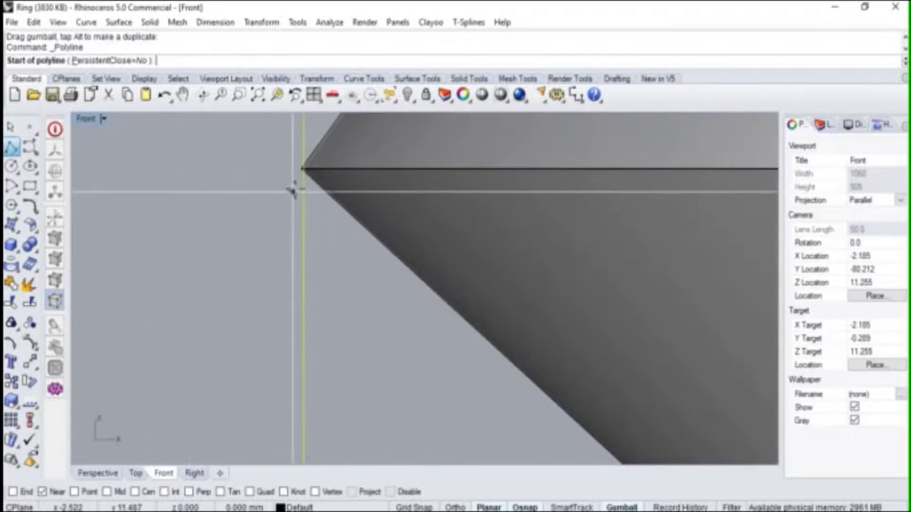
left_click(303, 179)
scroll(380, 280, "down", 4)
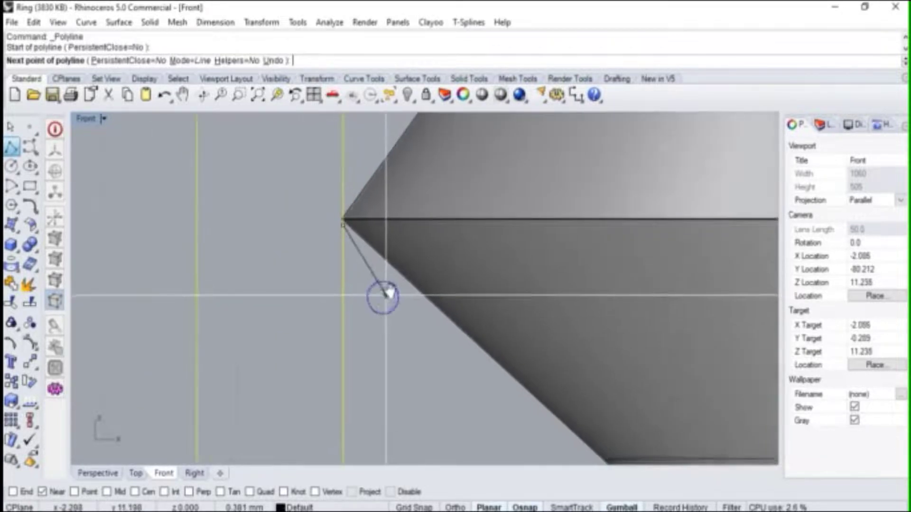
right_click_drag(397, 260, 285, 248)
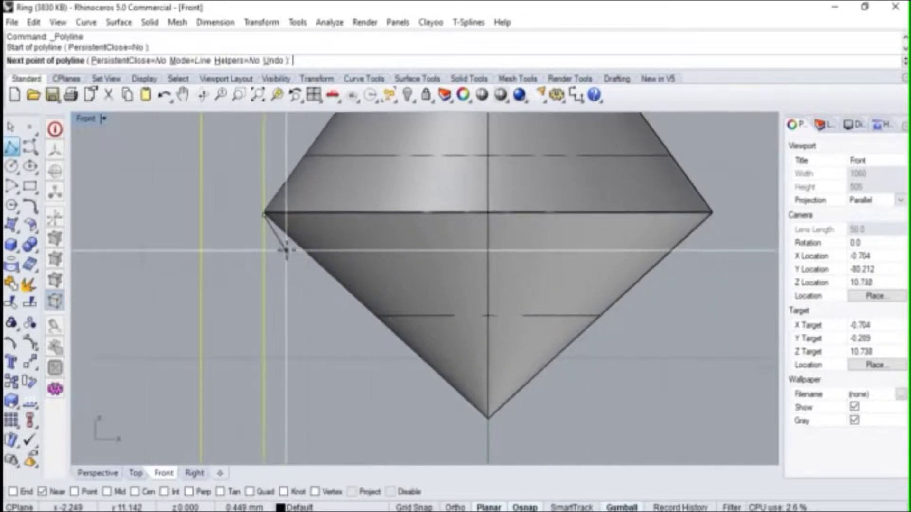
scroll(306, 256, "up", 2)
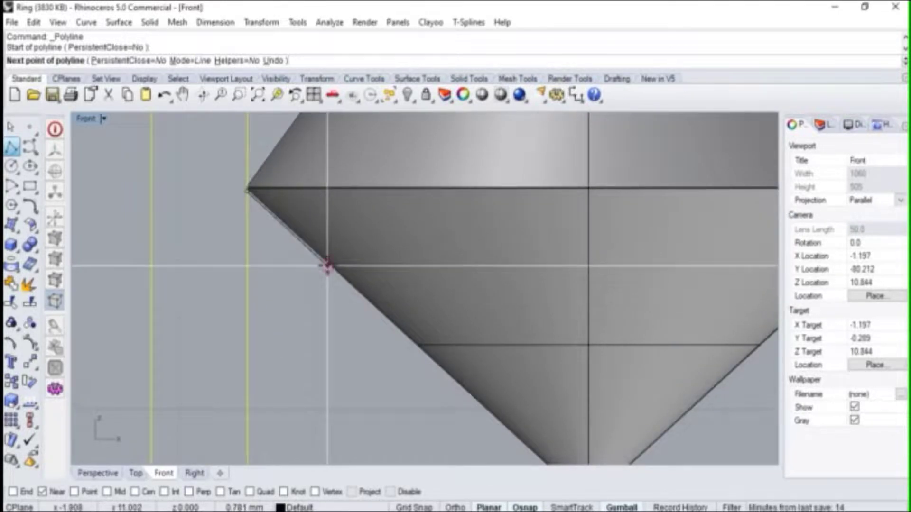
left_click(327, 266)
Step: Continue the polyline straight down to the rectangle's base level and finish it at the rectangle's inner lower corner using End snap
scroll(327, 266, "down", 3)
right_click_drag(311, 366, 351, 264, "shift")
scroll(351, 309, "up", 3)
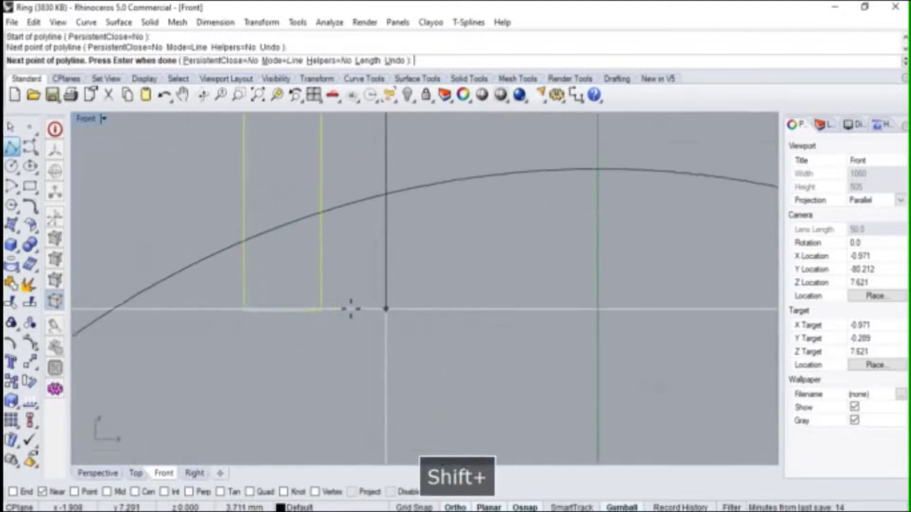
scroll(351, 309, "up", 3)
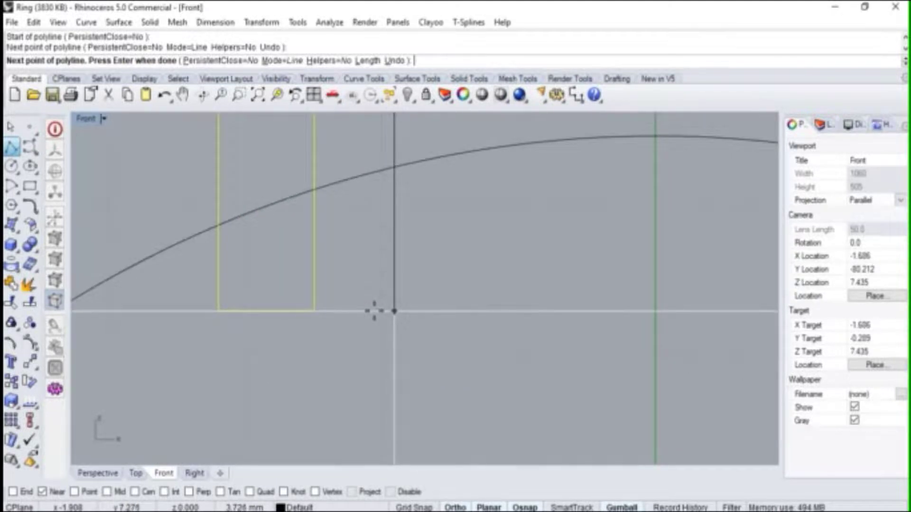
left_click(374, 310)
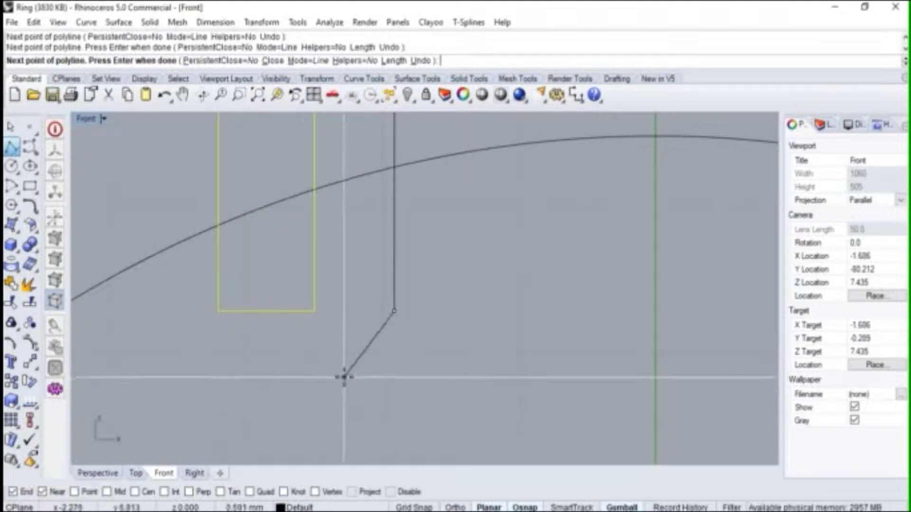
left_click(43, 491)
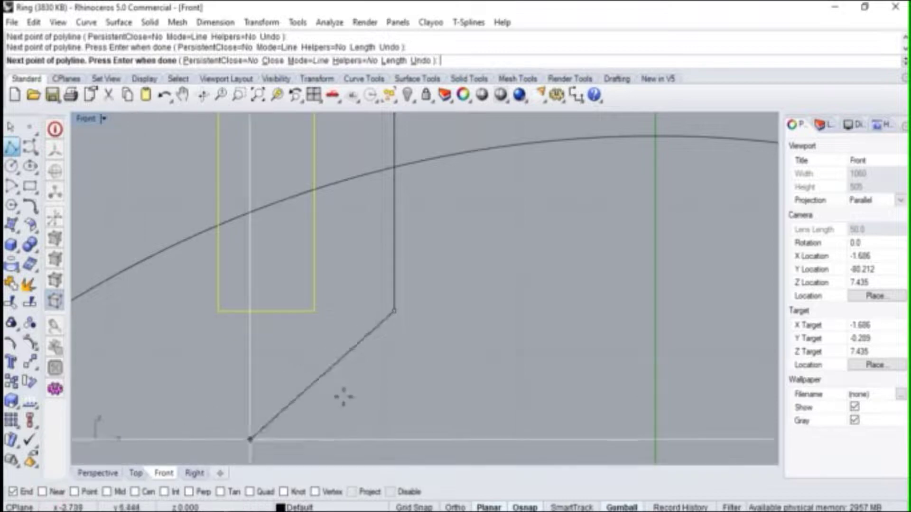
left_click(313, 311)
key("Return")
Step: Trim away the rectangle's inner edge between the two ends of the polyline
scroll(327, 351, "down", 5)
scroll(379, 419, "up", 2)
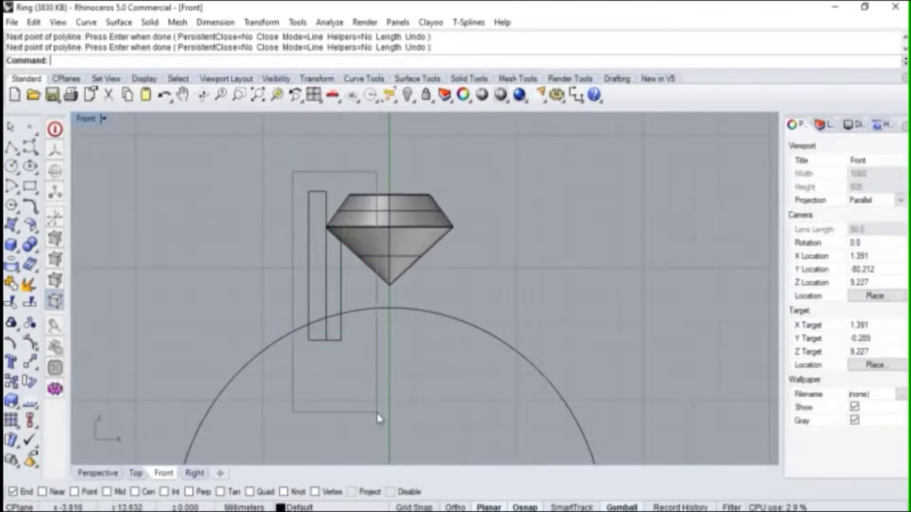
left_click_drag(379, 418, 378, 418)
left_click(10, 302)
scroll(304, 297, "up", 3)
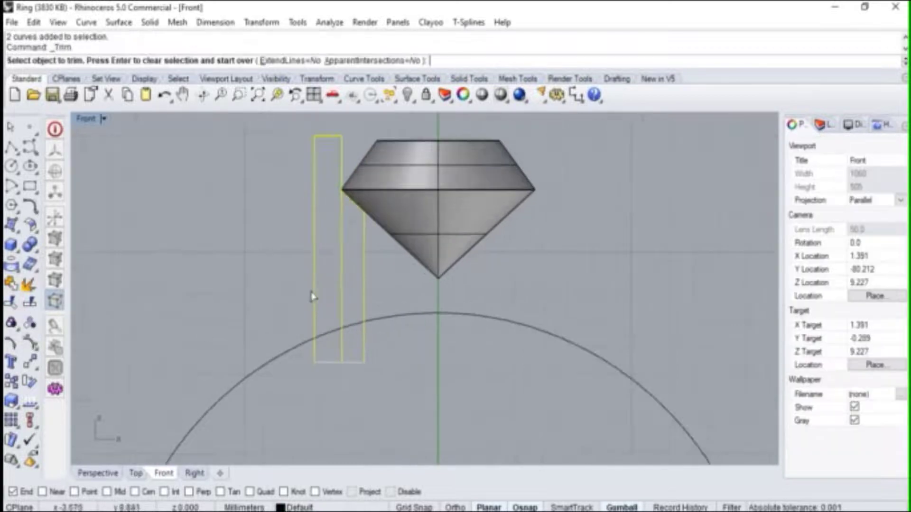
left_click(343, 260)
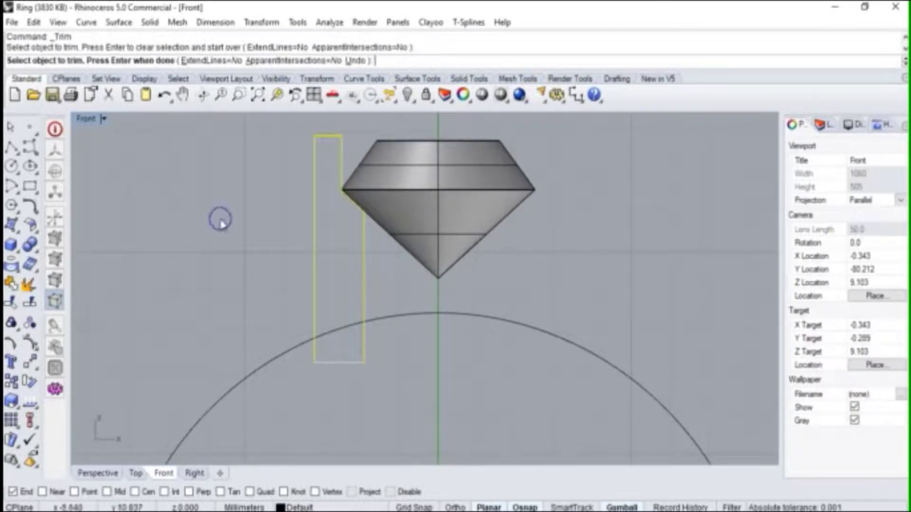
key("Return")
Step: Join the trimmed rectangle and the polyline into one closed bezel profile
scroll(344, 198, "up", 4)
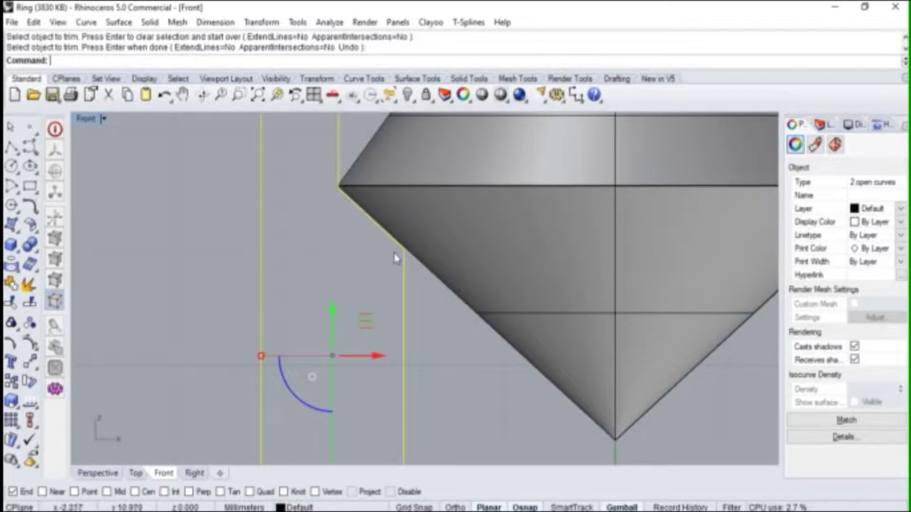
scroll(370, 252, "down", 6)
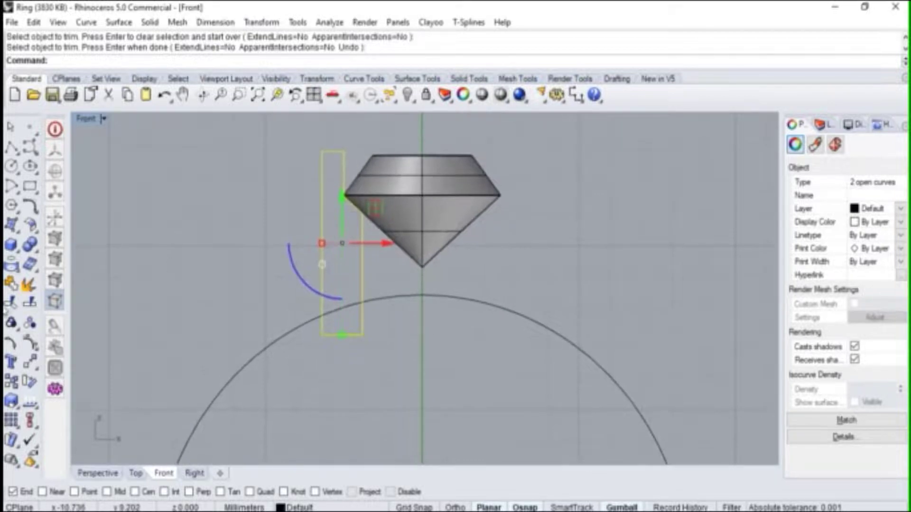
left_click(9, 291)
left_click(295, 240)
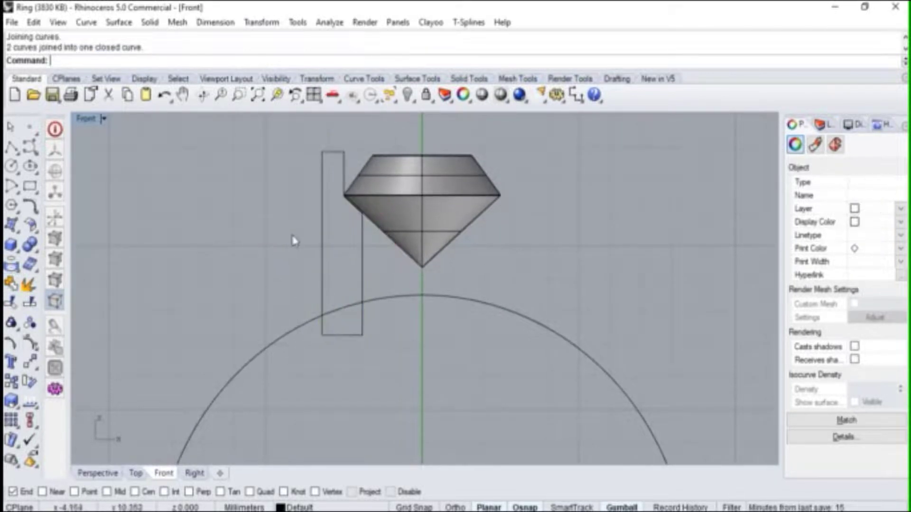
Step: Revolve the bezel profile a full 360° around a vertical axis through the gem's bottom tip
scroll(257, 229, "down", 3)
left_click(279, 183)
scroll(280, 184, "up", 8)
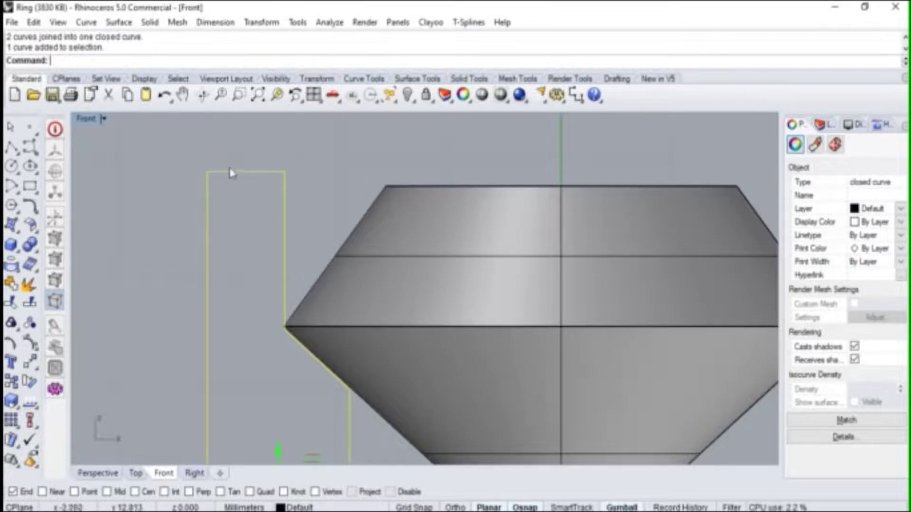
scroll(272, 221, "down", 6)
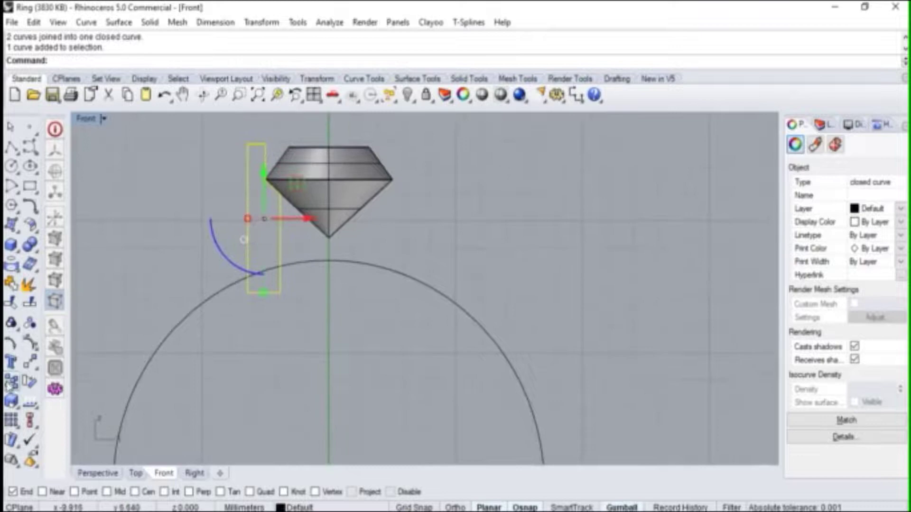
left_click(17, 233)
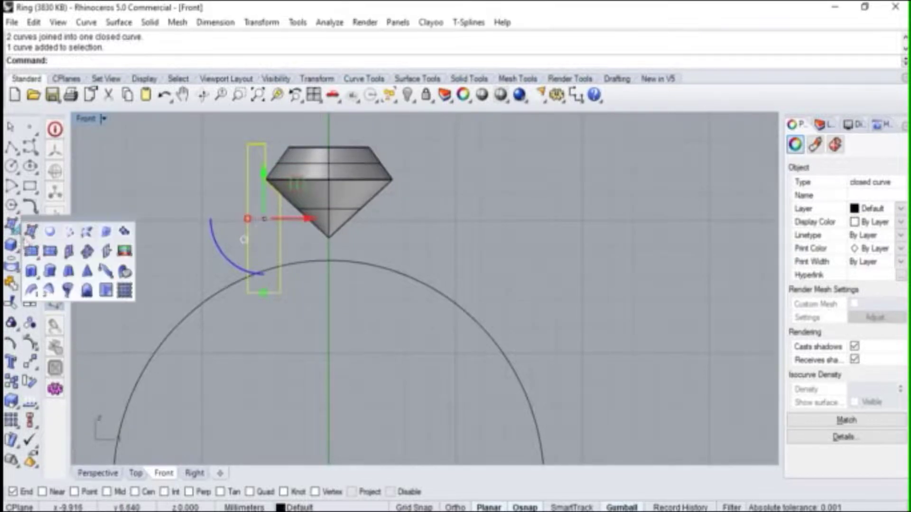
left_click(63, 297)
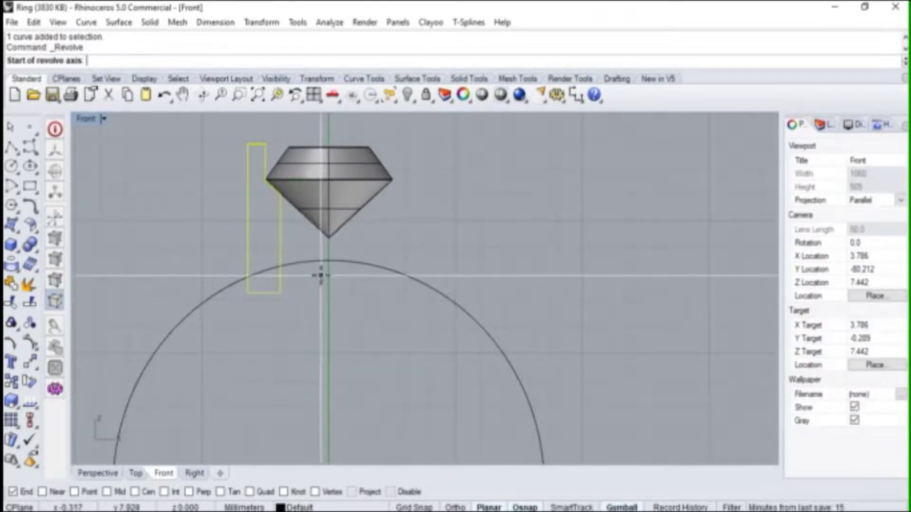
left_click(328, 238)
left_click(328, 328, "shift")
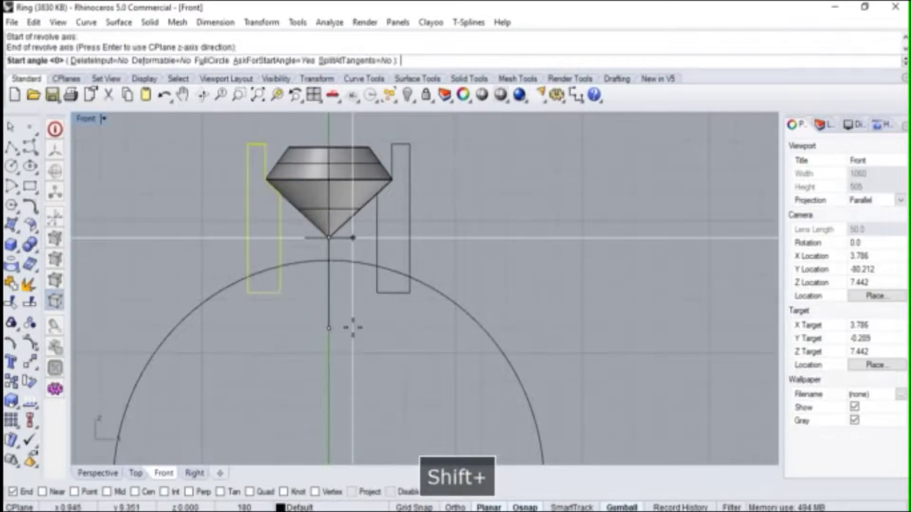
key("Return")
key("Return")
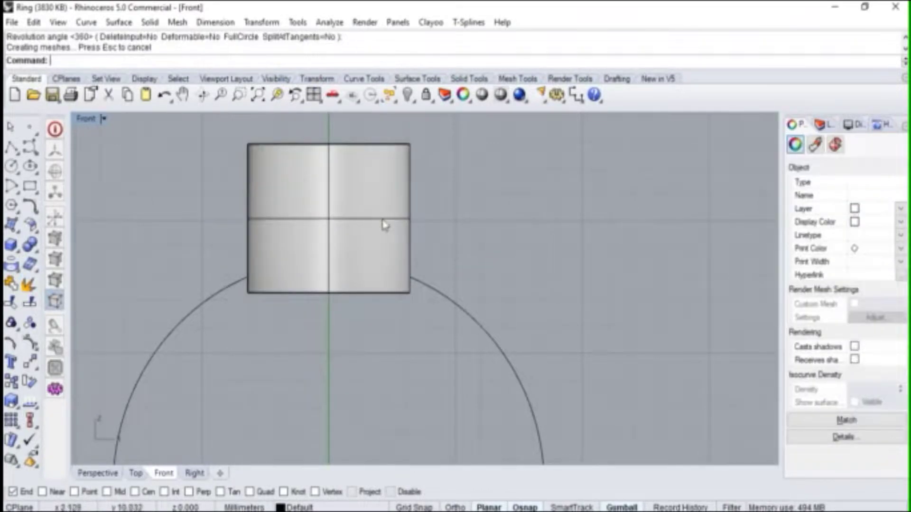
Step: Examine the revolved bezel around the gem in the Perspective view
left_click(384, 223)
double_click(88, 118)
left_click(483, 179)
right_click_drag(483, 179, 578, 187)
scroll(577, 187, "up", 3)
scroll(569, 181, "down", 5)
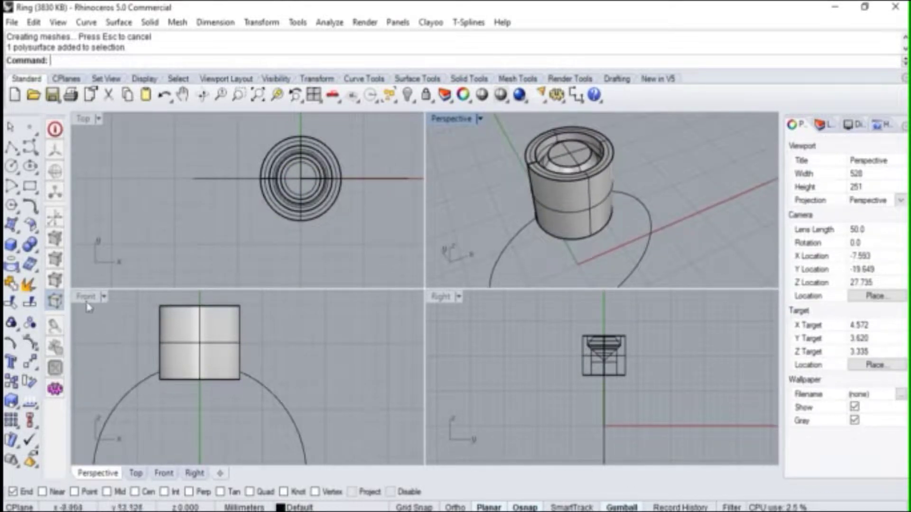
Step: Draw a degree-3 control-point curve in the Top view from the ring circle's left quadrant, hooking below the axis and up beside the bezel
double_click(84, 119)
right_click_drag(477, 280, 358, 301)
scroll(358, 301, "up", 3)
left_click(30, 148)
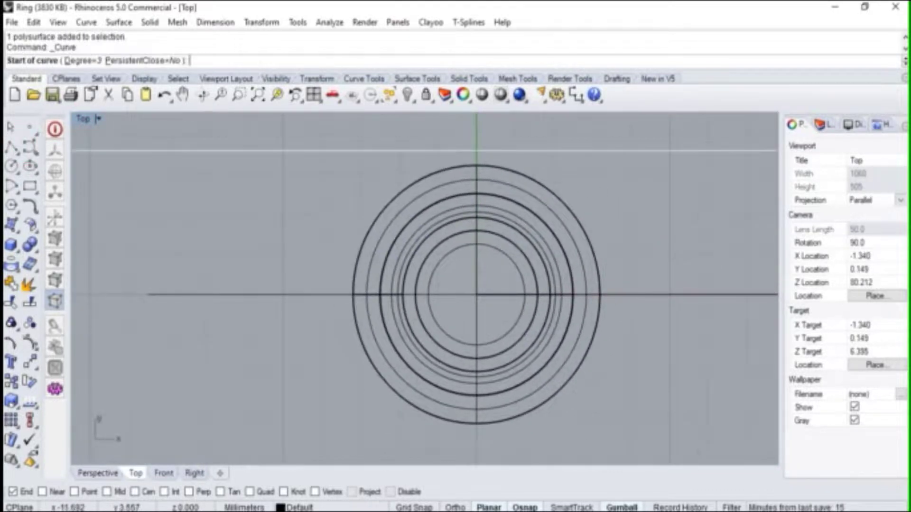
left_click(26, 493)
left_click(147, 297)
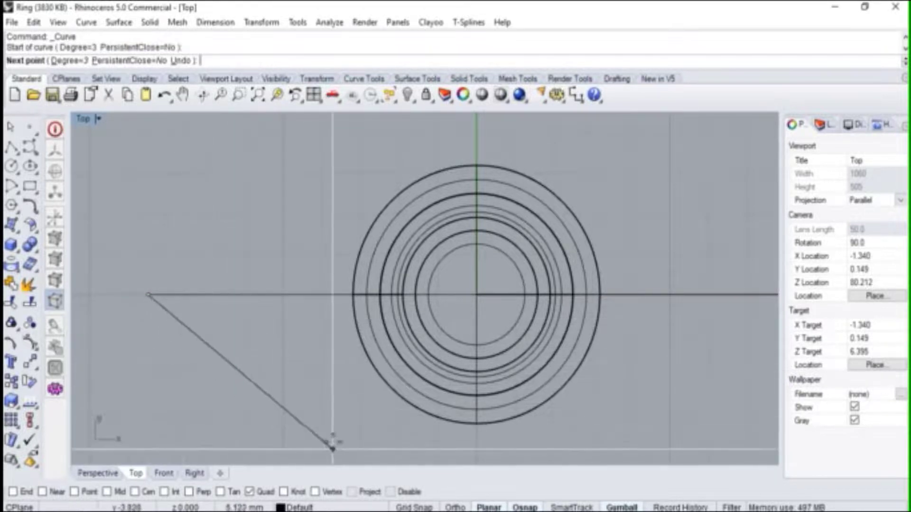
left_click(250, 492)
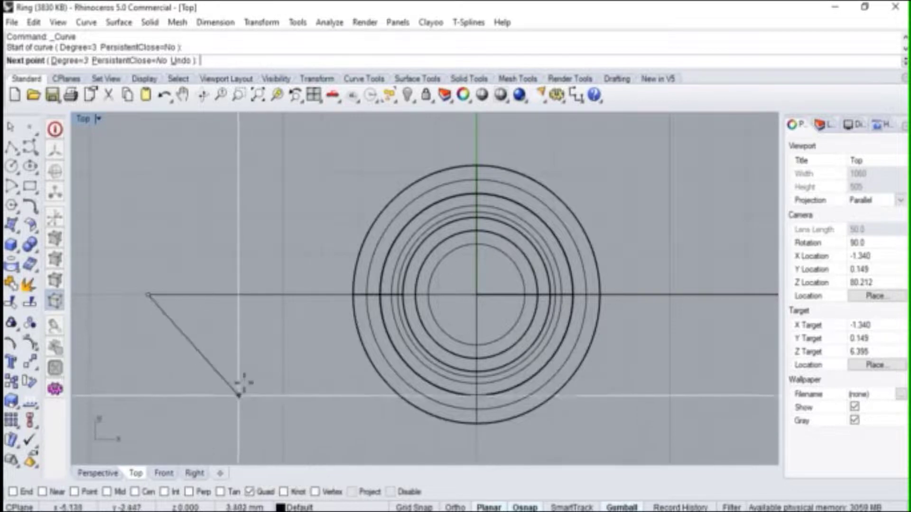
left_click(256, 385)
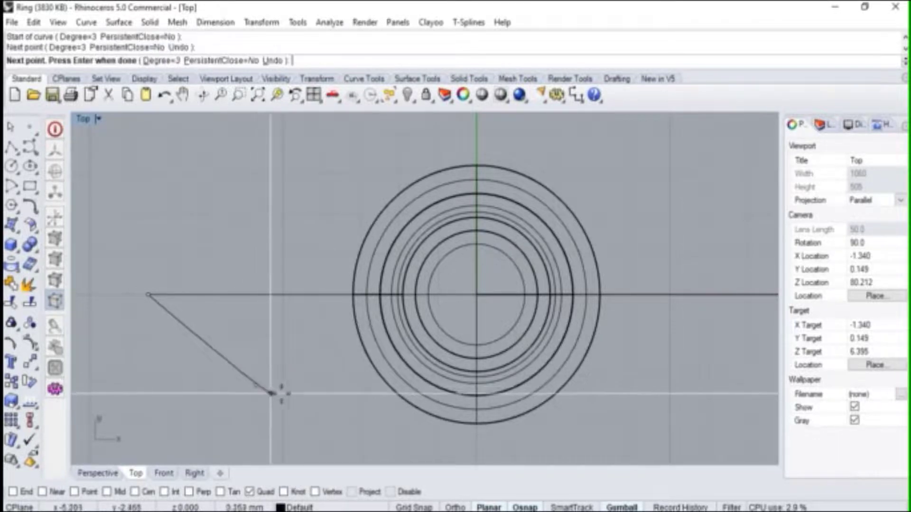
left_click(316, 383)
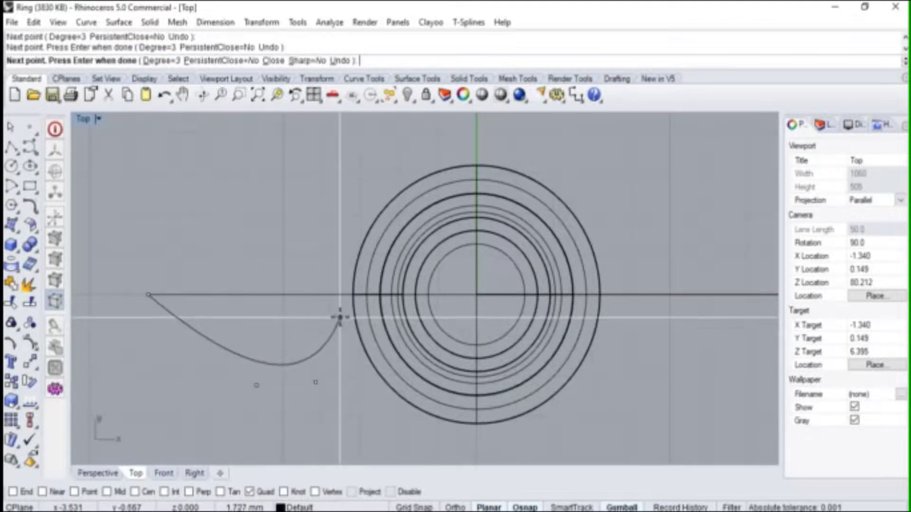
left_click(340, 317)
left_click(338, 263)
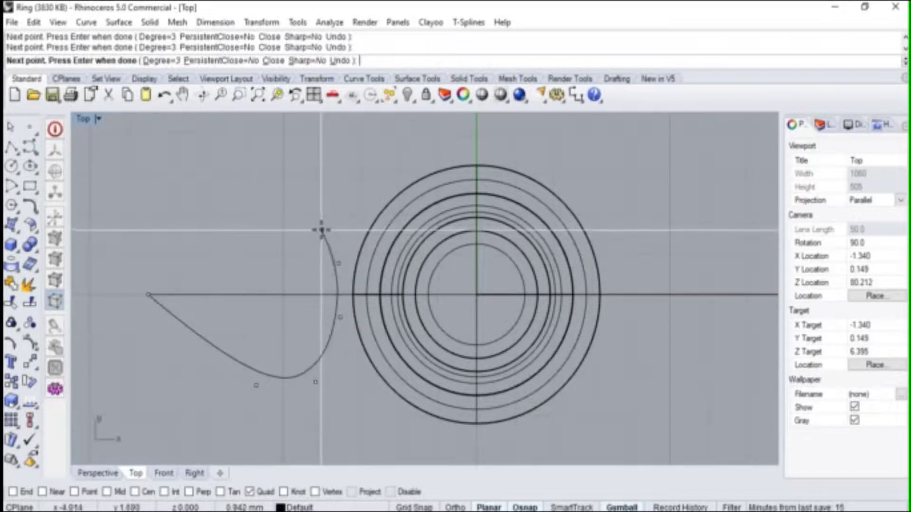
left_click(322, 230)
key("Return")
Step: Move the four control points nearest the bezel slightly left along X, widening the gap between the hooked curve and the bezel
scroll(330, 336, "up", 2)
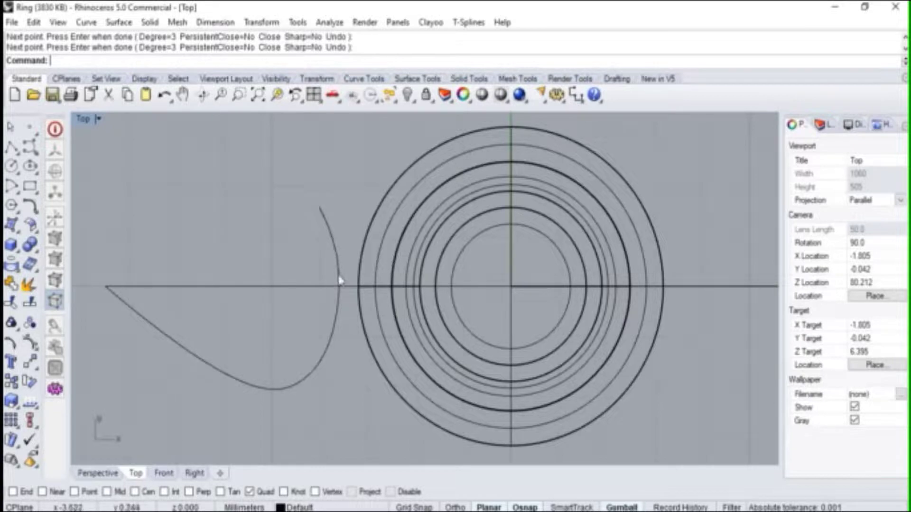
scroll(338, 254, "down", 2)
scroll(338, 255, "up", 4)
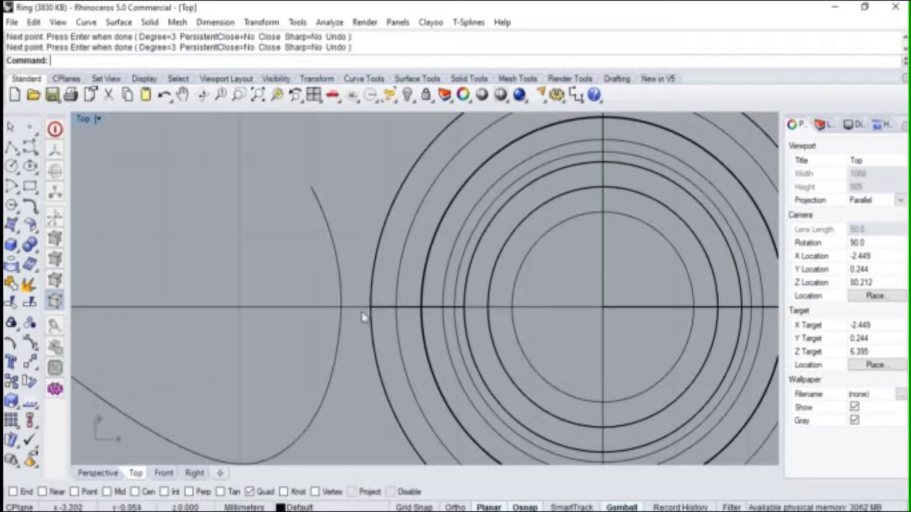
left_click(335, 269)
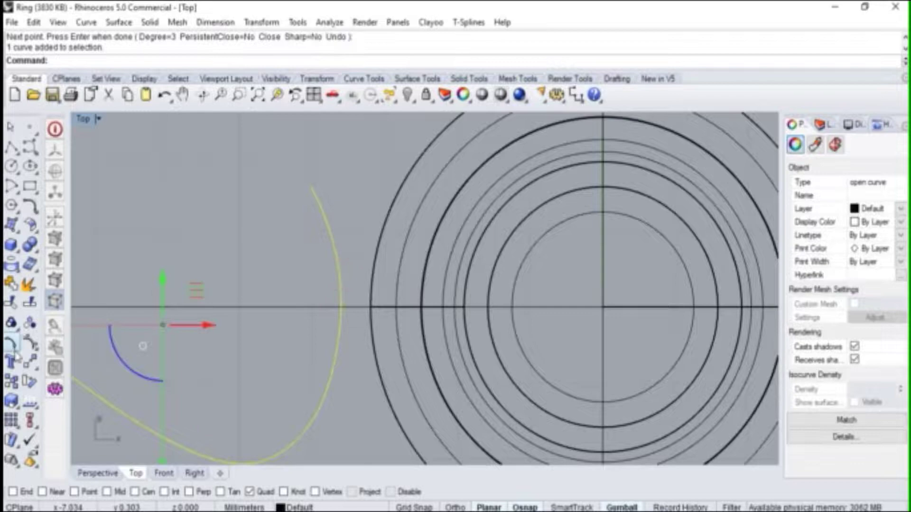
left_click(30, 342)
left_click_drag(274, 159, 361, 304)
scroll(309, 244, "down", 5)
left_click_drag(290, 184, 336, 398)
scroll(332, 298, "up", 3)
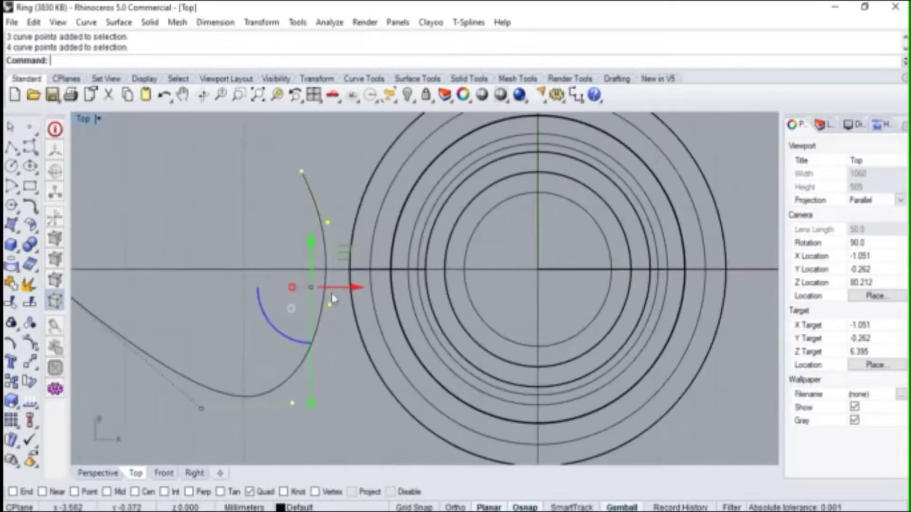
left_click_drag(356, 290, 351, 295)
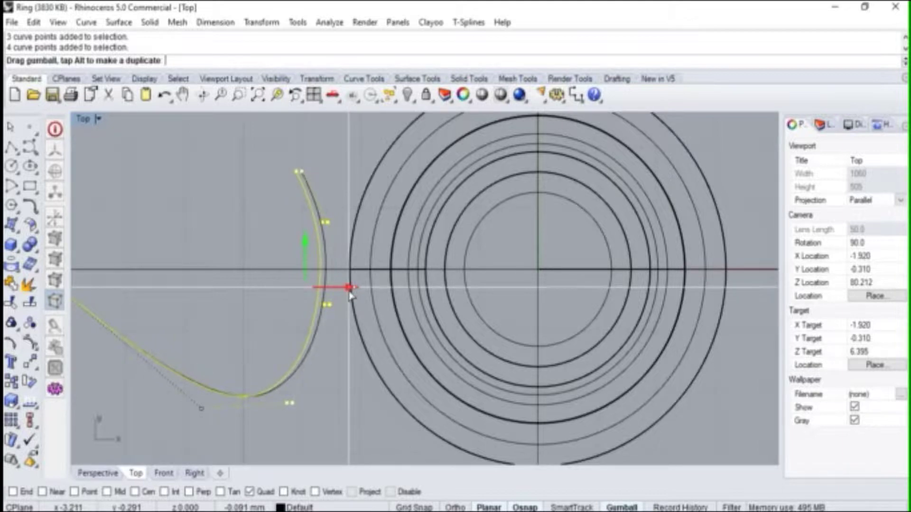
left_click_drag(350, 295, 349, 295)
left_click(329, 372)
scroll(417, 310, "down", 3)
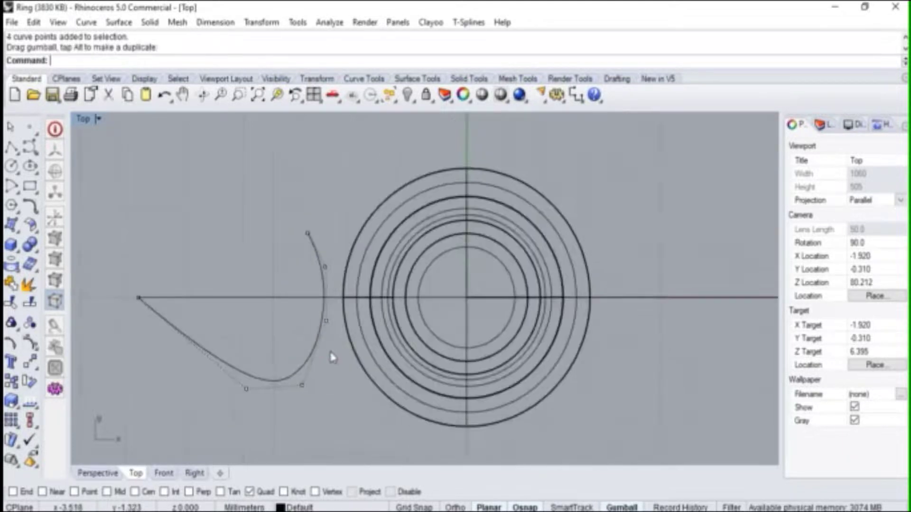
Step: Move the hooked curve's two lowest control points up along Y to make the hook shallower, and turn off its control points
left_click_drag(211, 330, 271, 391)
left_click_drag(210, 377, 335, 431)
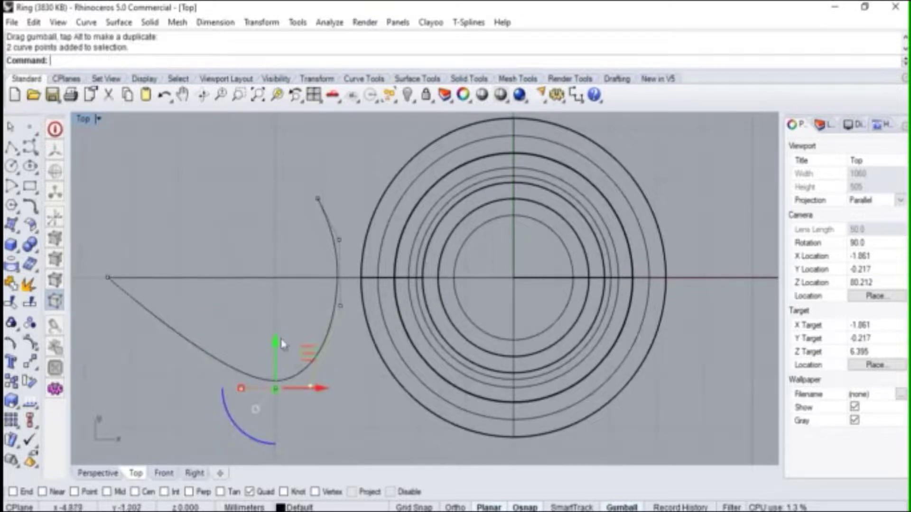
left_click_drag(278, 341, 276, 332)
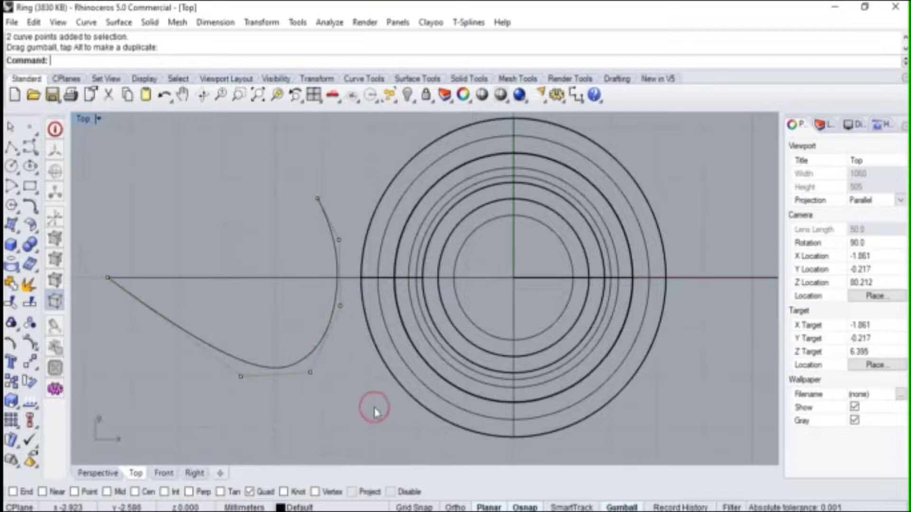
scroll(371, 408, "down", 2)
key("Escape")
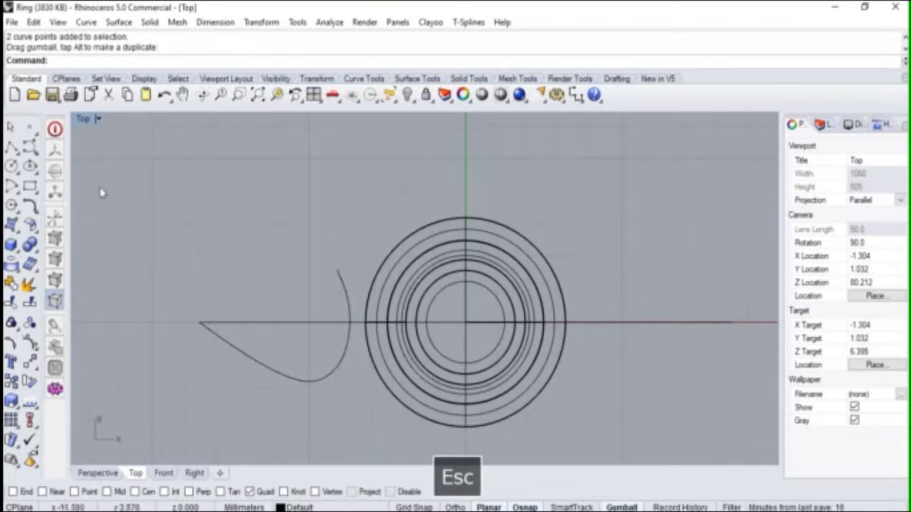
Step: Create a 3D curve from two views using the ring circle and the flat hooked curve
double_click(83, 119)
left_click(439, 121)
double_click(439, 119)
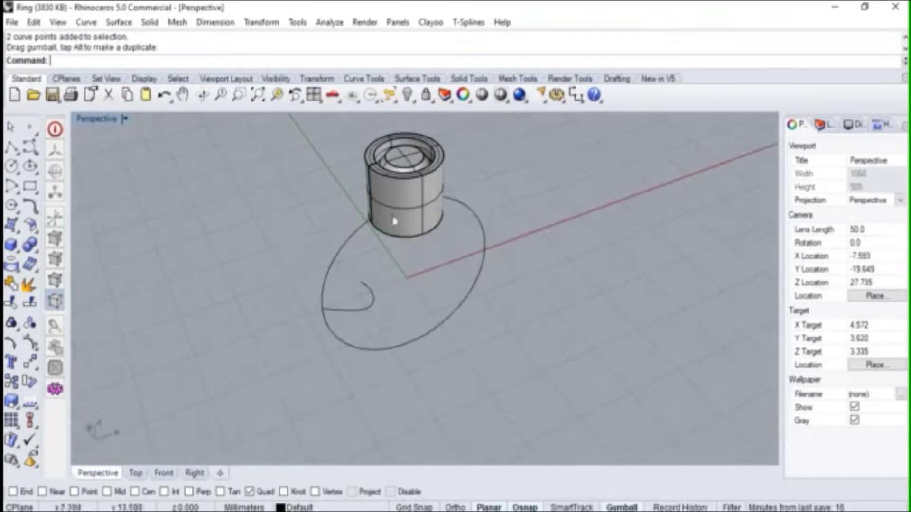
scroll(264, 291, "up", 3)
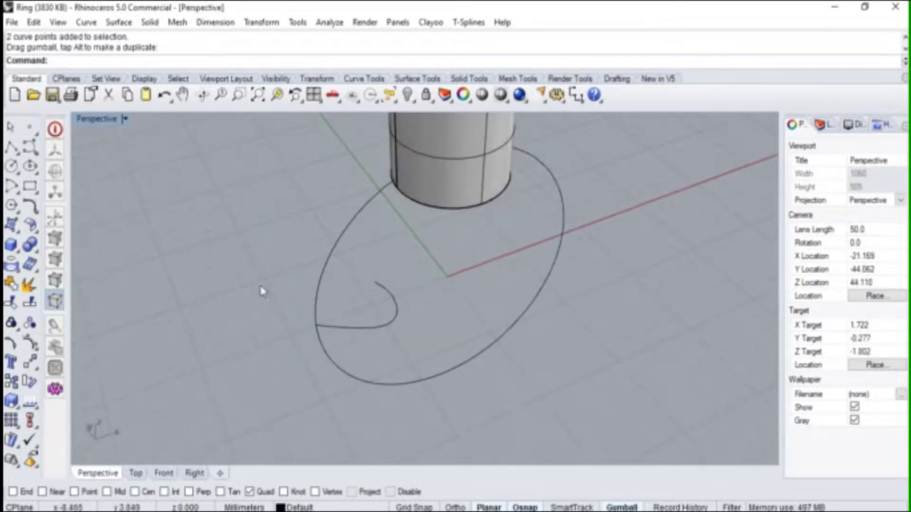
left_click(30, 208)
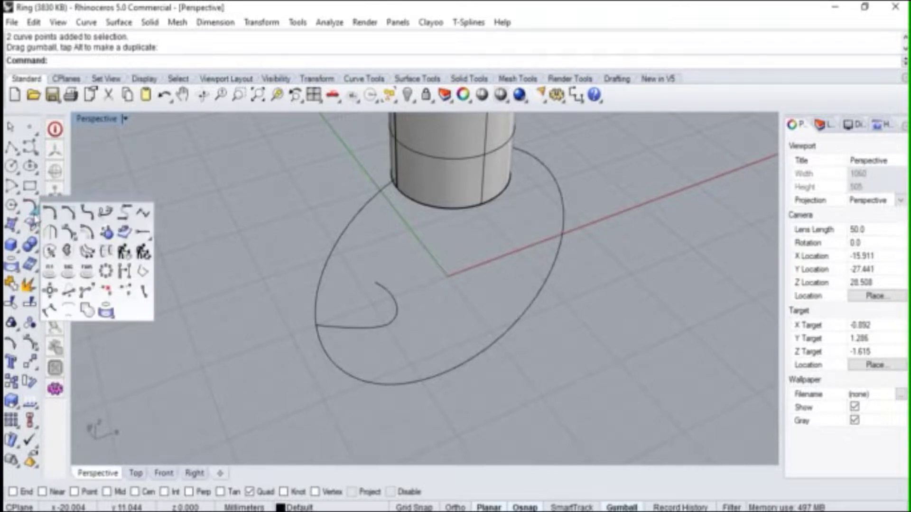
left_click(68, 253)
left_click(380, 203)
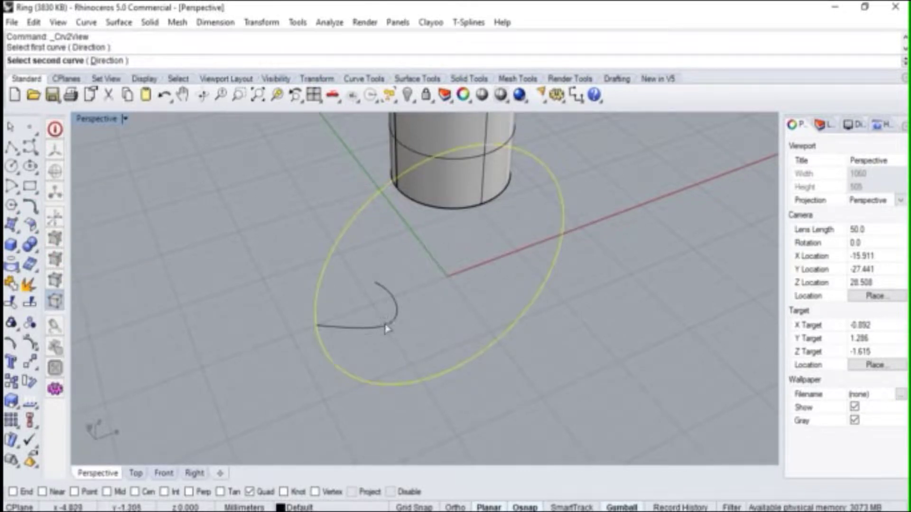
left_click(387, 328)
right_click_drag(374, 242, 321, 270)
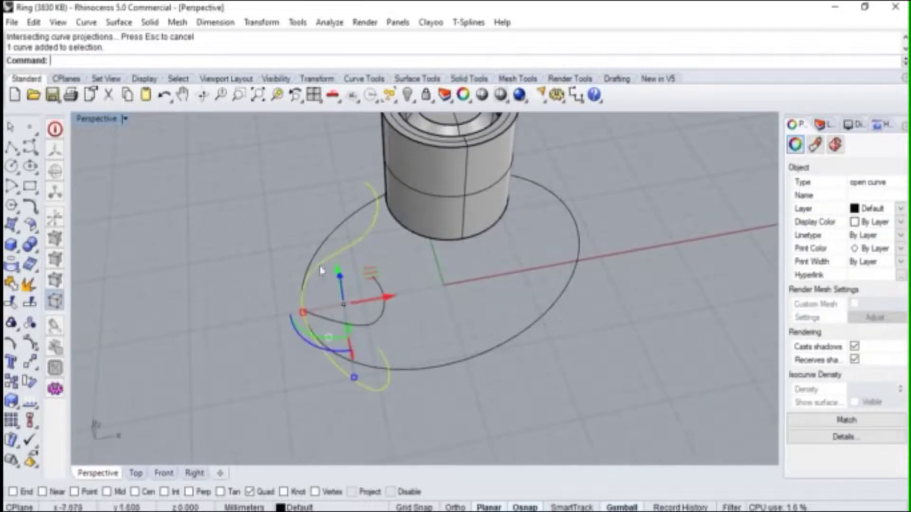
Step: Create a small corner-to-corner rectangular plane in the Top view across the ring circle's left quadrant
double_click(101, 122)
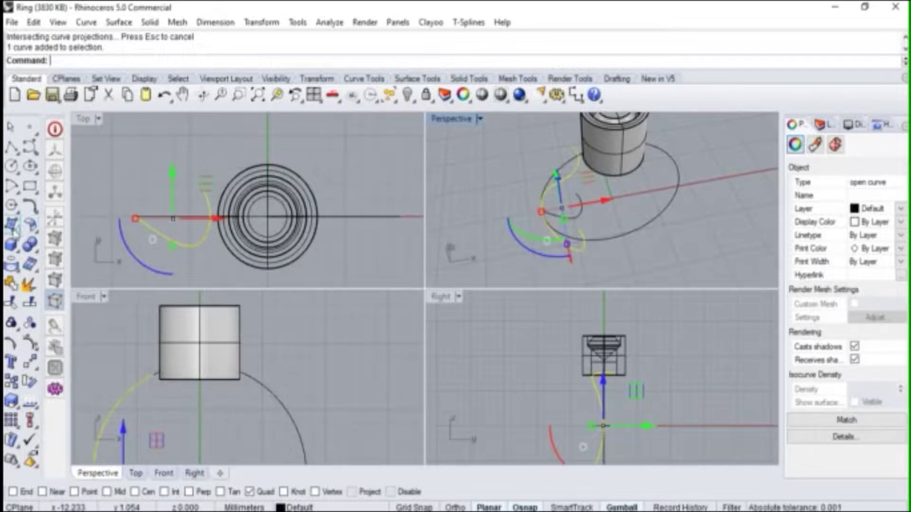
left_click(14, 229)
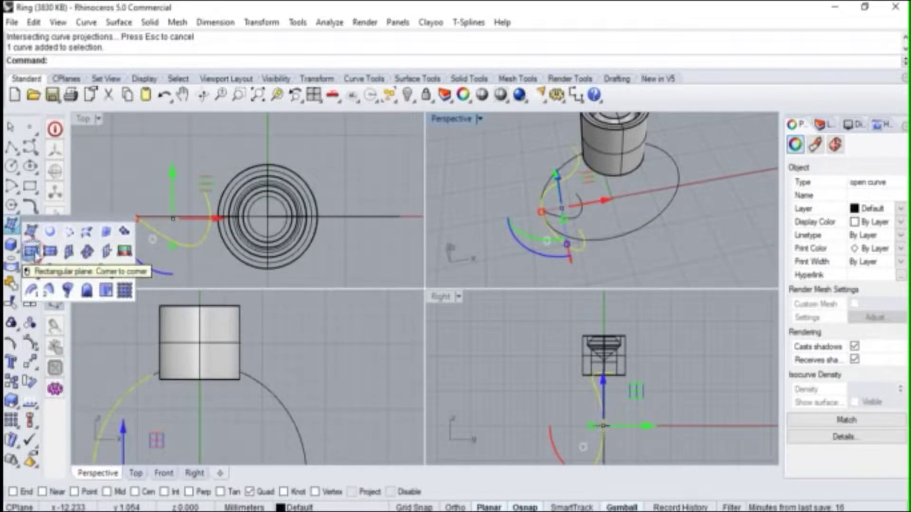
left_click(15, 250)
left_click(113, 185)
left_click(158, 241)
Step: Split the 3D two-view curve with the small rectangular plane and delete the plane
double_click(453, 119)
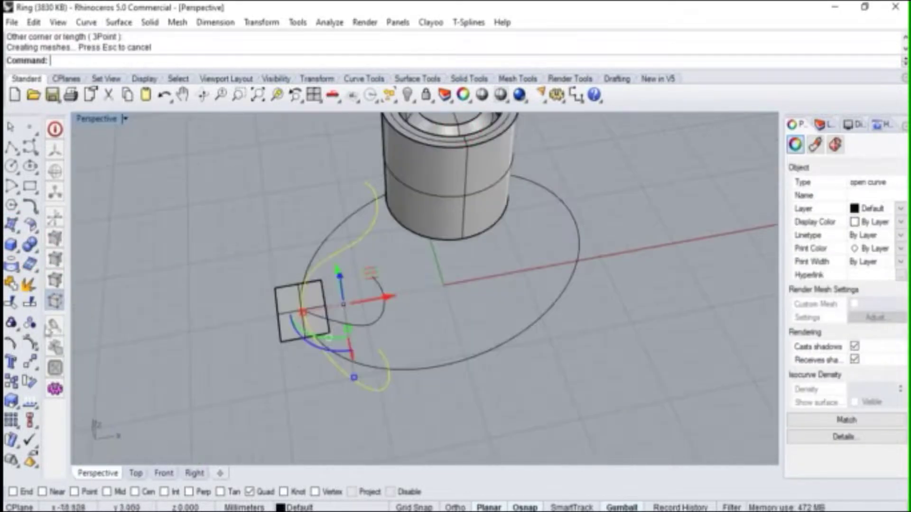
left_click(30, 301)
left_click(280, 300)
right_click(254, 260)
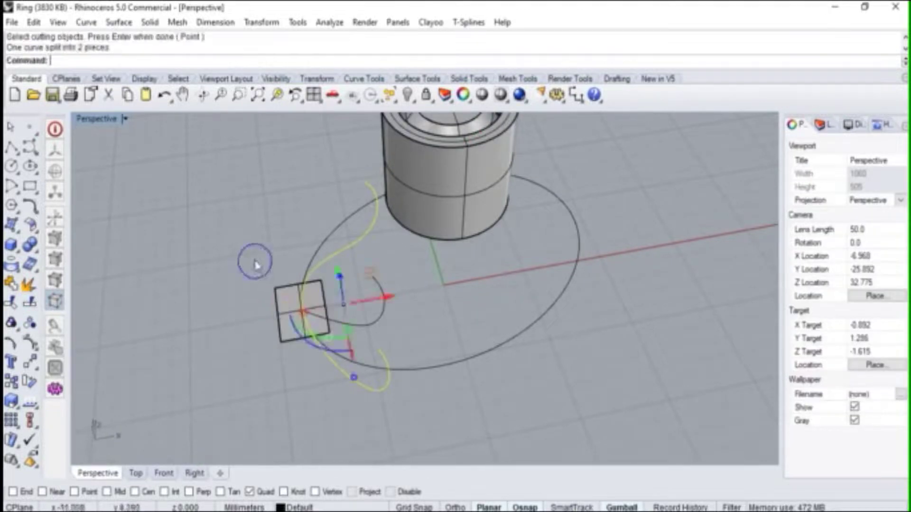
key("Escape")
left_click(290, 341)
key("Delete")
Step: Delete the lower half of the split 3D curve and hide the original flat hooked curve
left_click(347, 375)
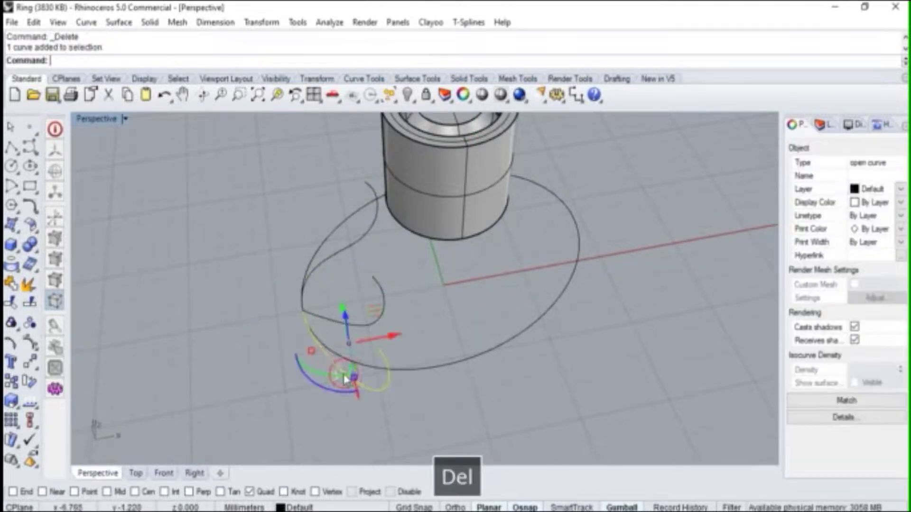
key("Delete")
right_click_drag(318, 298, 383, 252)
left_click(375, 325)
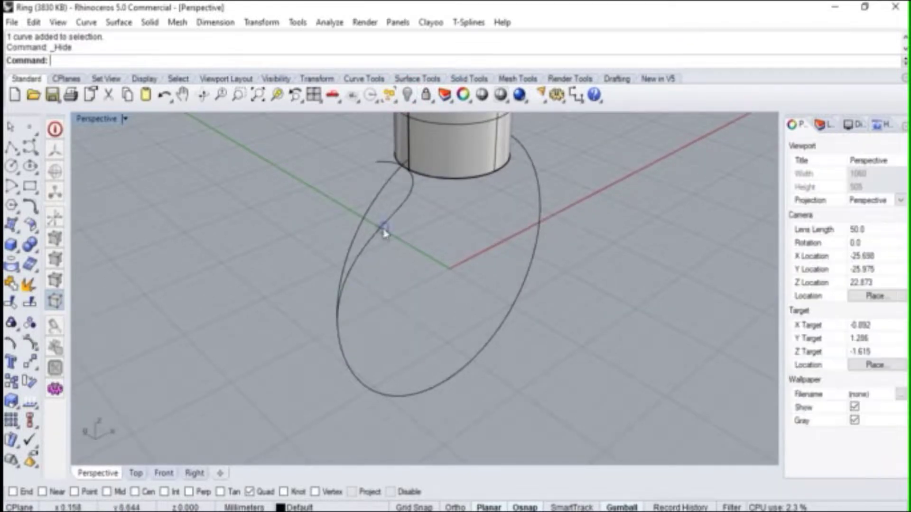
Step: Polar-array the remaining 3D hooked curve in the Top view around the origin with 2 items over 360°
right_click_drag(383, 229, 383, 285)
left_click(401, 281)
double_click(105, 125)
scroll(196, 201, "up", 3)
scroll(166, 193, "down", 1)
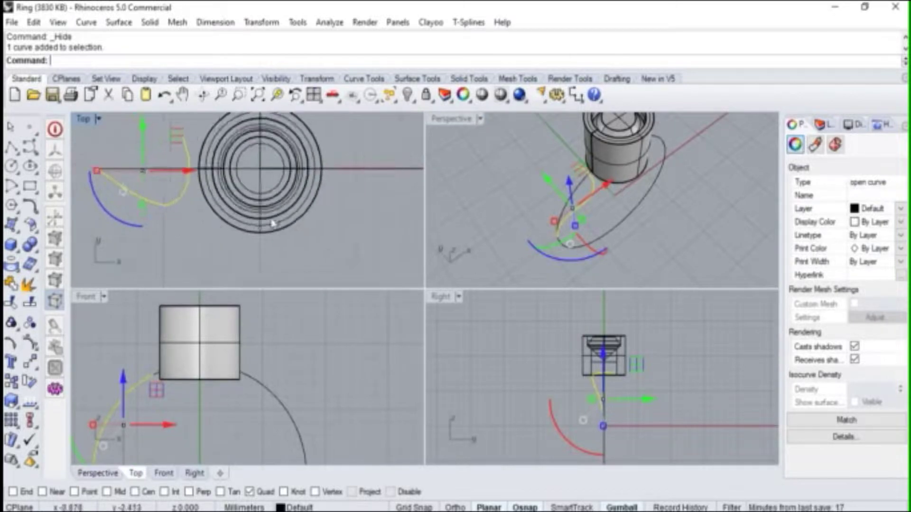
right_click_drag(320, 170, 304, 203)
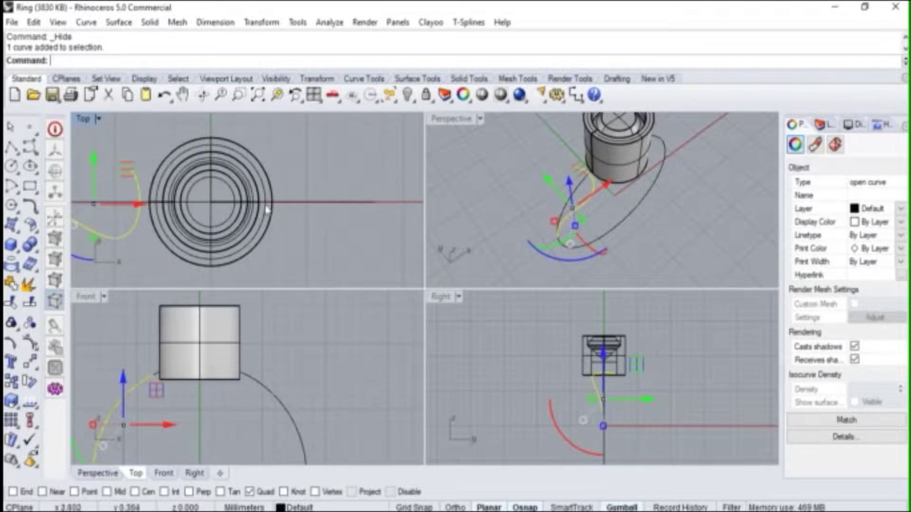
right_click_drag(286, 237, 332, 219)
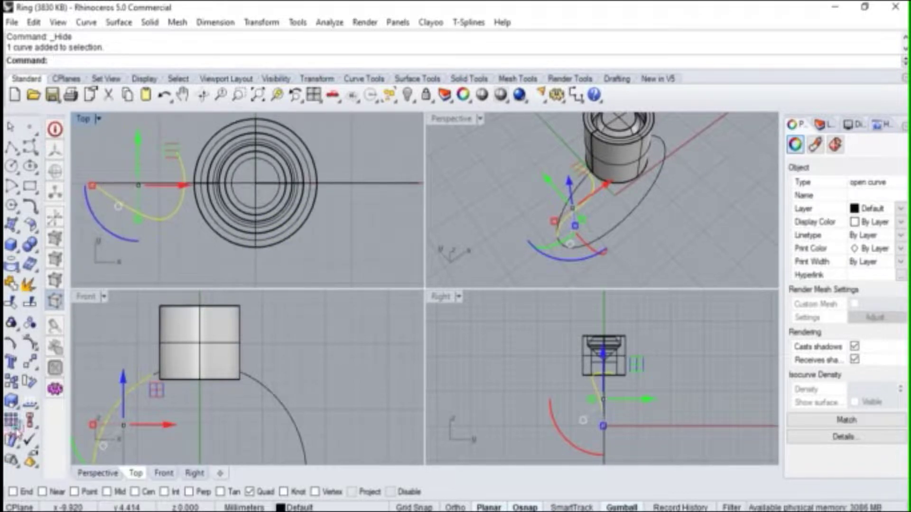
left_click(14, 432)
type("0")
key("Return")
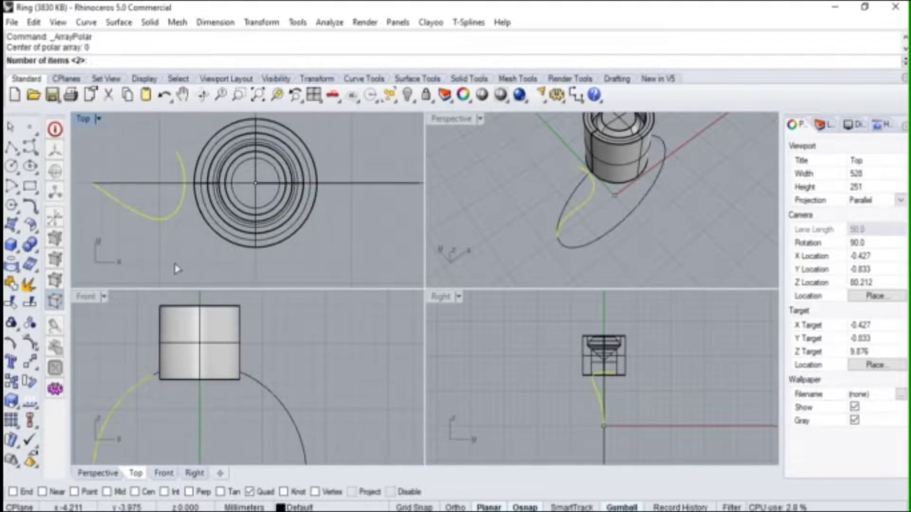
key("Return")
key("Return")
key("Return")
right_click(323, 262)
left_click(344, 223)
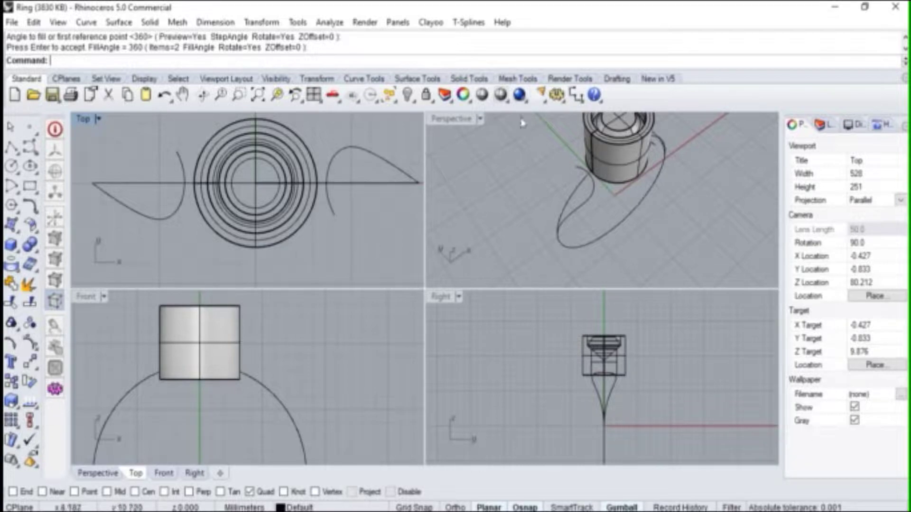
Step: Split the ring circle using both 3D hooked curves as cutting objects
double_click(472, 119)
right_click_drag(389, 181, 360, 219)
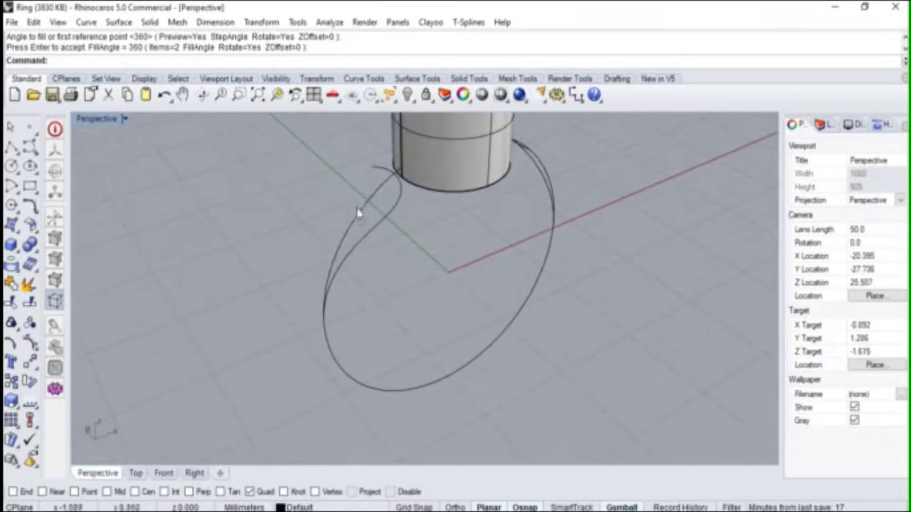
left_click(360, 218)
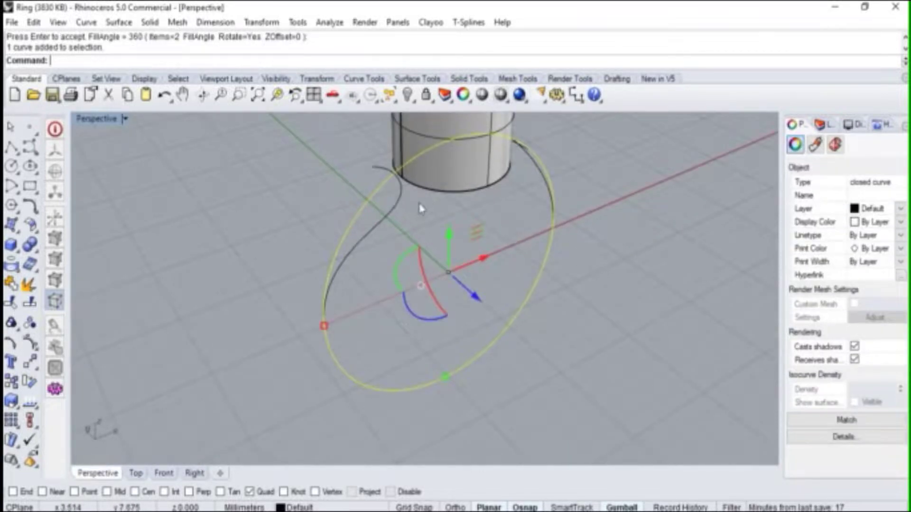
left_click(30, 301)
left_click(401, 221)
right_click_drag(553, 203, 520, 197)
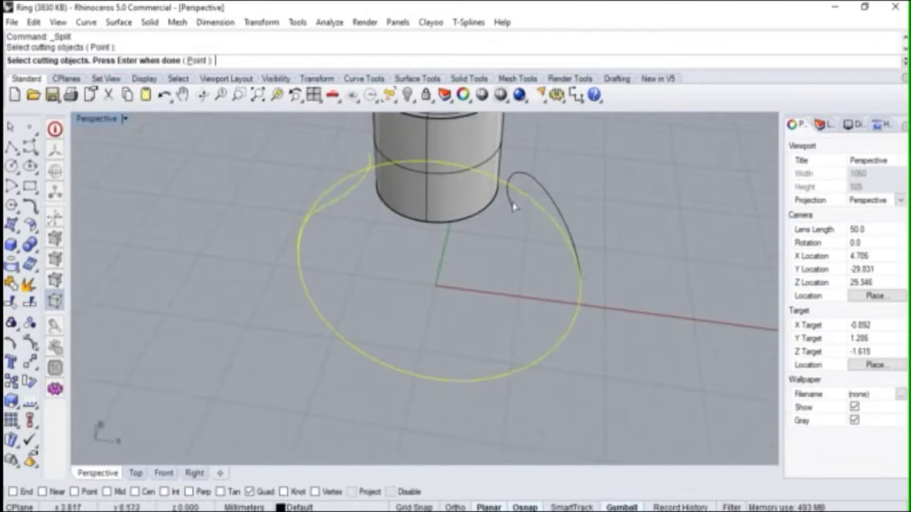
left_click(521, 180)
key("Return")
key("Escape")
Step: Delete the upper arcs of the split ring circle, including the small leftover piece beside the bezel
left_click(317, 202)
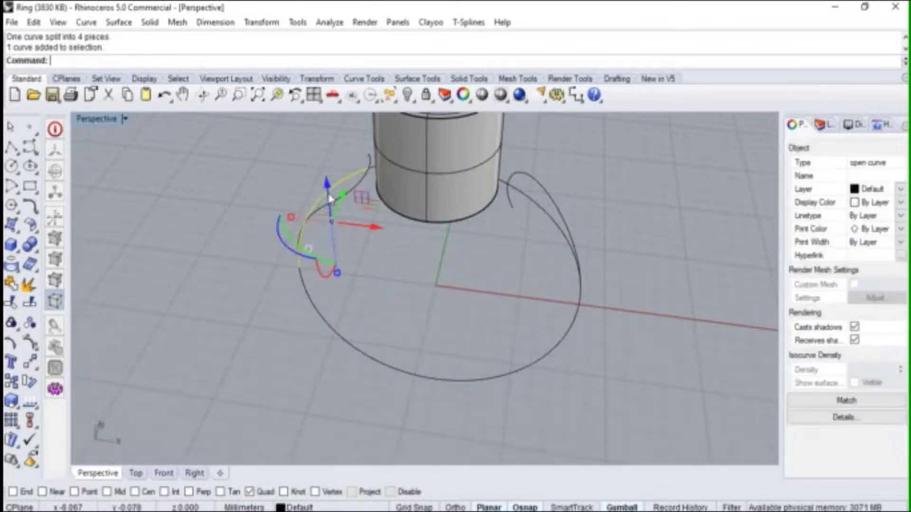
key("Delete")
scroll(378, 172, "up", 3)
left_click(378, 173)
key("Delete")
left_click(618, 219)
key("Delete")
Step: Join the remaining lower ring arc and both 3D hooked curves into one open curve
scroll(270, 195, "down", 3)
right_click_drag(270, 195, 450, 214)
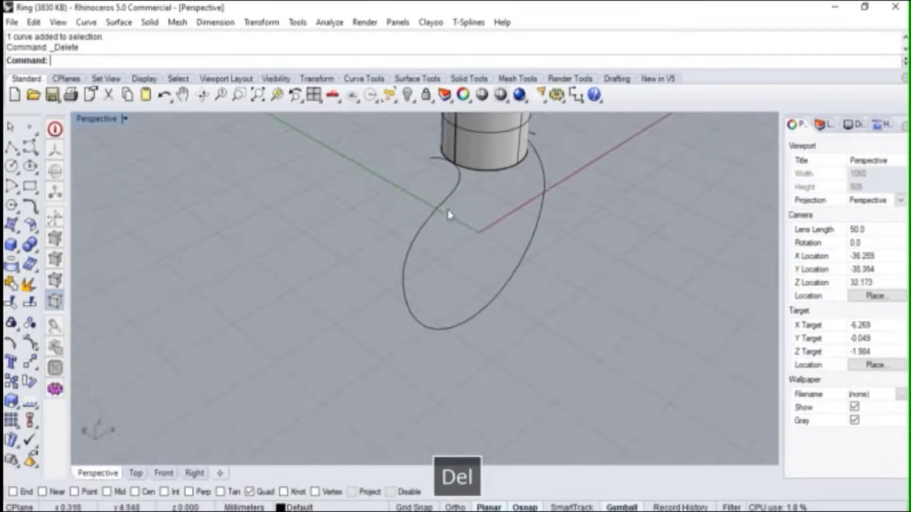
left_click(420, 317)
left_click(541, 209, "shift")
right_click_drag(541, 209, 597, 226)
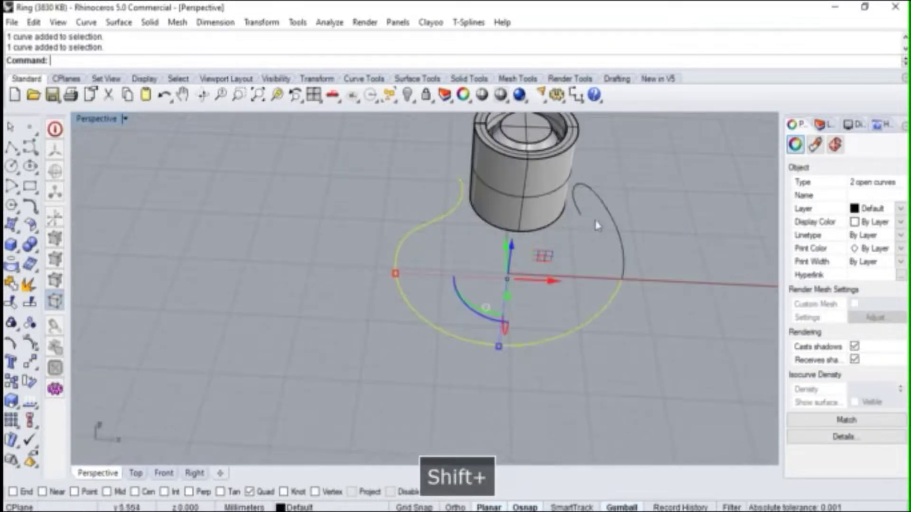
left_click(605, 204, "shift")
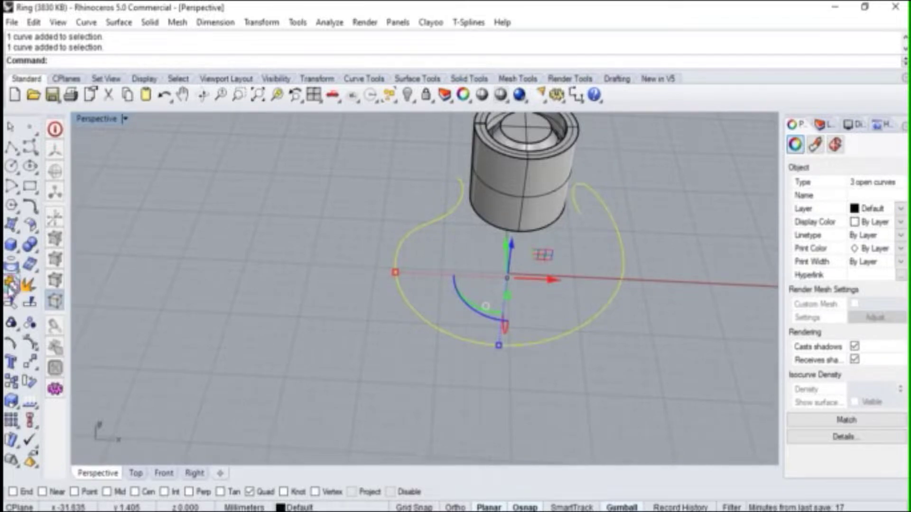
left_click(10, 268)
right_click_drag(295, 218, 243, 198)
Step: Draw a 2.5 by 1.5 mm rectangle beside the ring curve in the maximized Right view, starting from a grid-snapped corner
double_click(97, 120)
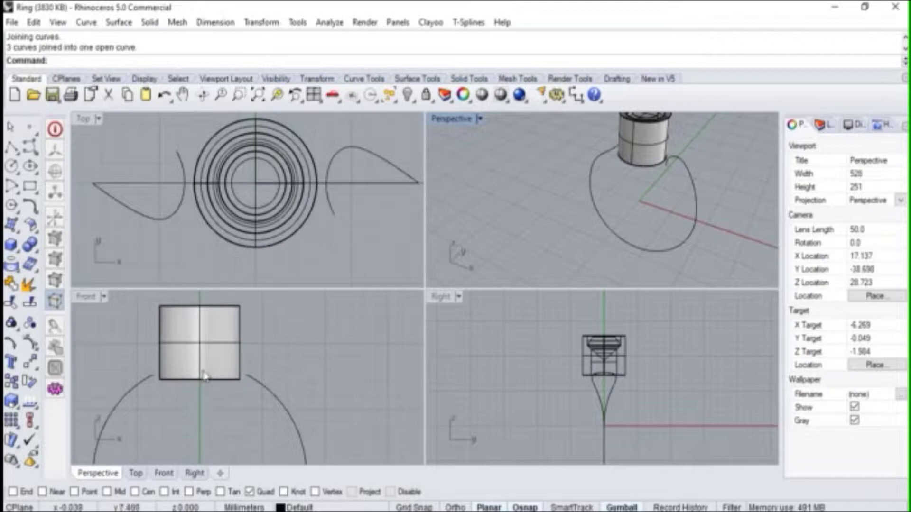
left_click(203, 375)
double_click(440, 297)
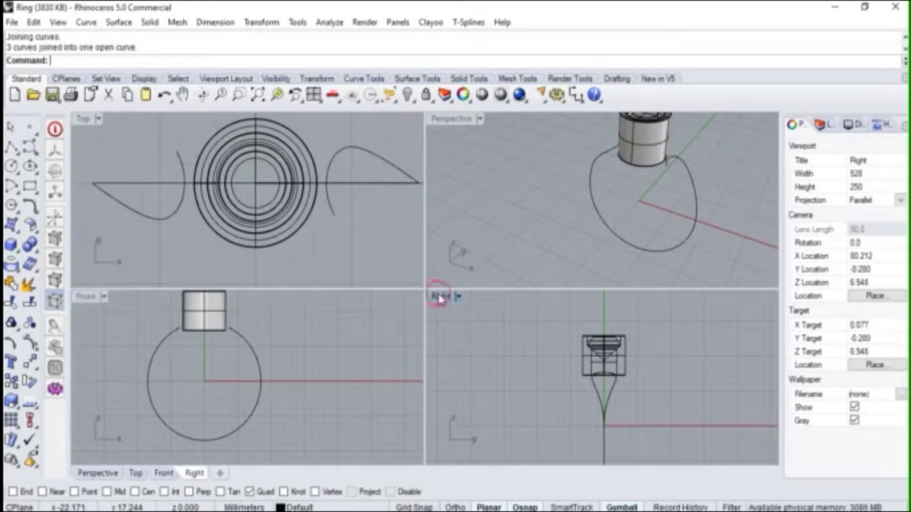
scroll(436, 335, "up", 2)
right_click_drag(436, 335, 307, 327)
scroll(322, 285, "up", 3)
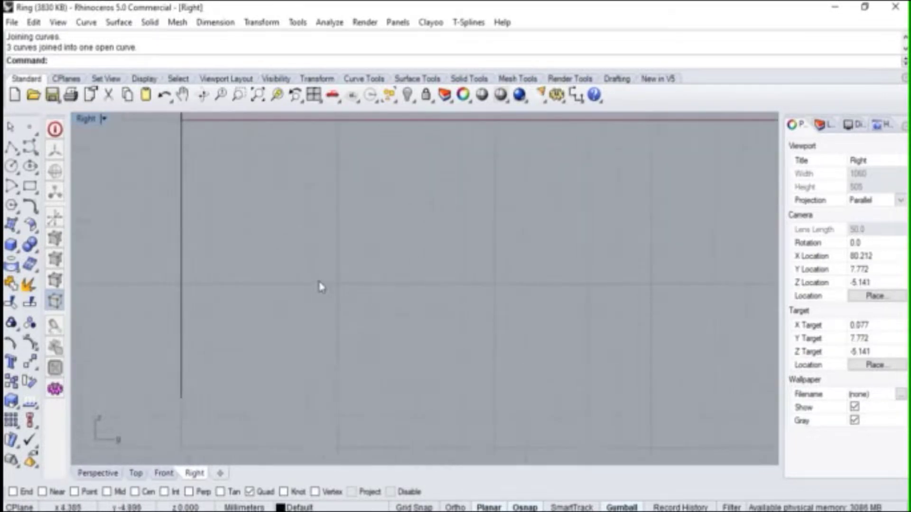
left_click(28, 189)
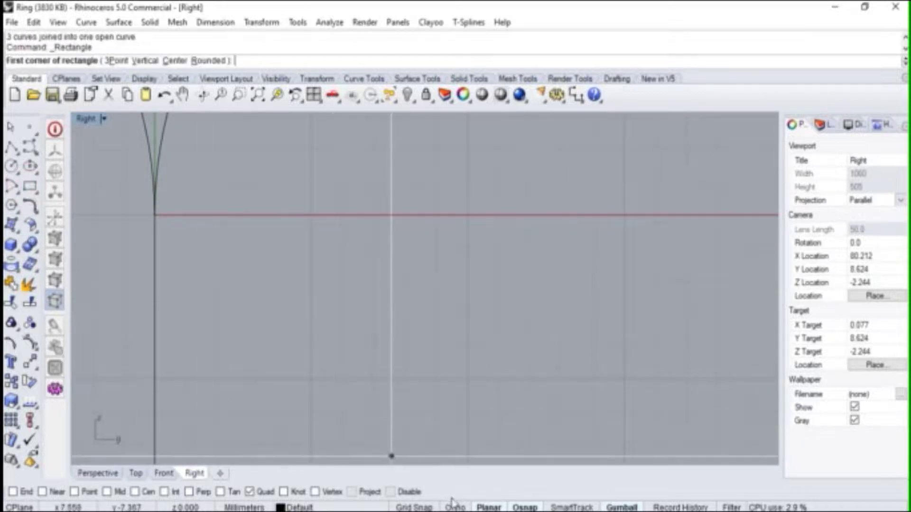
scroll(316, 287, "up", 3)
left_click(303, 275)
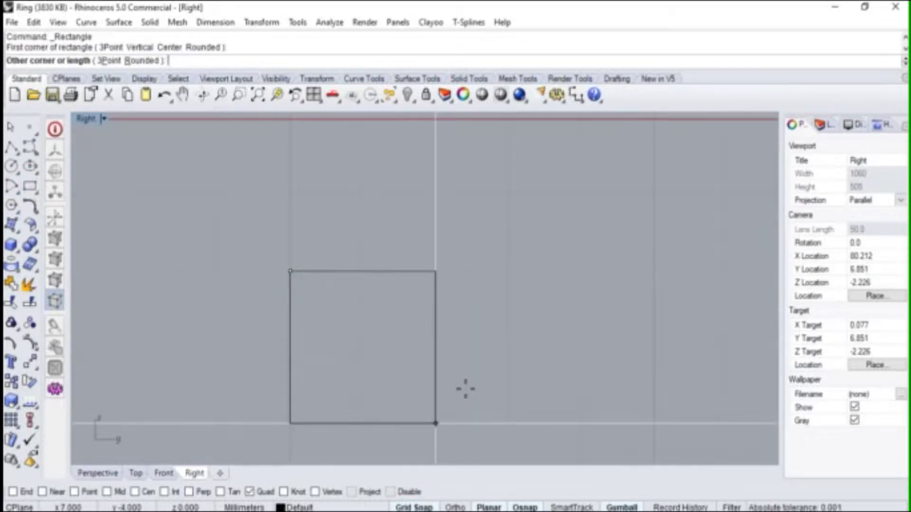
type("2.5")
key("Return")
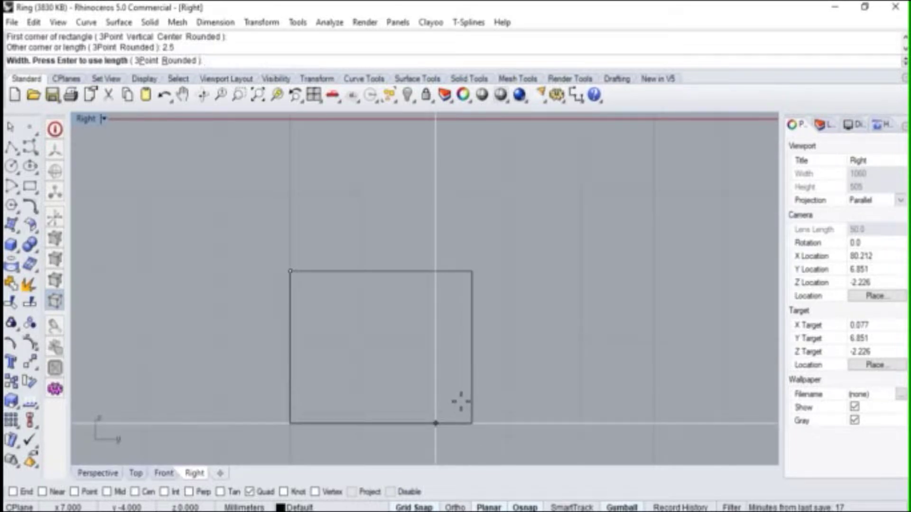
type("1.5")
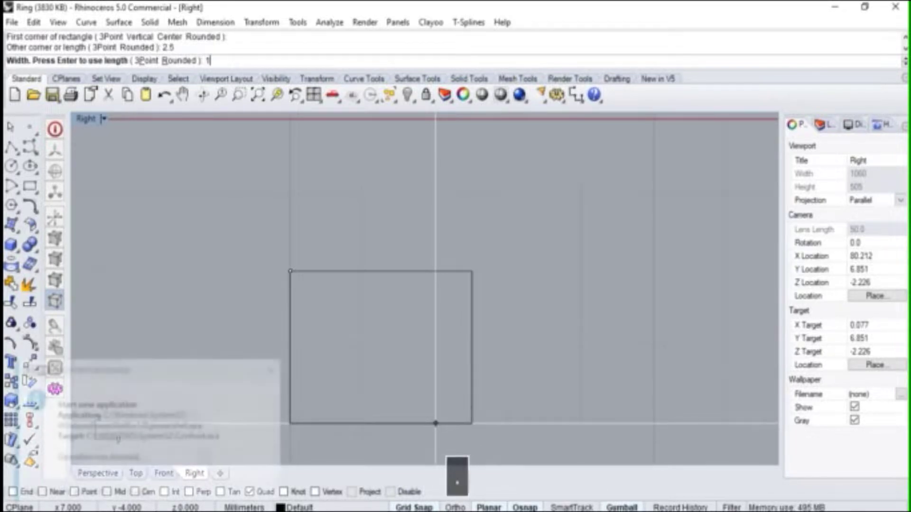
key("Return")
Step: Draw an arc between the rectangle's two vertical sides using the Near snap, curving down to touch the middle of the bottom edge
left_click(271, 371)
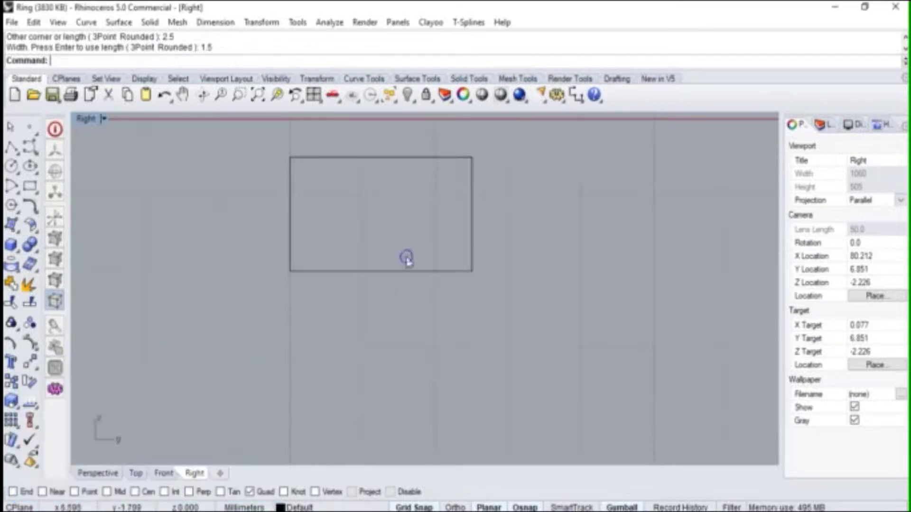
right_click_drag(407, 260, 400, 357)
scroll(346, 319, "up", 2)
right_click_drag(345, 319, 299, 297)
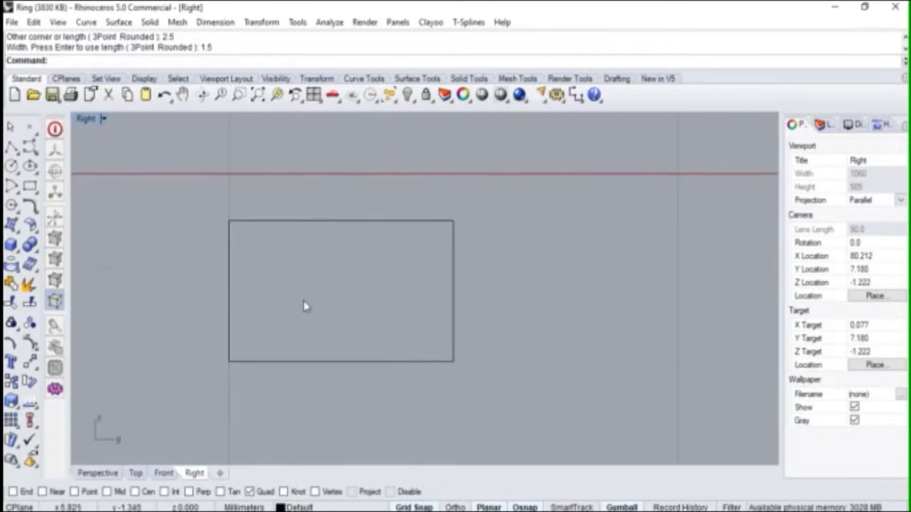
right_click_drag(325, 227, 304, 233)
left_click(17, 193)
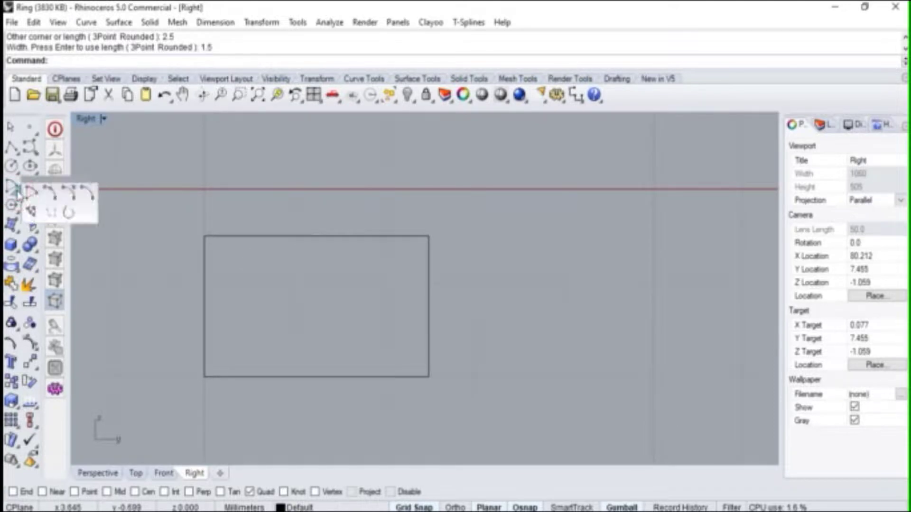
left_click(50, 193)
left_click(55, 495)
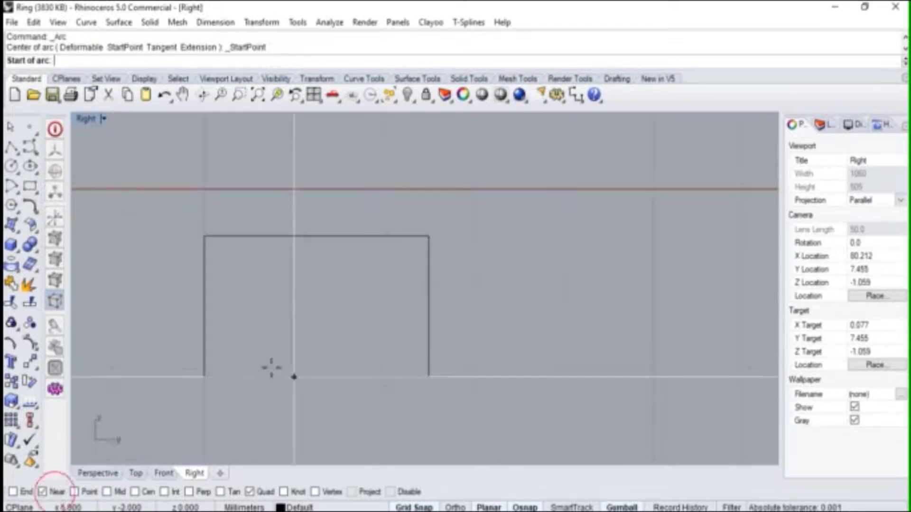
left_click(210, 345)
left_click(428, 345, "shift")
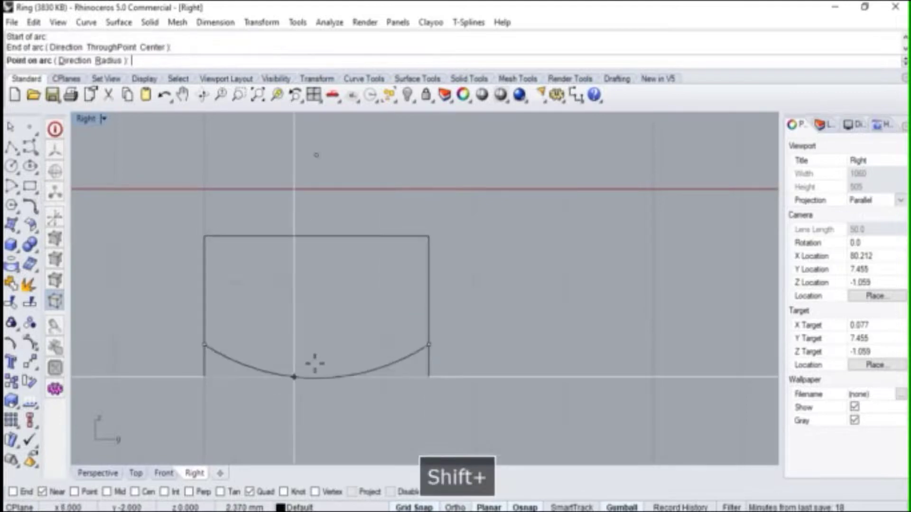
left_click(317, 377)
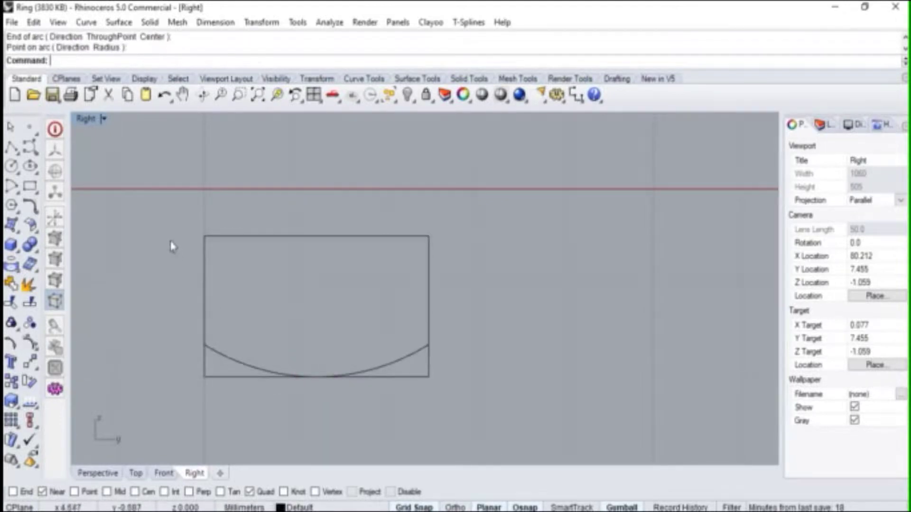
Step: Duplicate the plain rectangle horizontally so a copy sits beside the profile with the arc
left_click(280, 236)
scroll(252, 258, "down", 5)
left_click_drag(271, 300, 386, 301)
key("alt")
left_click(199, 368)
scroll(167, 299, "up", 5)
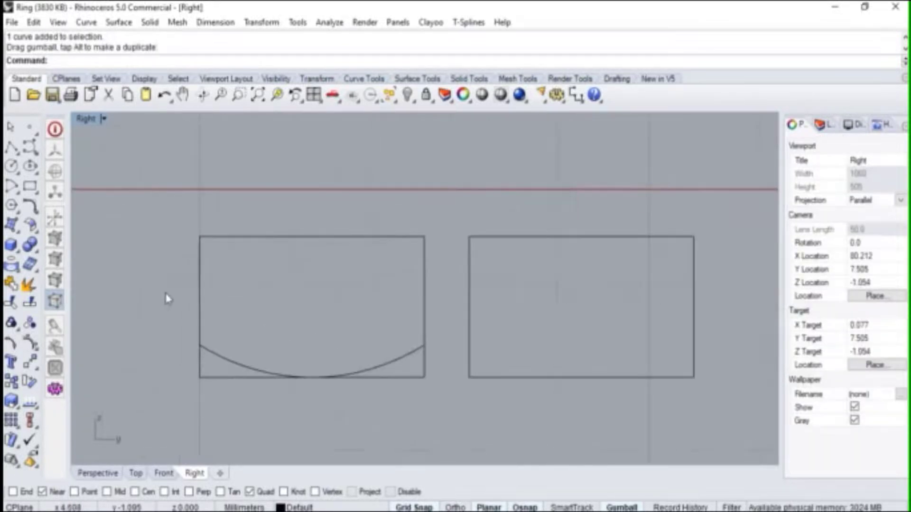
Step: Trim the rectangle's bottom edge and corners below the arc, and join the remaining curves into one closed profile
left_click_drag(164, 214, 446, 407)
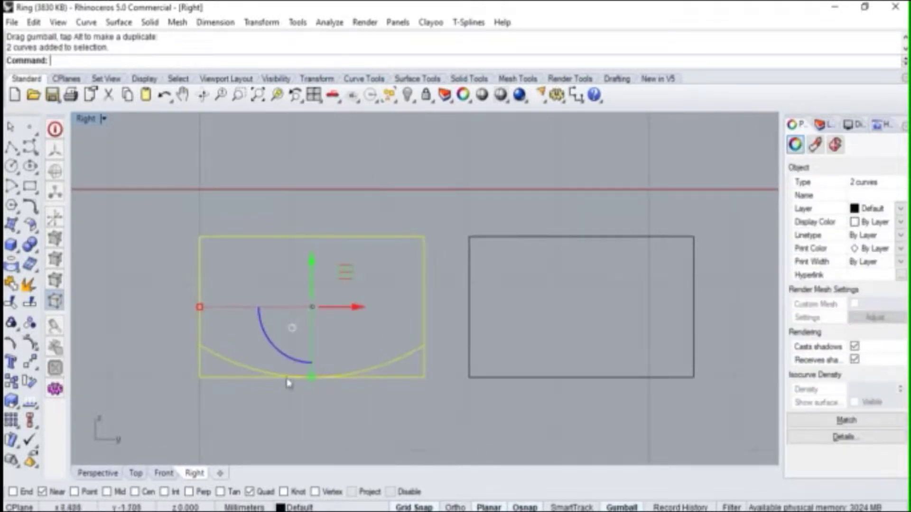
left_click(10, 304)
left_click(225, 377)
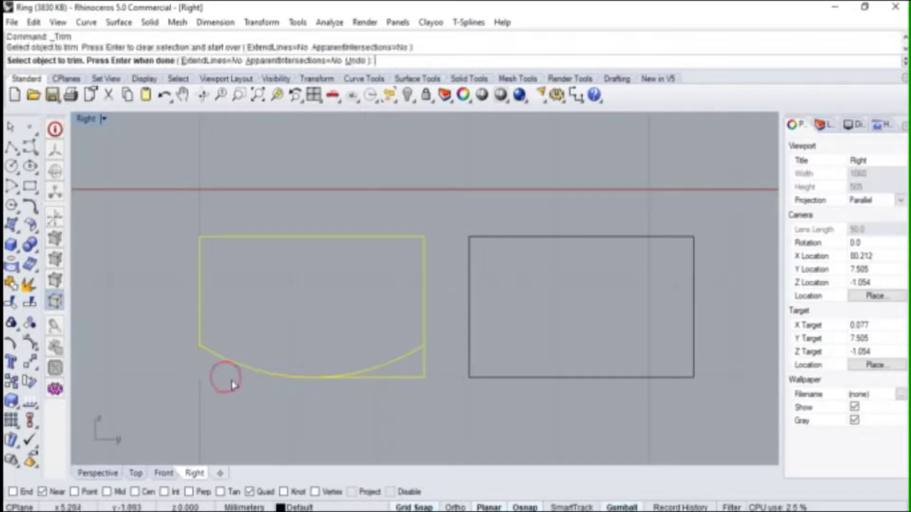
left_click(393, 378)
scroll(315, 378, "up", 6)
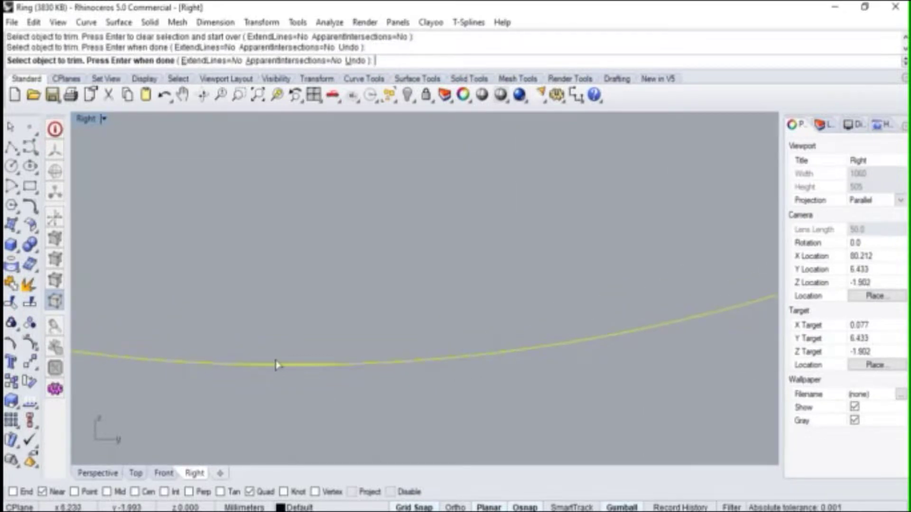
scroll(295, 380, "up", 2)
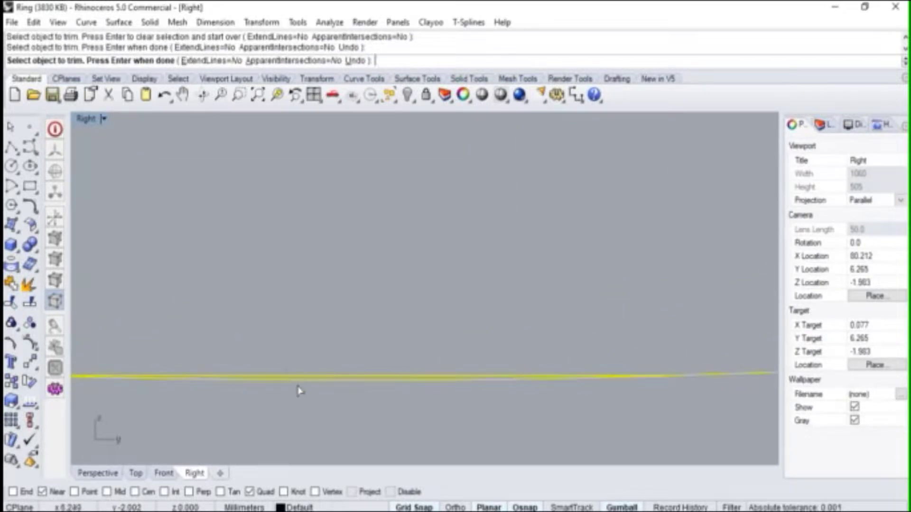
left_click(297, 382)
scroll(317, 382, "down", 6)
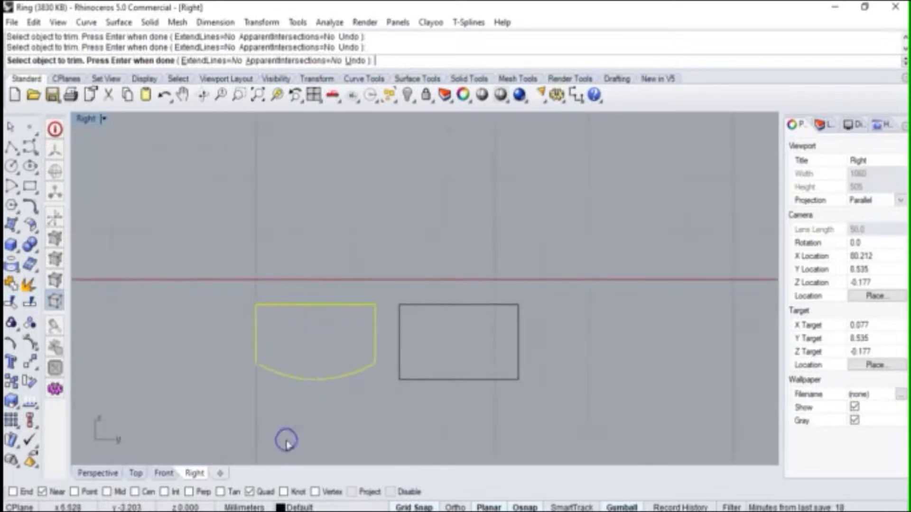
key("Return")
left_click(13, 286)
scroll(399, 285, "down", 4)
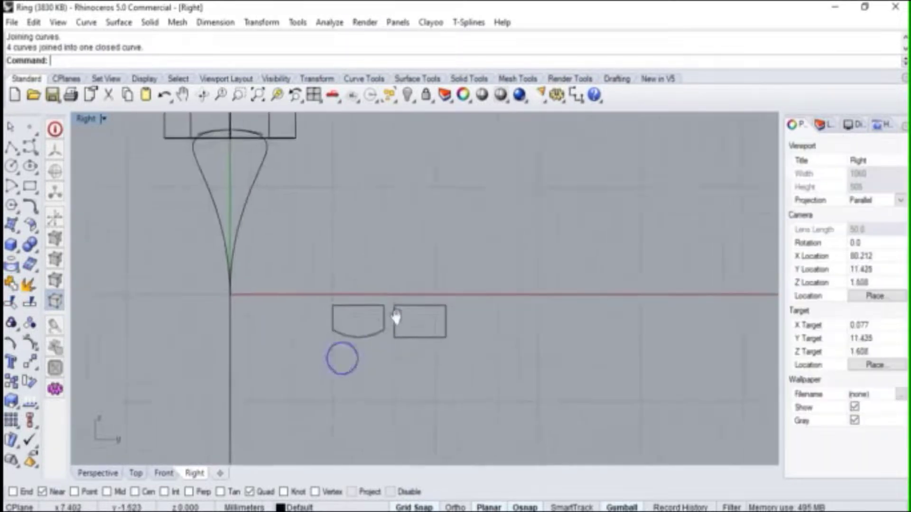
Step: Move the arc-bottomed profile from the midpoint of its top edge to the lowest point of the ring curve, using Mid instead of Near snap
left_click(398, 238)
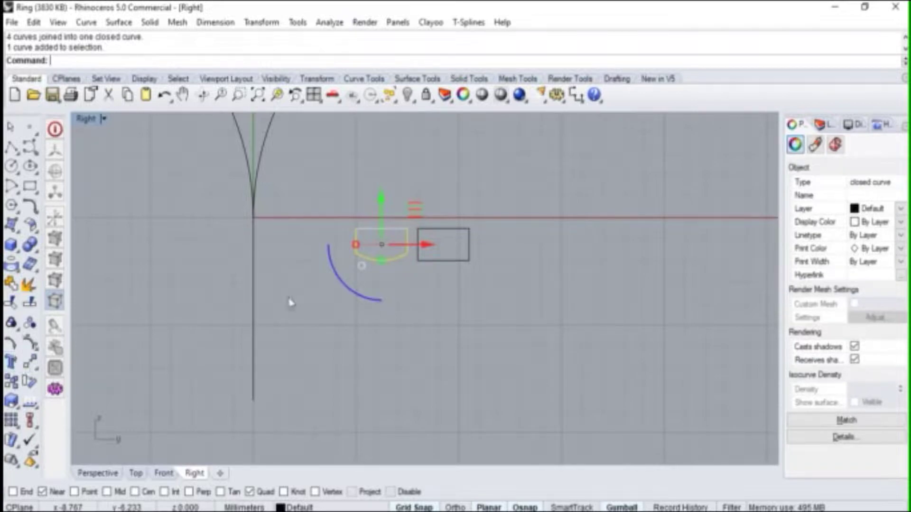
left_click(30, 362)
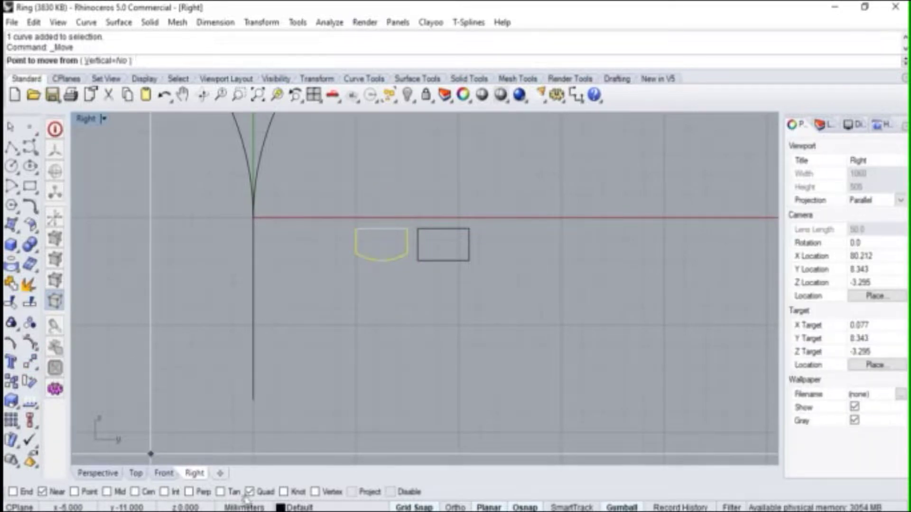
left_click(119, 492)
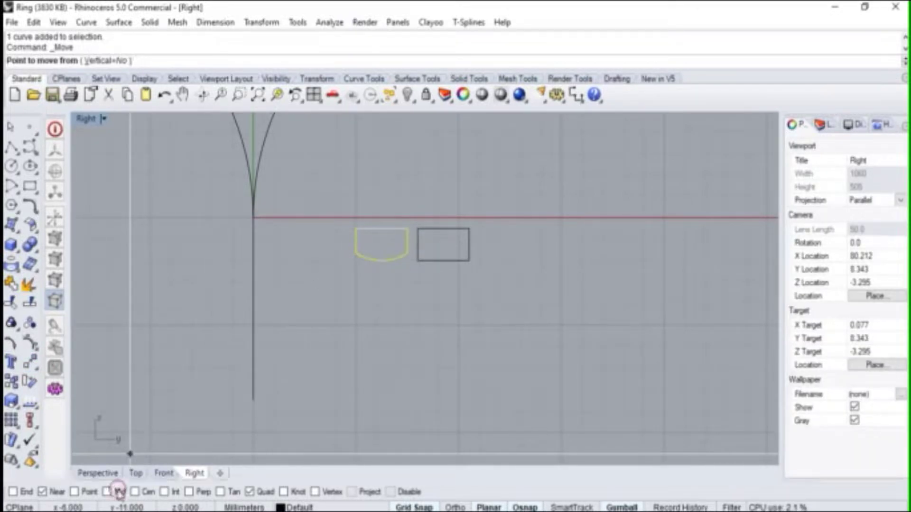
left_click(59, 493)
left_click(382, 229)
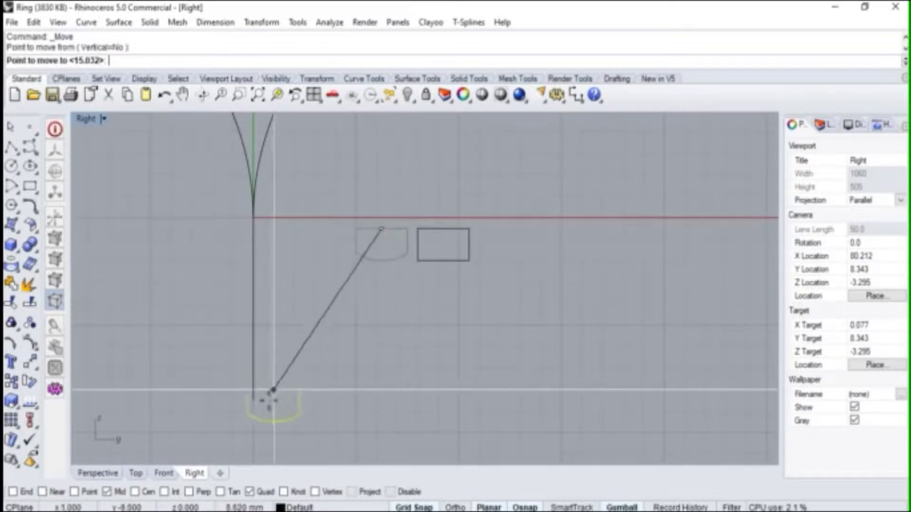
left_click(253, 401)
left_click(182, 209)
scroll(242, 418, "up", 3)
scroll(241, 417, "down", 4)
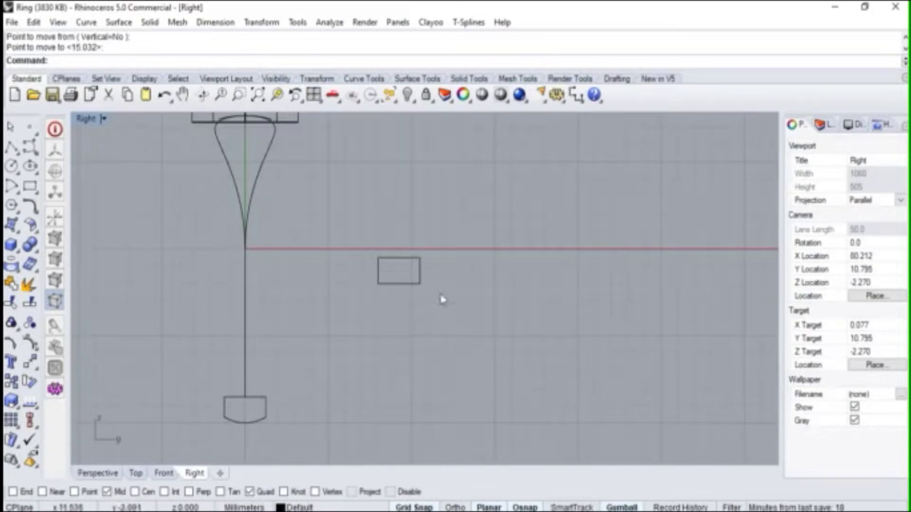
Step: Orient a copy of the plain rectangle from its top and bottom edge midpoints onto the ring curve's side quadrant, extending horizontally outward
left_click_drag(410, 269, 377, 265)
double_click(86, 118)
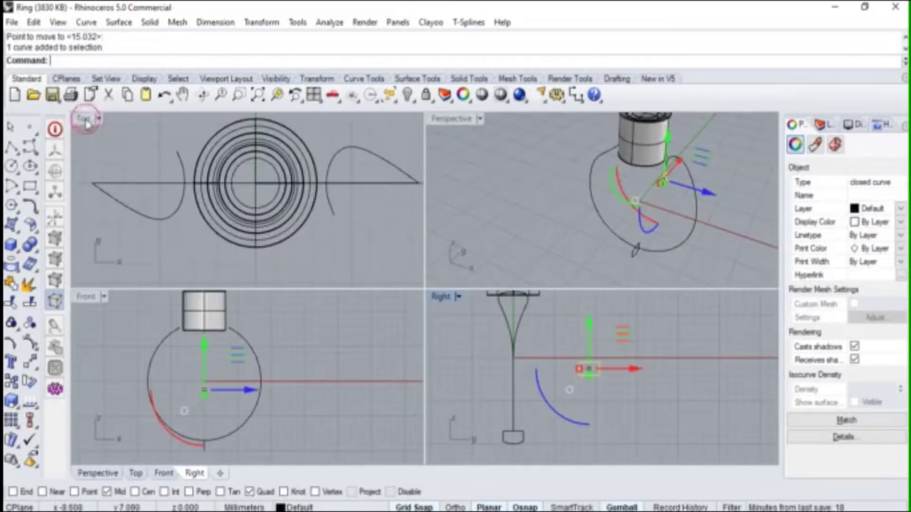
mouse_move(597, 196)
right_mouse_down()
mouse_move(586, 192)
mouse_move(602, 193)
right_mouse_up()
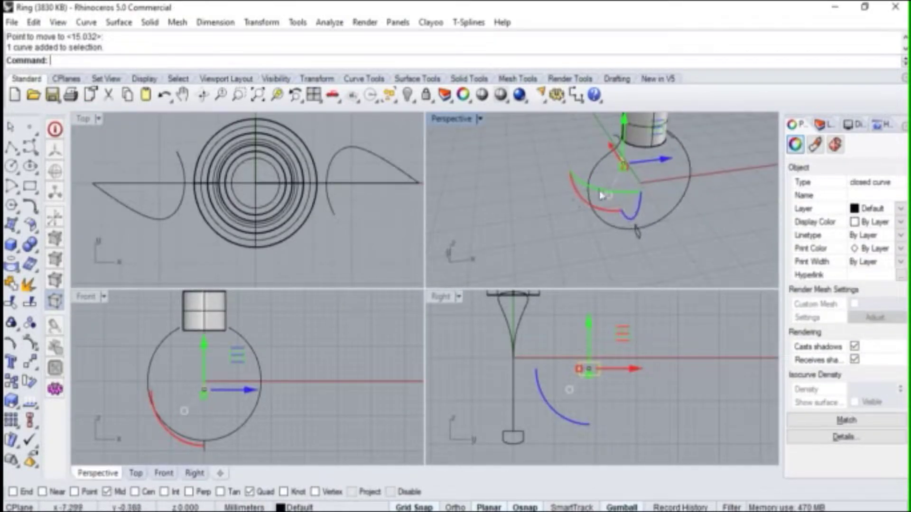
scroll(561, 185, "up", 2)
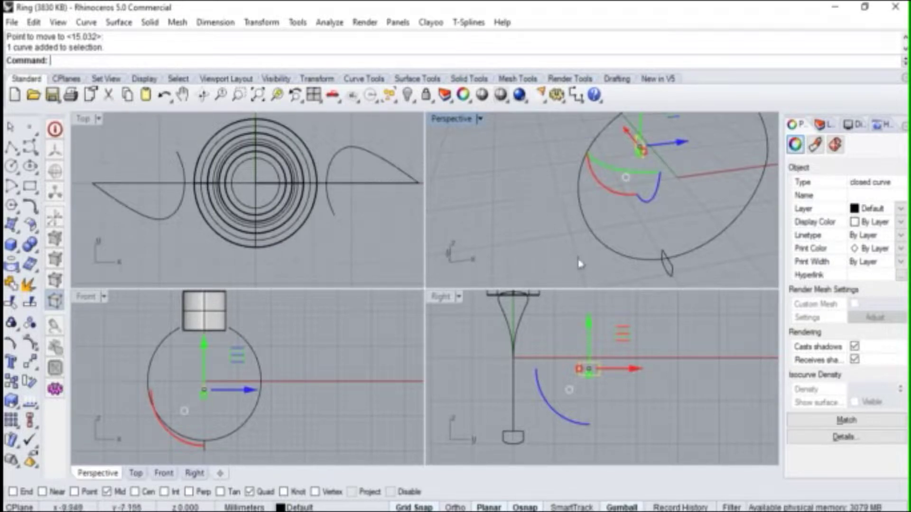
right_click_drag(616, 363, 566, 369)
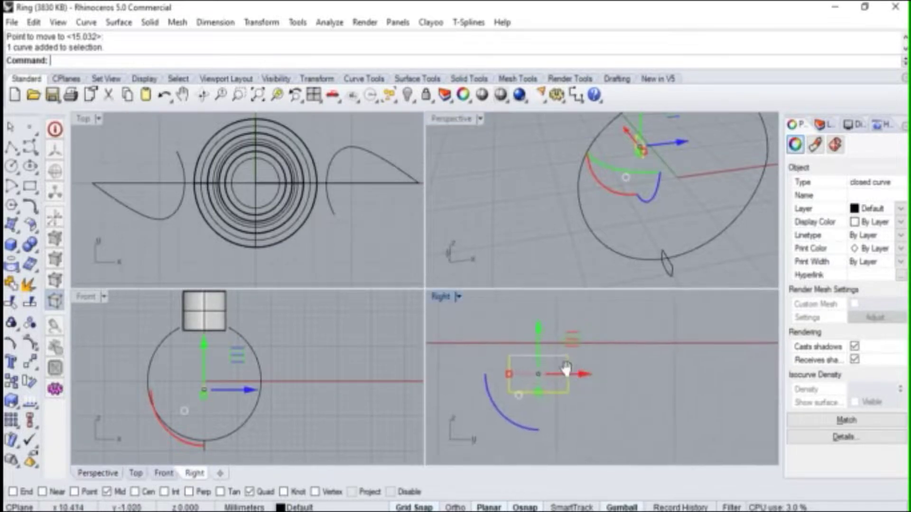
left_click(36, 370)
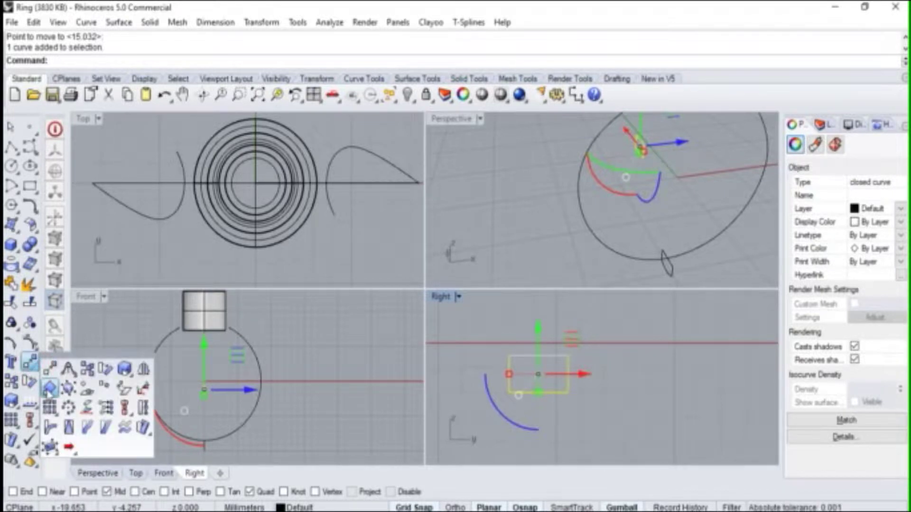
left_click(49, 390)
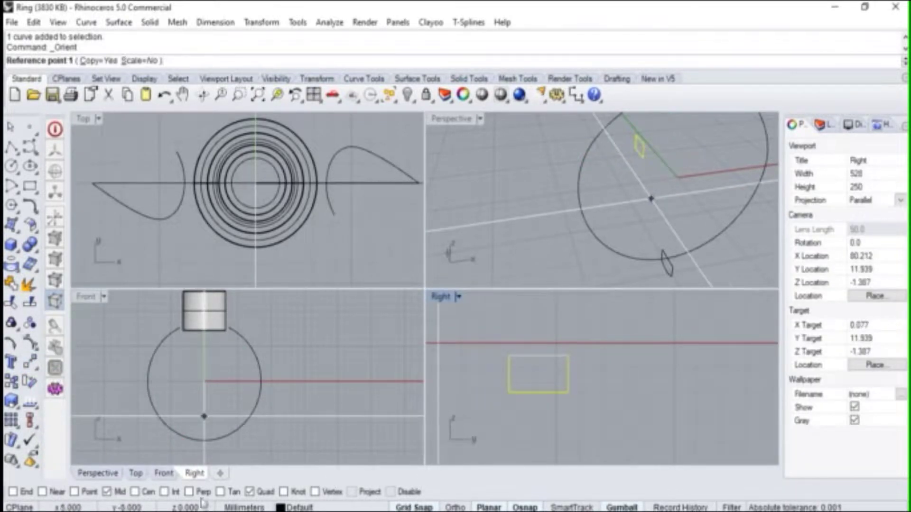
left_click(538, 356)
left_click(538, 392)
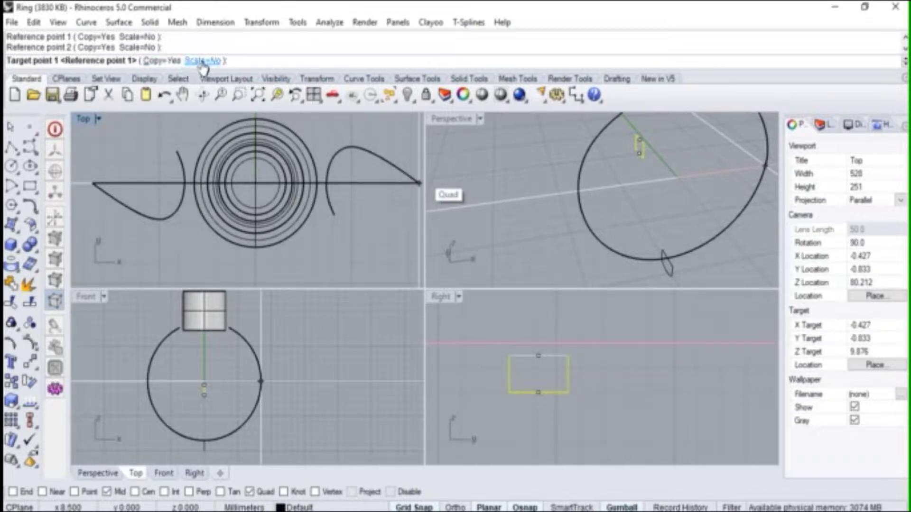
left_click(579, 190)
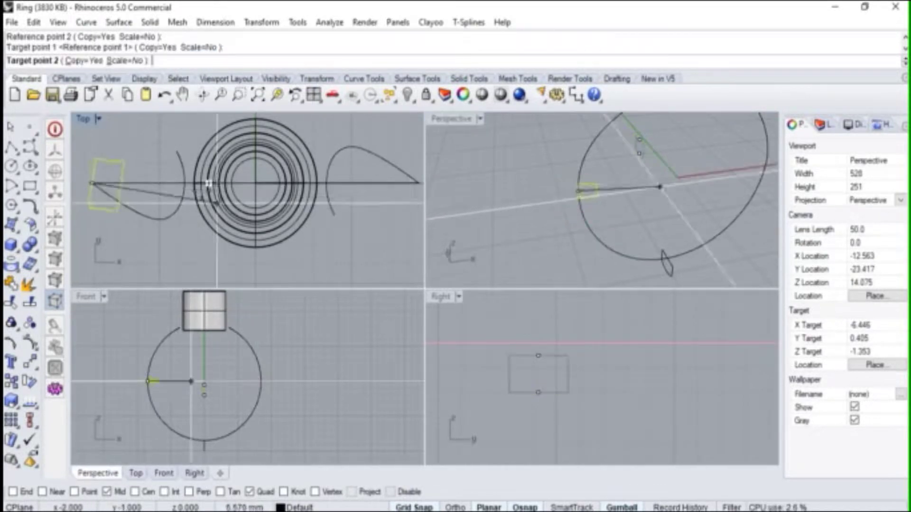
right_click_drag(204, 194, 298, 195)
left_click(143, 179, "shift")
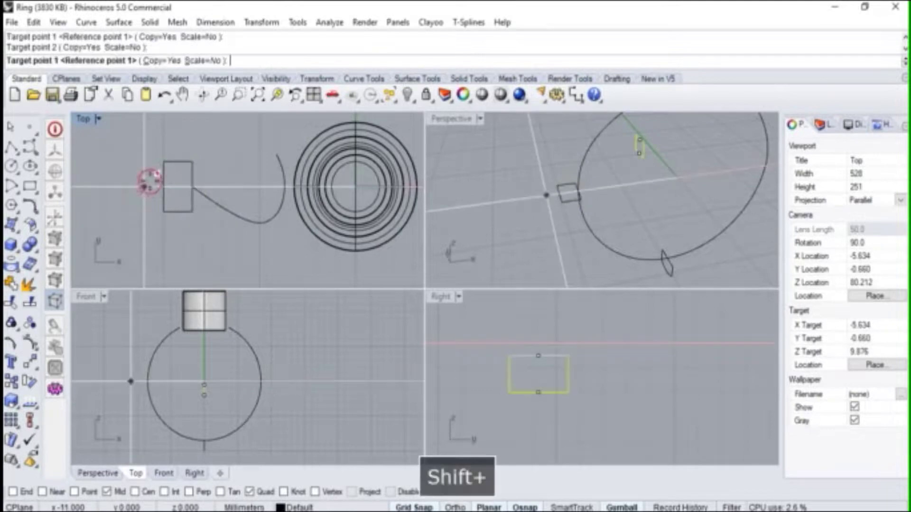
left_click(220, 245)
left_click(223, 255)
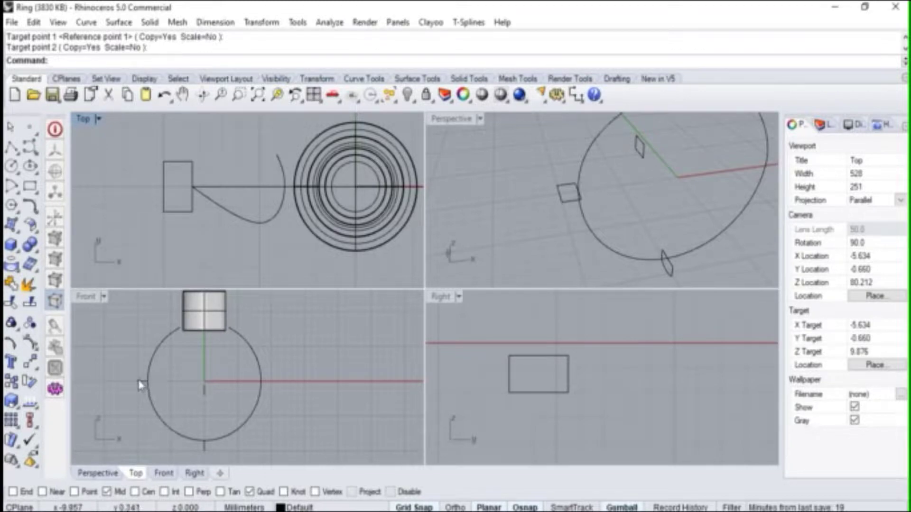
Step: Scale the side rectangle in one direction from its inner edge midpoint, extending its outer edge to about 1.6 mm from the ring curve
left_click(183, 212)
scroll(138, 193, "up", 3)
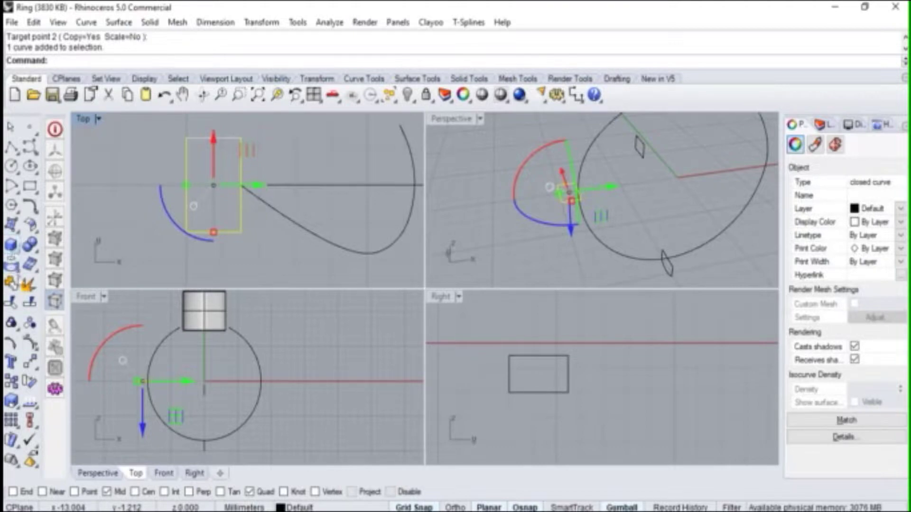
left_click(16, 409)
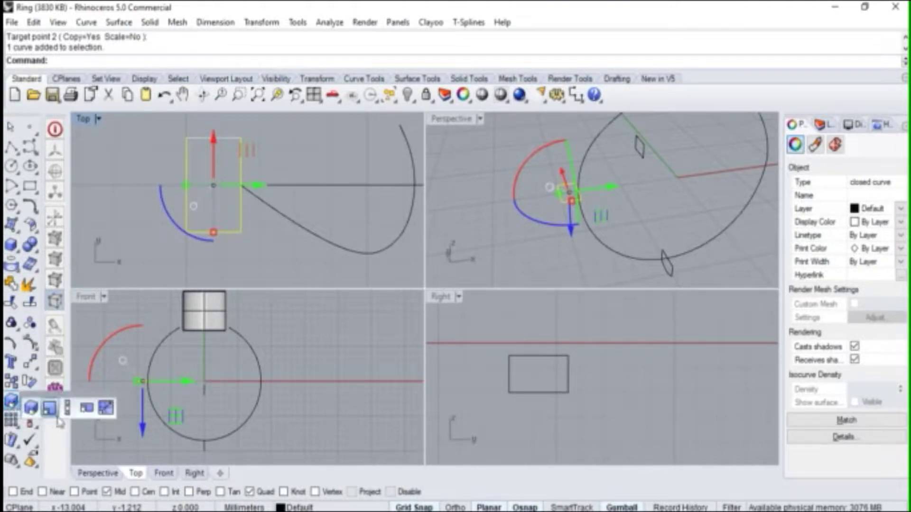
left_click(67, 407)
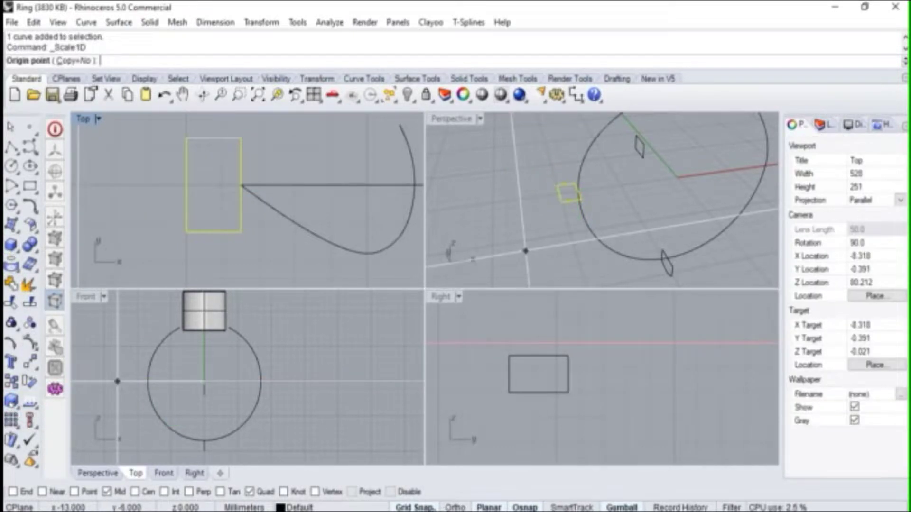
scroll(240, 187, "up", 2)
left_click(241, 185)
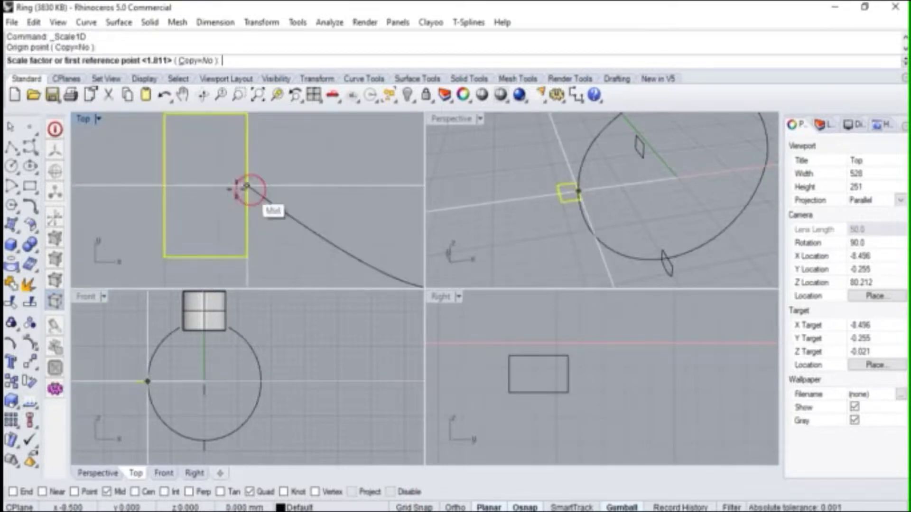
left_click(164, 185)
scroll(159, 181, "up", 2)
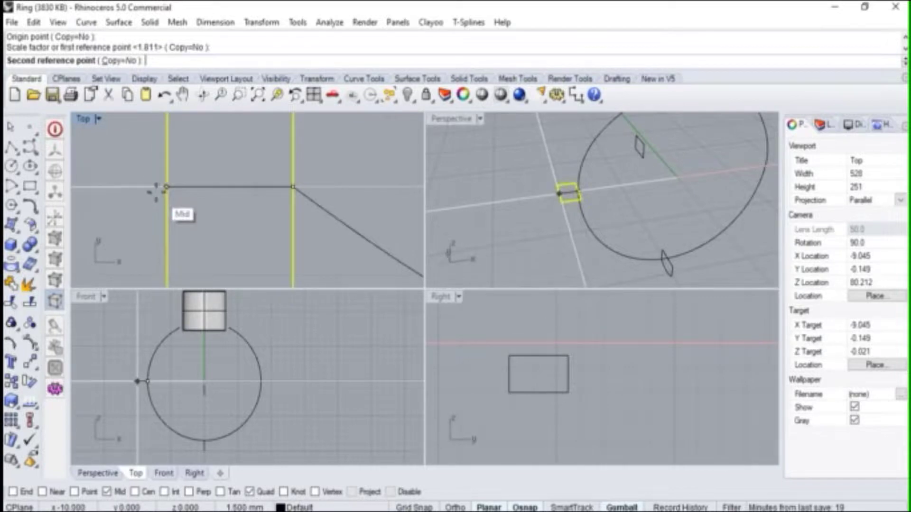
scroll(157, 187, "up", 2)
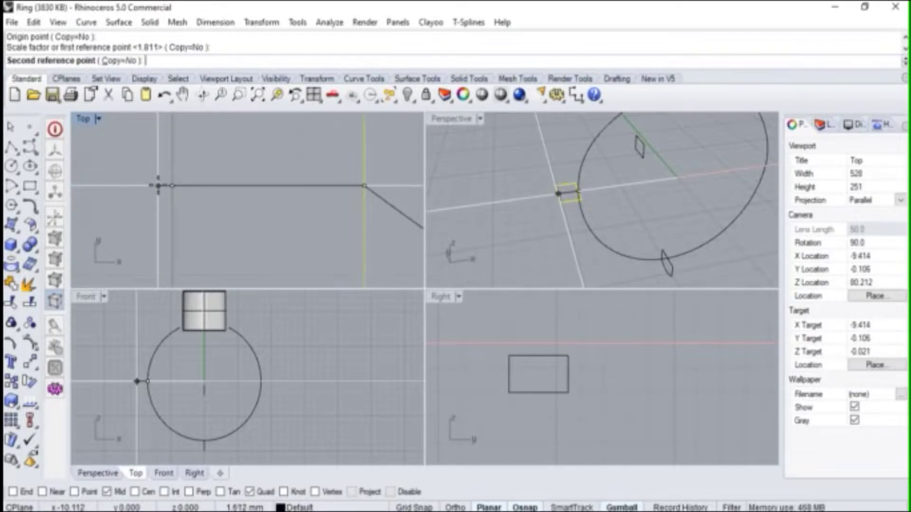
left_click(157, 185)
key("Escape")
scroll(197, 218, "down", 5)
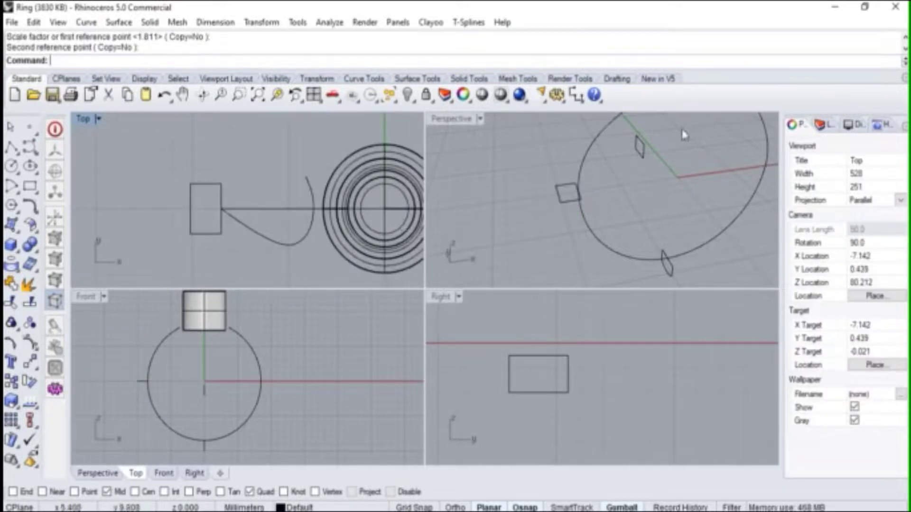
Step: Hide the original plain rectangle near the origin, leaving the side and bottom profiles on the ring curve
scroll(490, 255, "down", 5)
right_click_drag(490, 255, 531, 263)
scroll(534, 264, "up", 5)
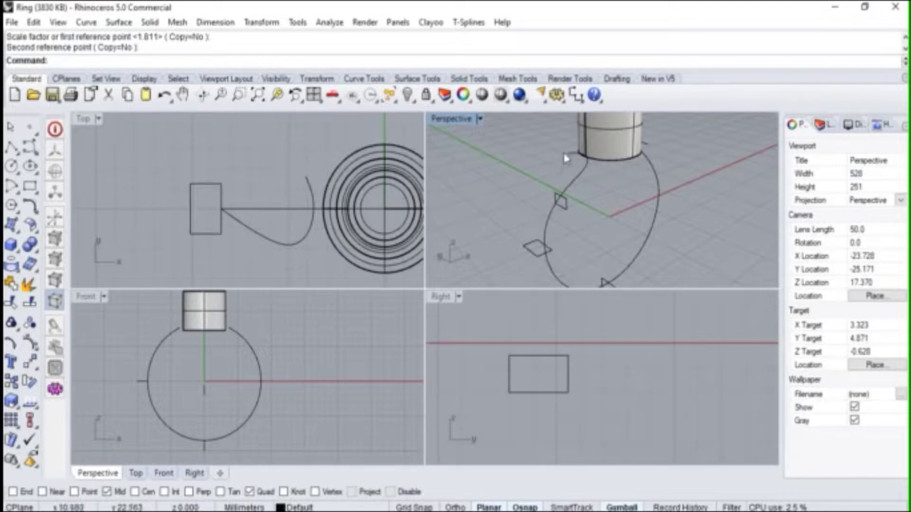
left_click(221, 214)
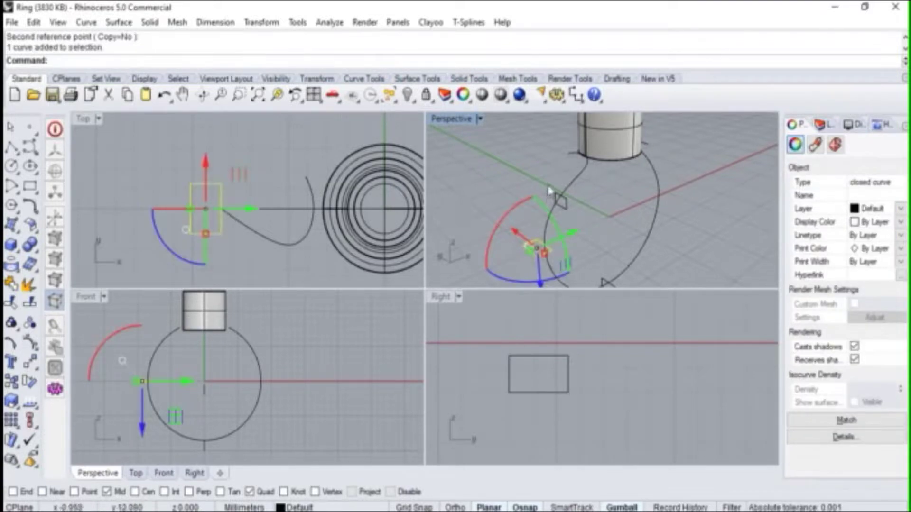
left_click(540, 168)
left_click(561, 203)
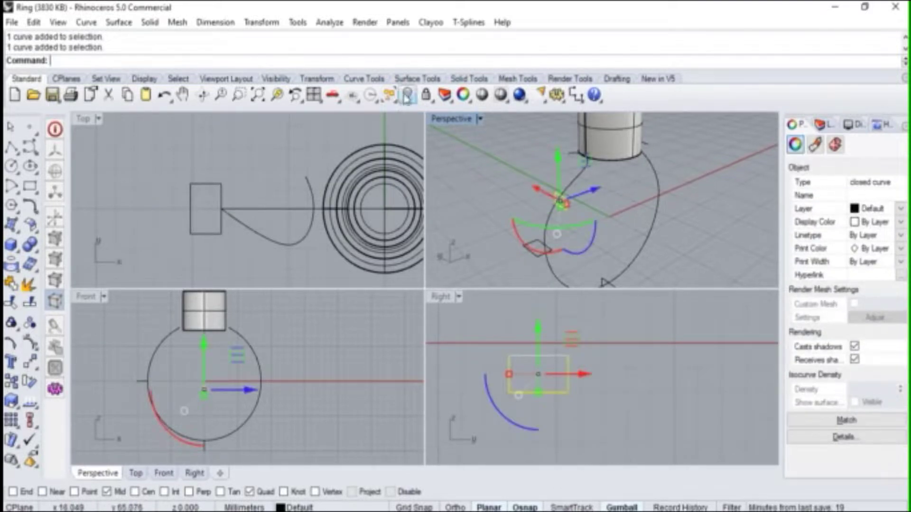
left_click(408, 97)
Step: Set up a perpendicular Orient on Curve of the side rectangle, with its inner edge midpoint as base point and the ring curve as orientation curve
right_click_drag(639, 186, 574, 220)
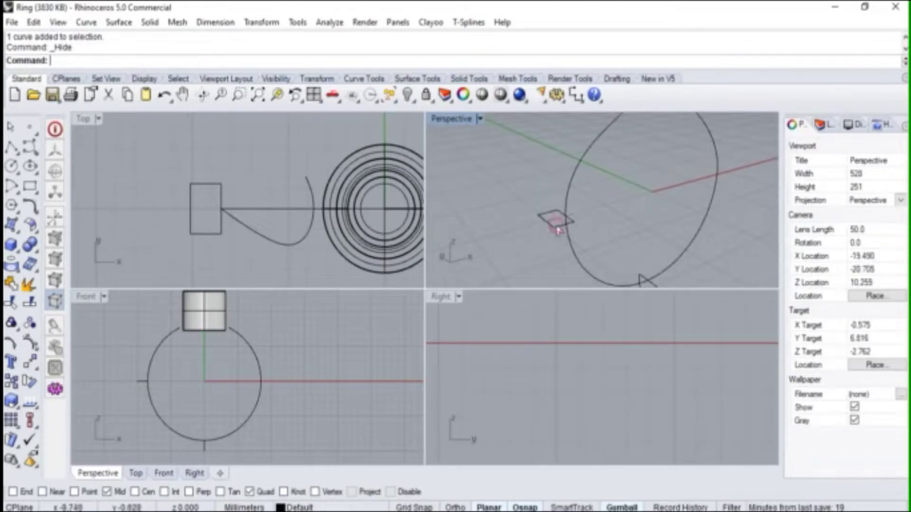
left_click(557, 229)
scroll(185, 227, "up", 3)
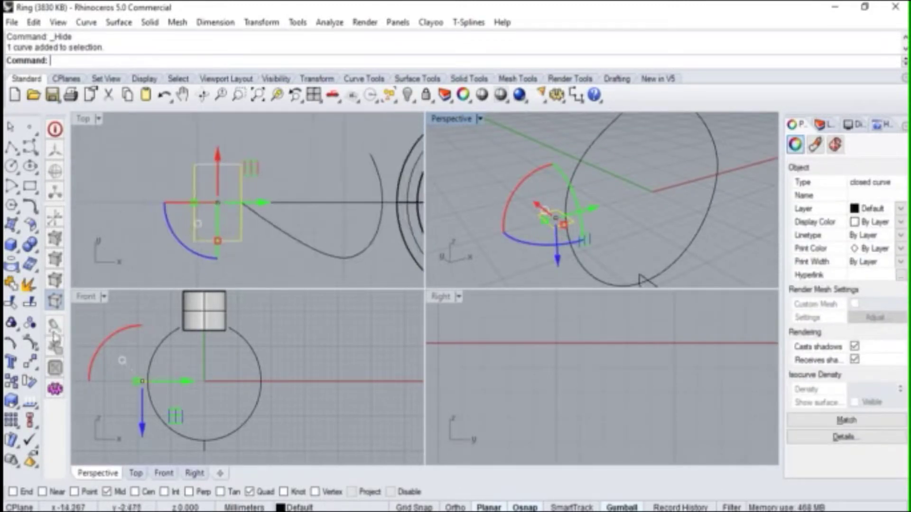
left_click(34, 365)
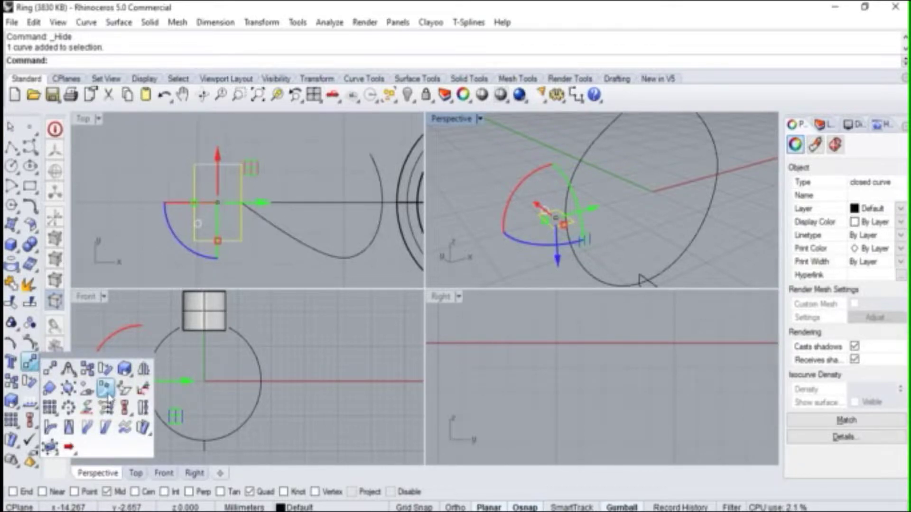
left_click(106, 392)
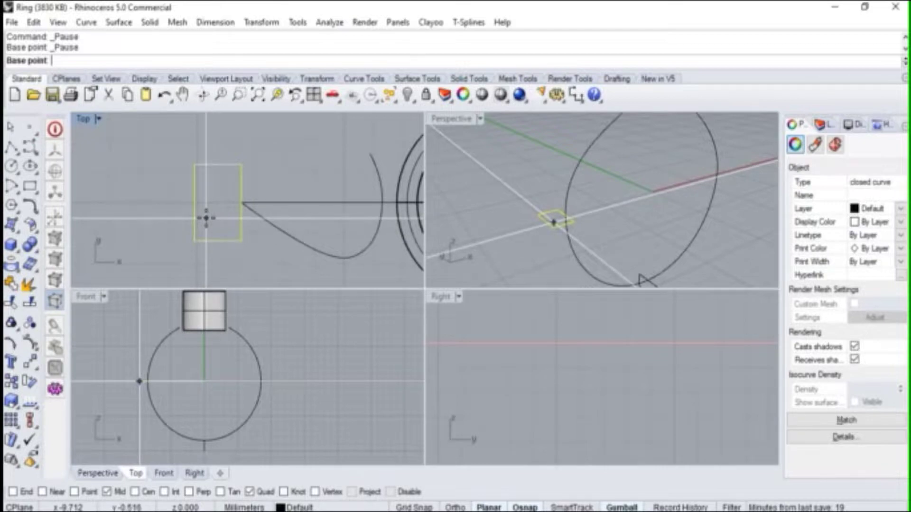
left_click(241, 203)
double_click(451, 118)
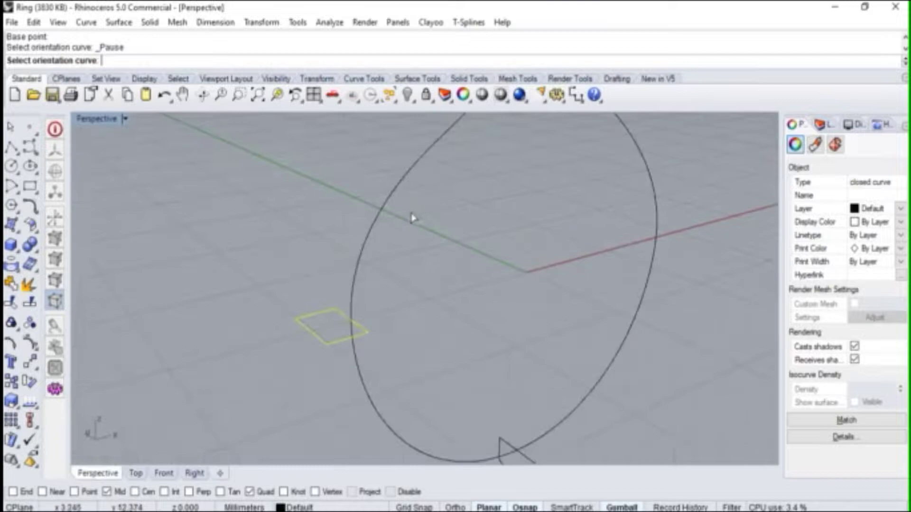
right_click_drag(412, 217, 413, 250)
scroll(408, 249, "up", 2)
scroll(409, 250, "up", 1)
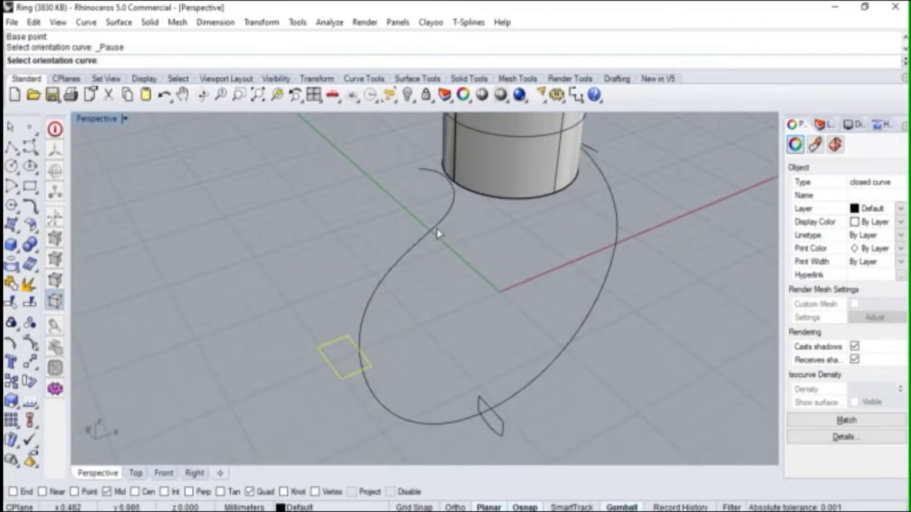
left_click(437, 233)
Step: Place the perpendicular copy at the ring curve's end beside the bezel with Rotate=Yes, turning it so its long edge rests on the curve
scroll(434, 188, "up", 4)
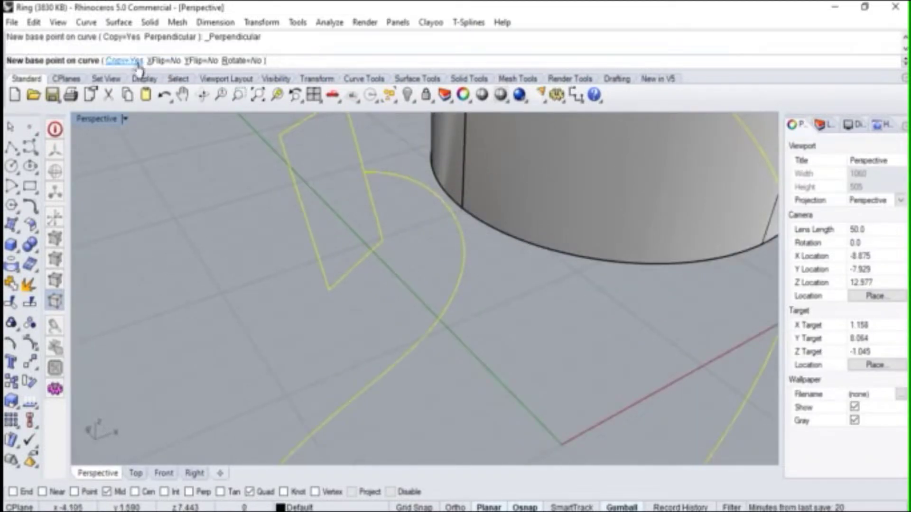
left_click(241, 61)
scroll(356, 169, "down", 3)
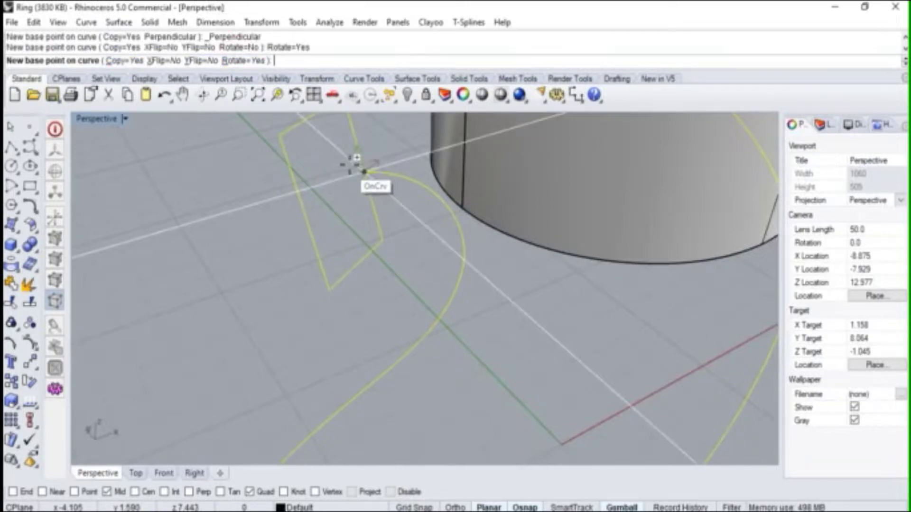
scroll(354, 169, "down", 1)
right_click_drag(354, 170, 336, 169)
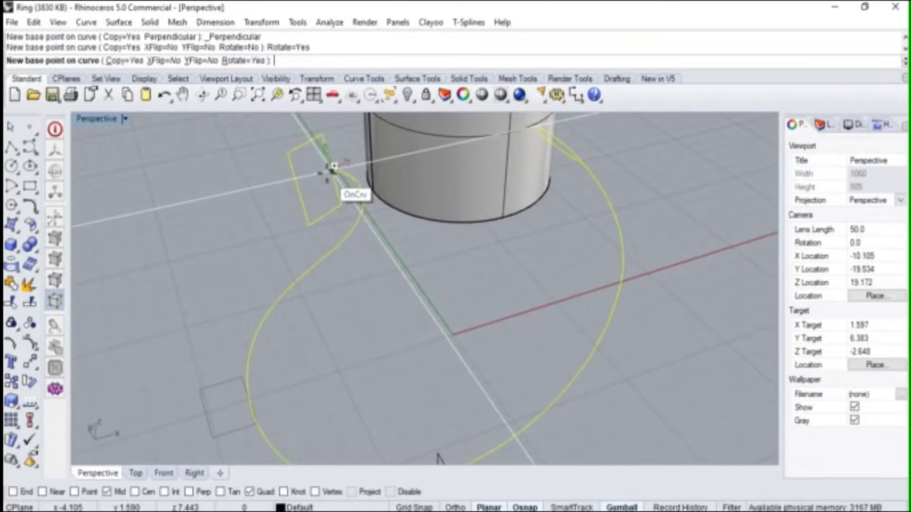
left_click(333, 167)
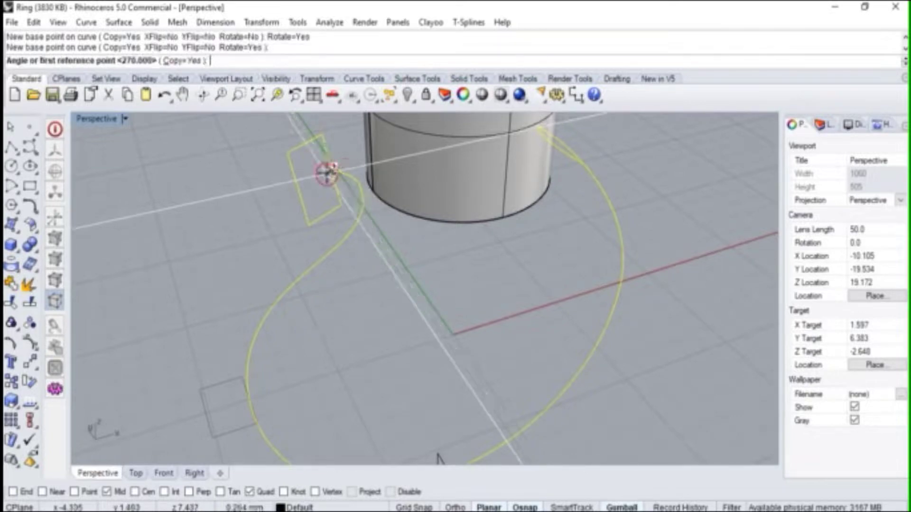
left_click(358, 156)
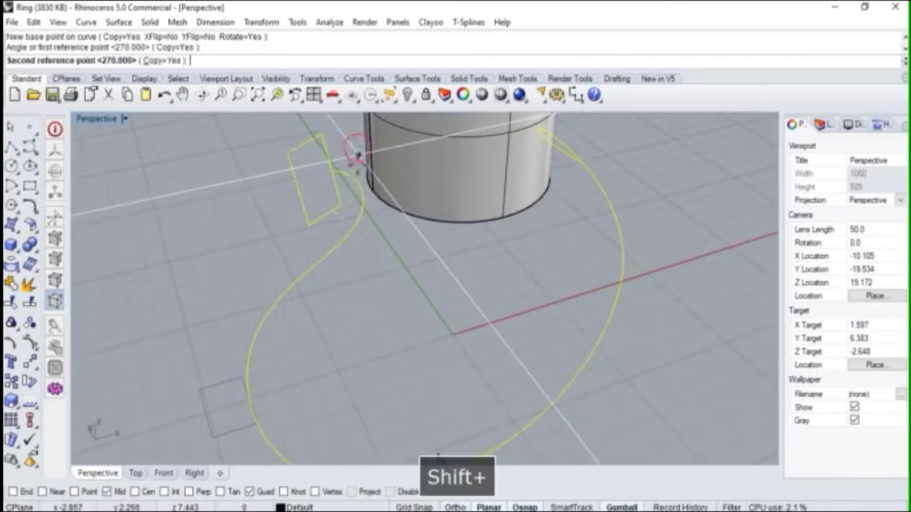
left_click(341, 204)
mouse_move(238, 204)
right_mouse_down()
mouse_move(242, 195)
mouse_move(292, 207)
mouse_move(222, 189)
mouse_move(284, 164)
mouse_move(252, 197)
right_mouse_up()
key("Return")
Step: Narrow the rectangle at the ring curve's end by scaling it along its long side with the gumball
scroll(283, 163, "up", 5)
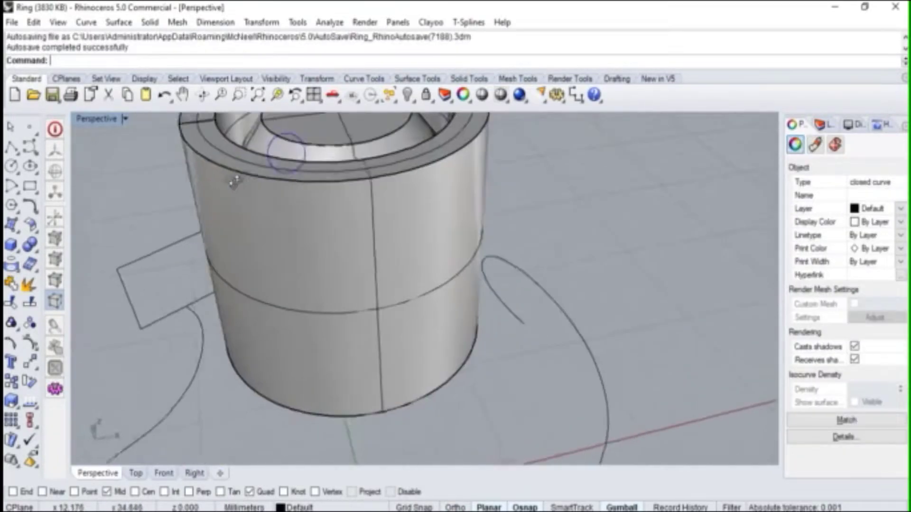
left_click(242, 221)
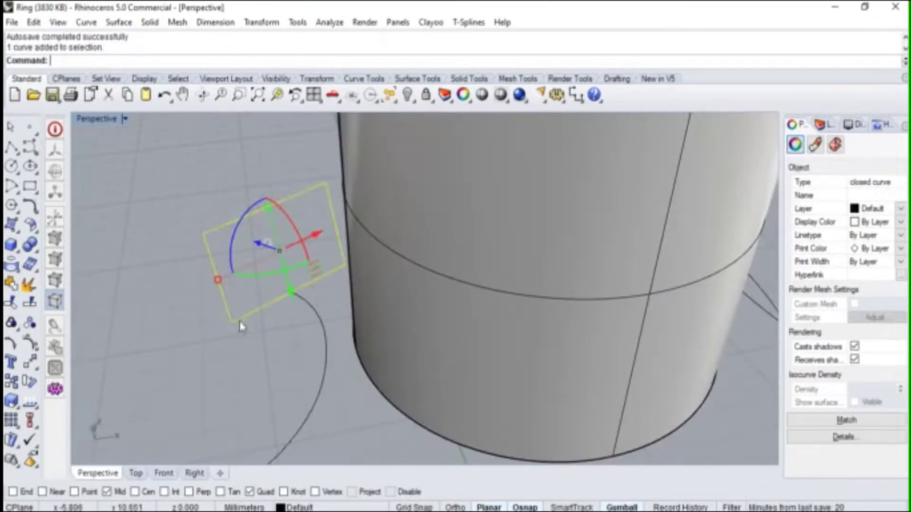
scroll(237, 308, "up", 1)
left_click_drag(216, 283, 247, 267)
left_click(256, 213)
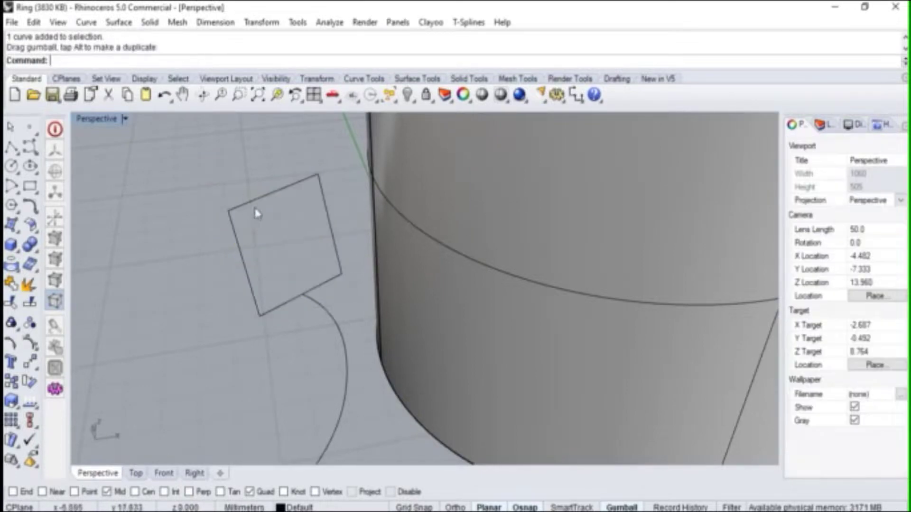
Step: Enable the End object snap and measure the upper edge of the rectangle at the ring curve's end, from corner to corner
left_click(326, 23)
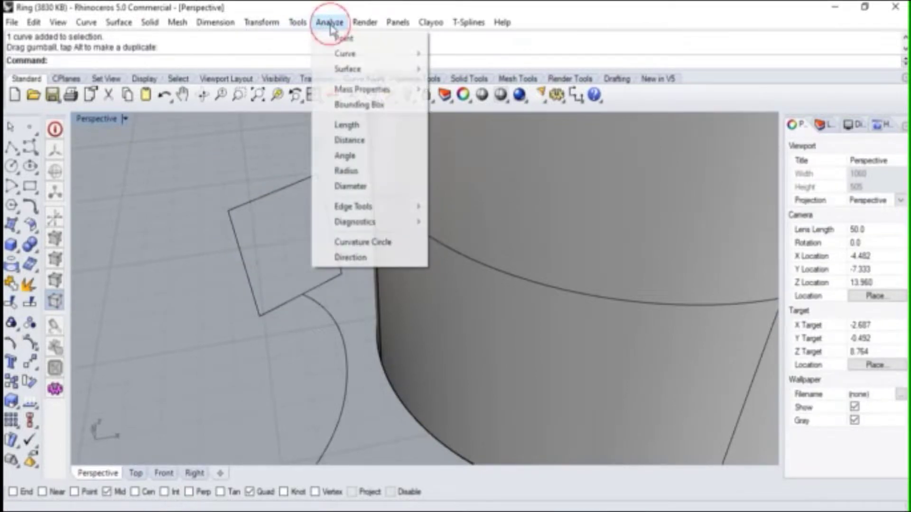
left_click(356, 128)
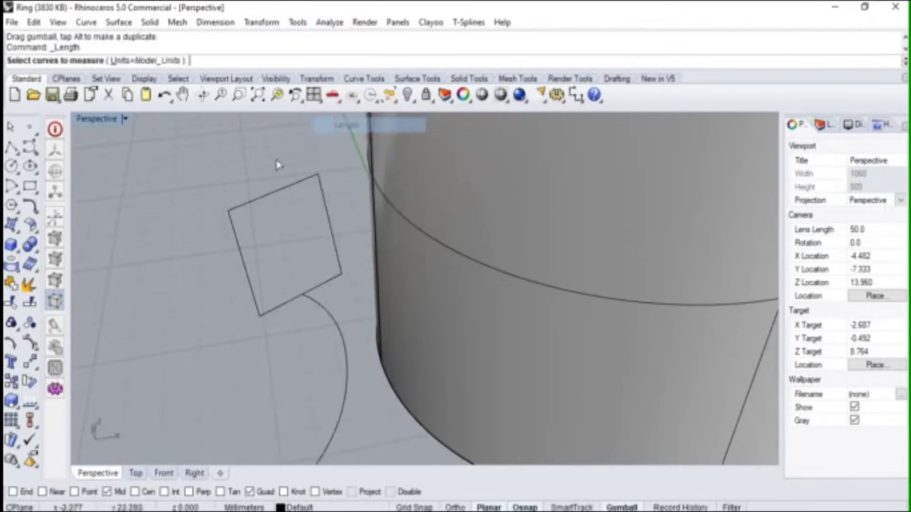
left_click(331, 22)
left_click(342, 138)
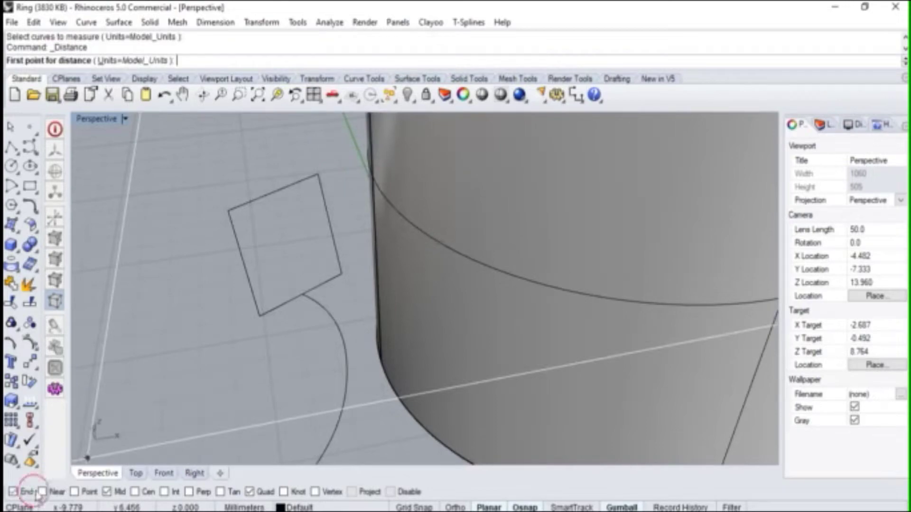
left_click(230, 209)
left_click(320, 176)
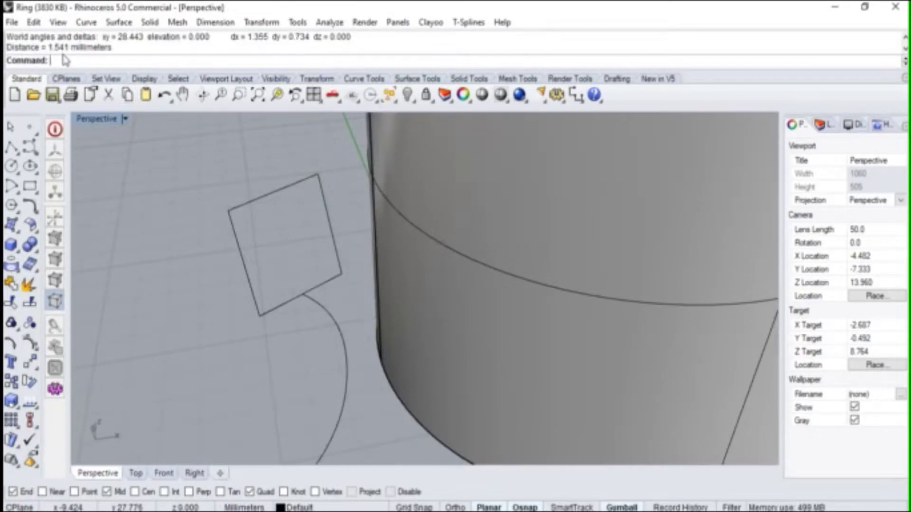
Step: Widen the rectangle at the ring curve's end slightly by scaling it along its upper edge's direction with the gumball
left_click(244, 256)
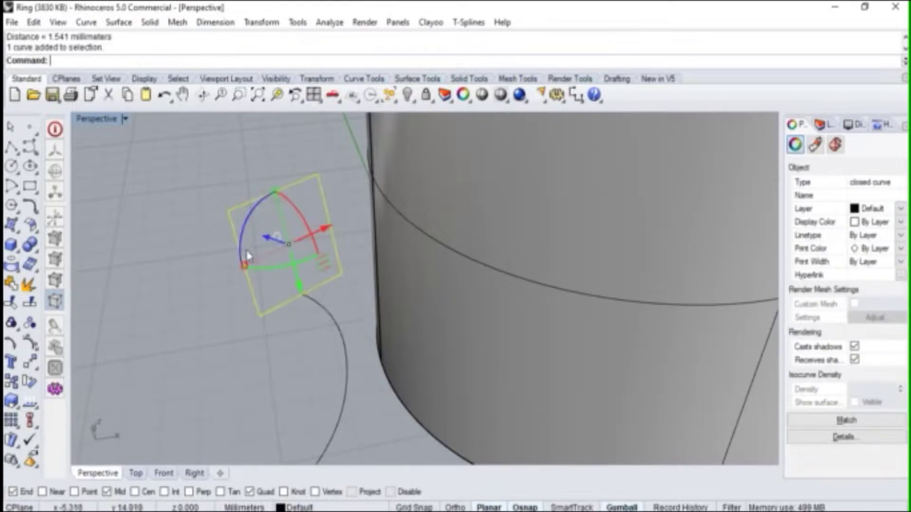
scroll(247, 269, "up", 3)
left_click_drag(243, 266, 240, 271)
left_click(311, 142)
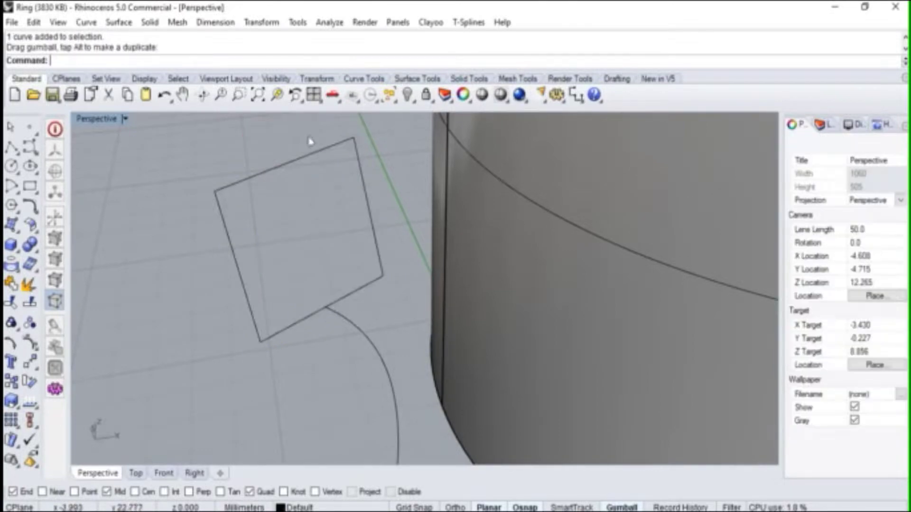
Step: Measure the widened rectangle's upper edge again between its two end corners
left_click(338, 23)
left_click(350, 140)
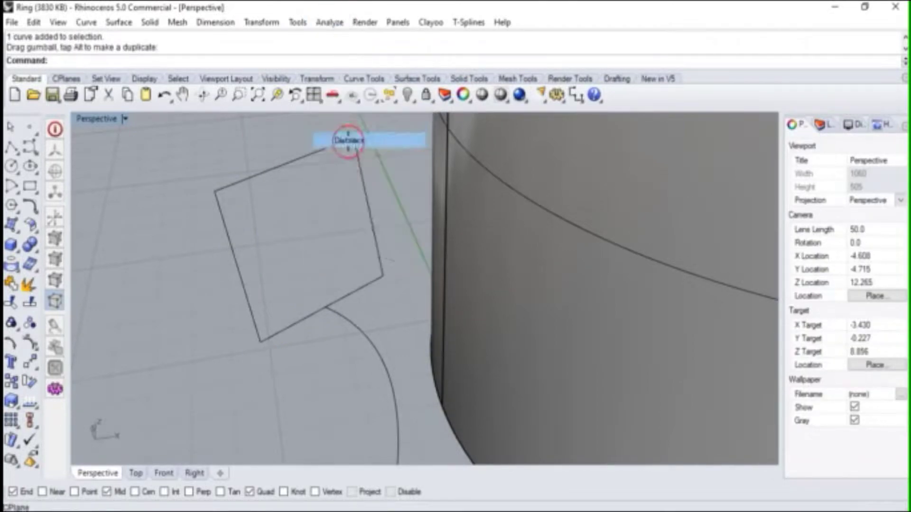
left_click(214, 191)
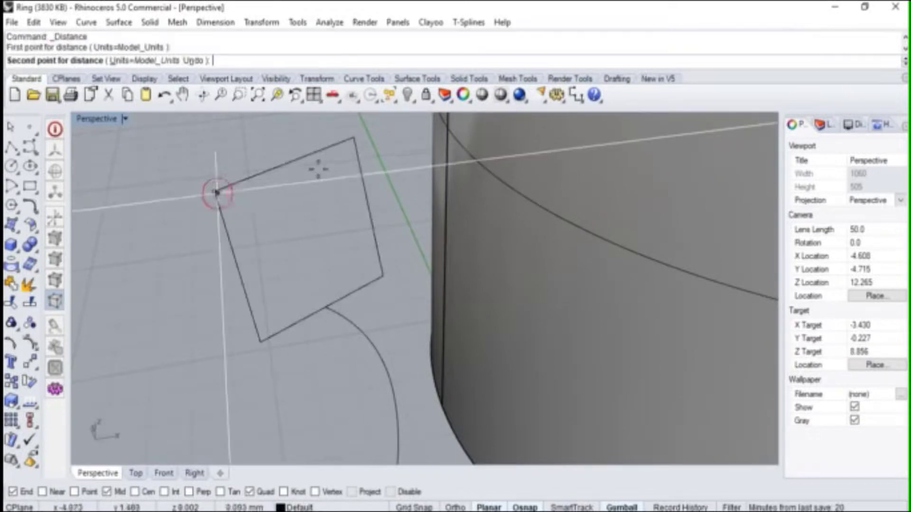
left_click(353, 139)
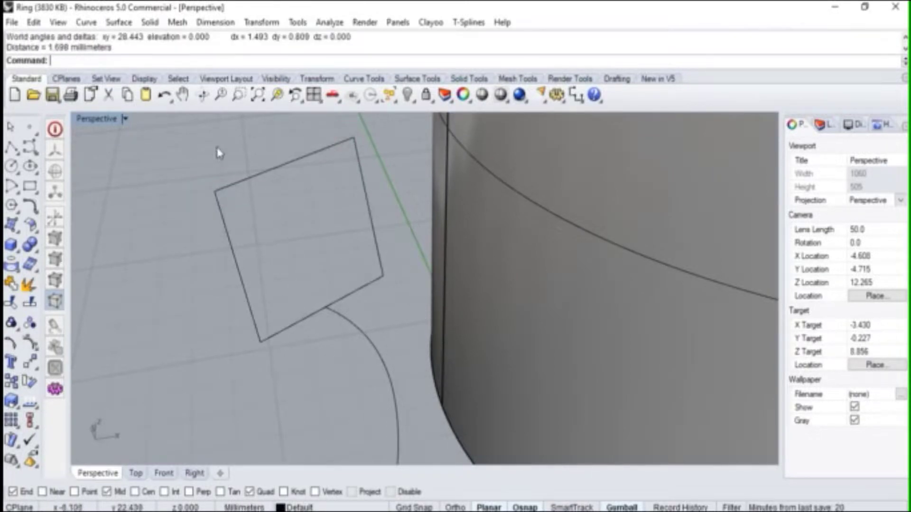
Step: Stretch the end rectangle taller with Scale1D, using its lower edge midpoint on the ring curve as origin
scroll(218, 152, "down", 1)
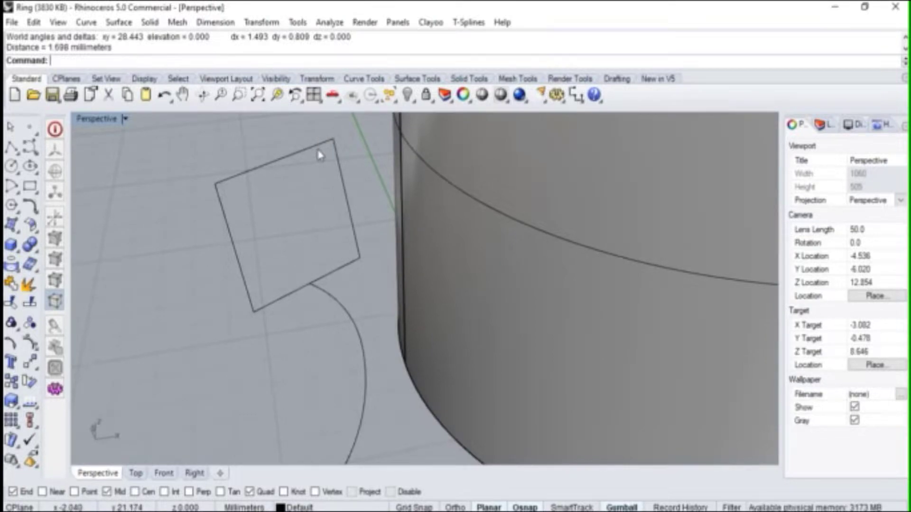
scroll(305, 169, "down", 3)
right_click_drag(305, 169, 299, 189)
scroll(270, 166, "up", 3)
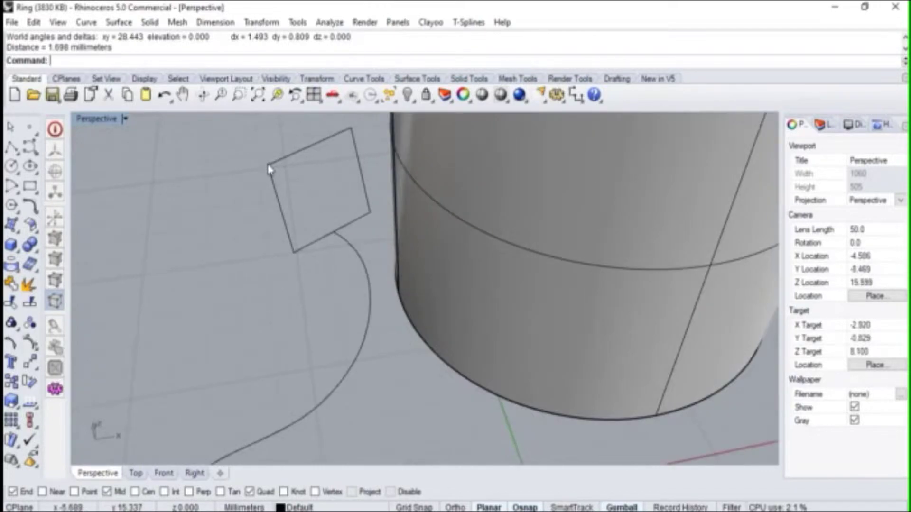
scroll(269, 169, "down", 3)
right_click_drag(269, 170, 318, 169)
scroll(318, 169, "up", 3)
left_click(317, 166)
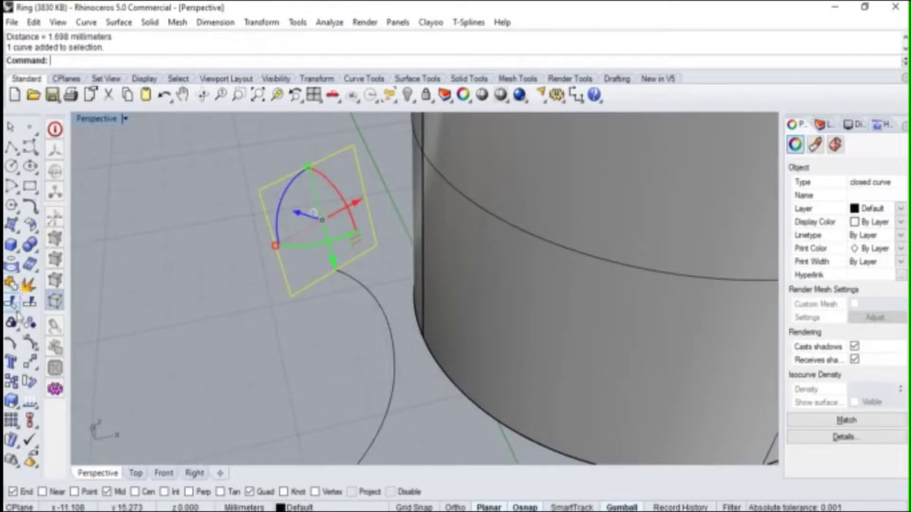
left_click(17, 407)
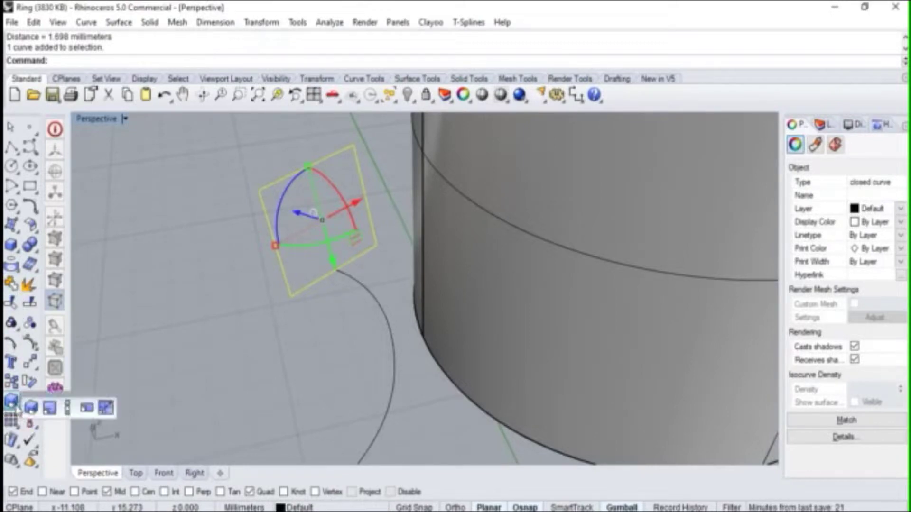
left_click(66, 408)
left_click(336, 270)
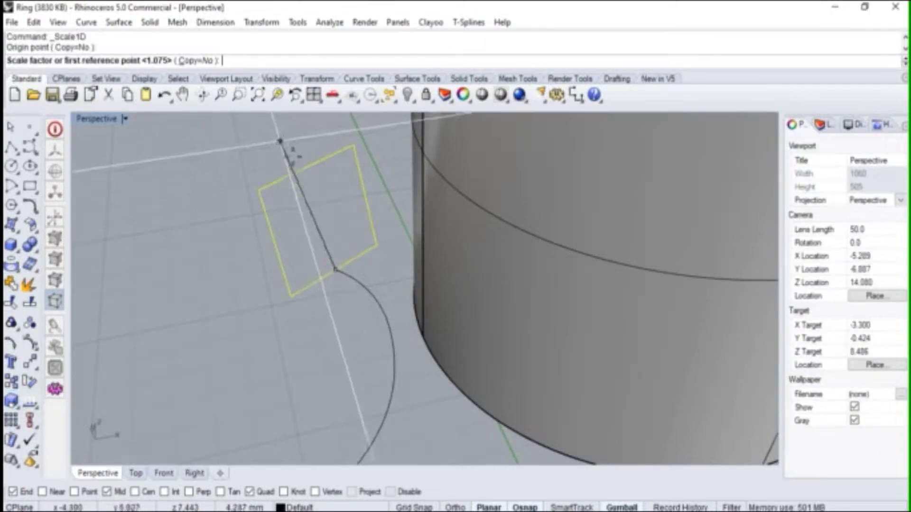
left_click(285, 143)
scroll(284, 140, "down", 5)
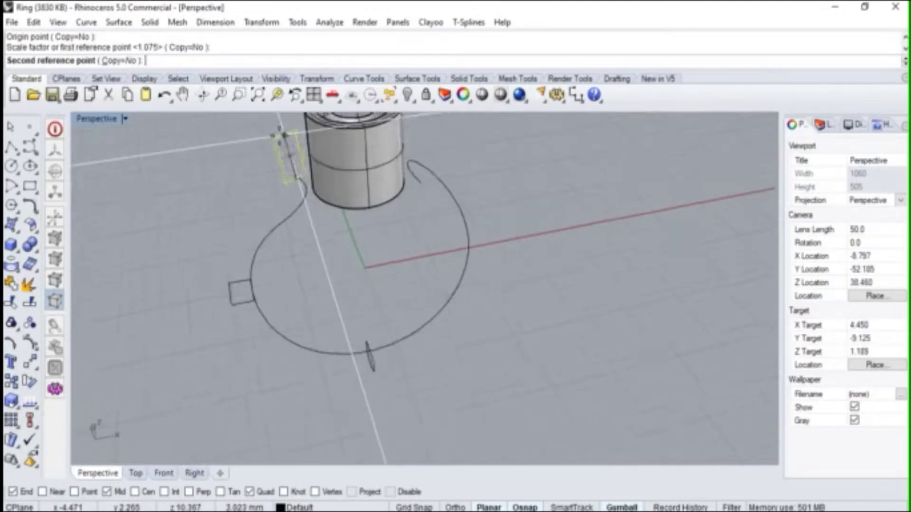
scroll(284, 134, "up", 3)
left_click(280, 131)
left_click(244, 227)
right_click_drag(244, 227, 276, 219)
Step: Set up a Sweep 1 Rail with the ring curve as rail and the end, side and bottom profiles as cross sections
left_click(15, 227)
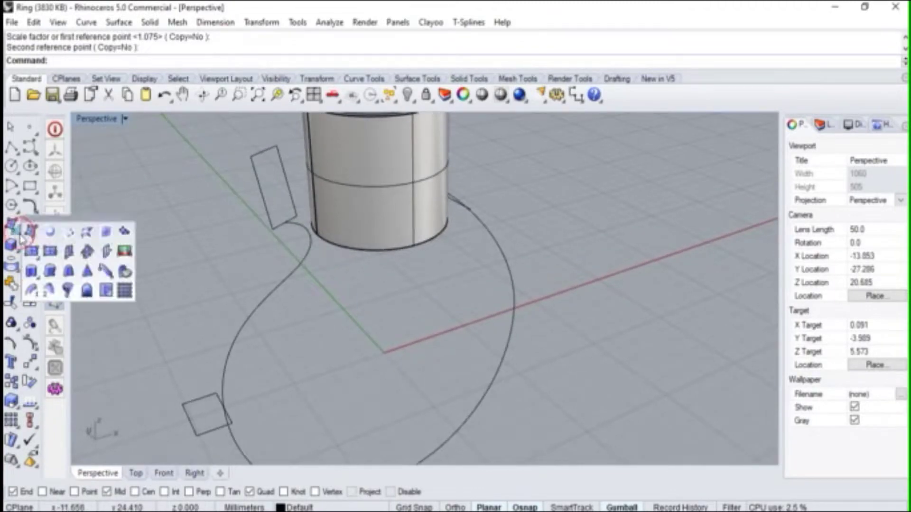
left_click(34, 294)
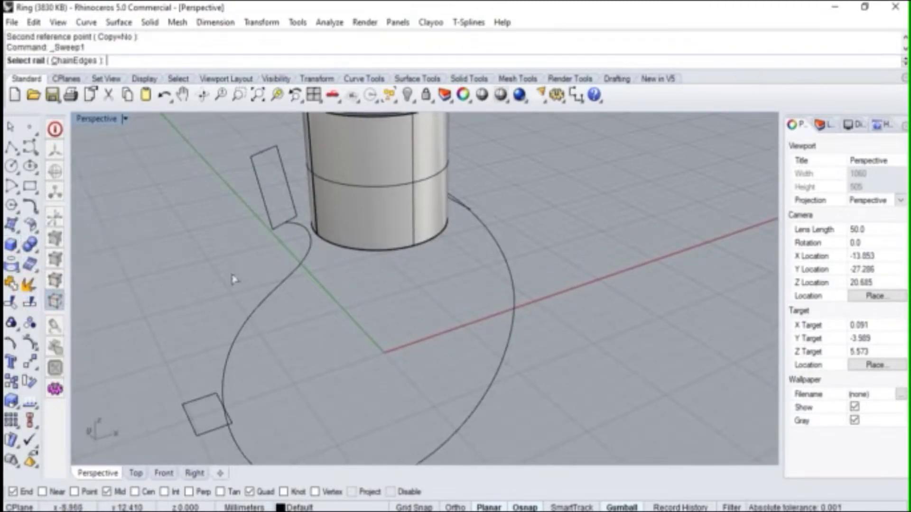
right_click_drag(234, 279, 266, 236)
left_click(293, 261)
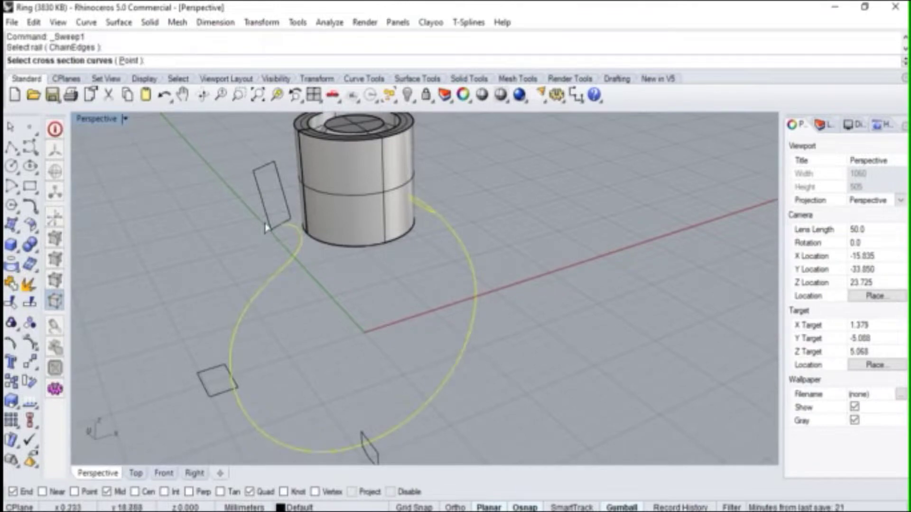
left_click(265, 228)
left_click(212, 395)
scroll(335, 419, "down", 3)
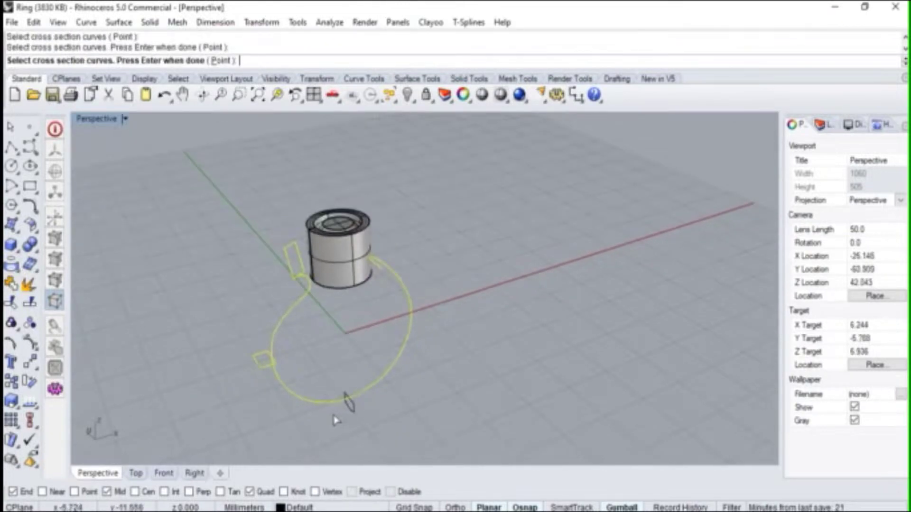
scroll(351, 386, "up", 4)
left_click(351, 386)
key("Return")
Step: Align the seam points of the three profiles where they meet the rail and create the Freeform sweep without simplification
left_click(199, 314)
right_click_drag(264, 152, 255, 193)
left_click_drag(254, 193, 285, 261)
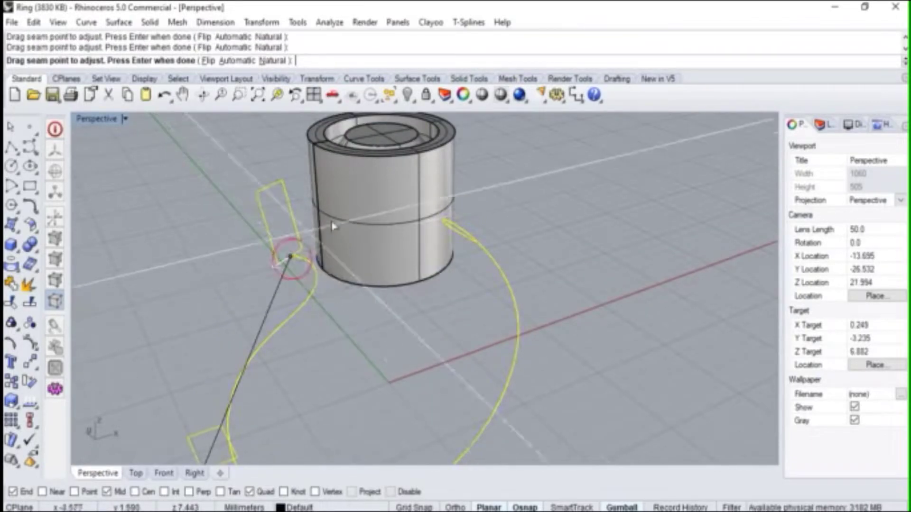
scroll(279, 313, "down", 2)
scroll(275, 377, "up", 4)
scroll(284, 312, "down", 5)
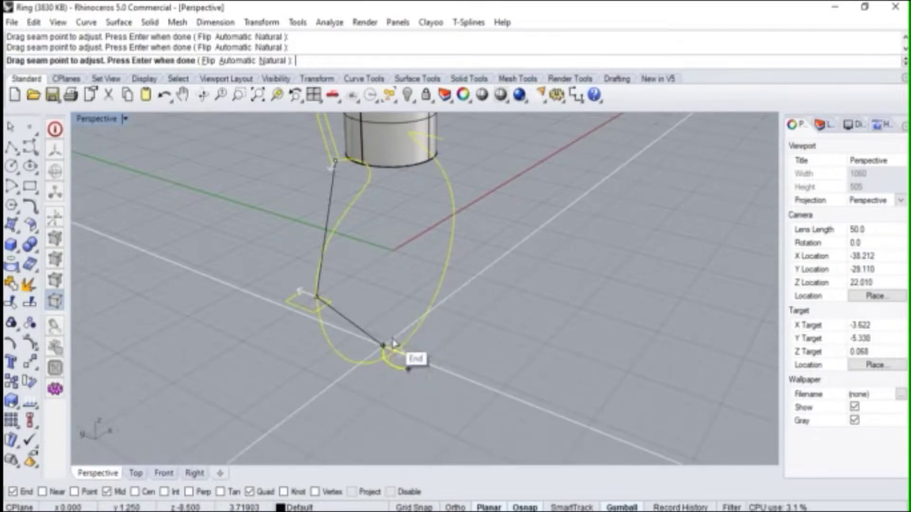
right_click_drag(393, 354, 339, 388)
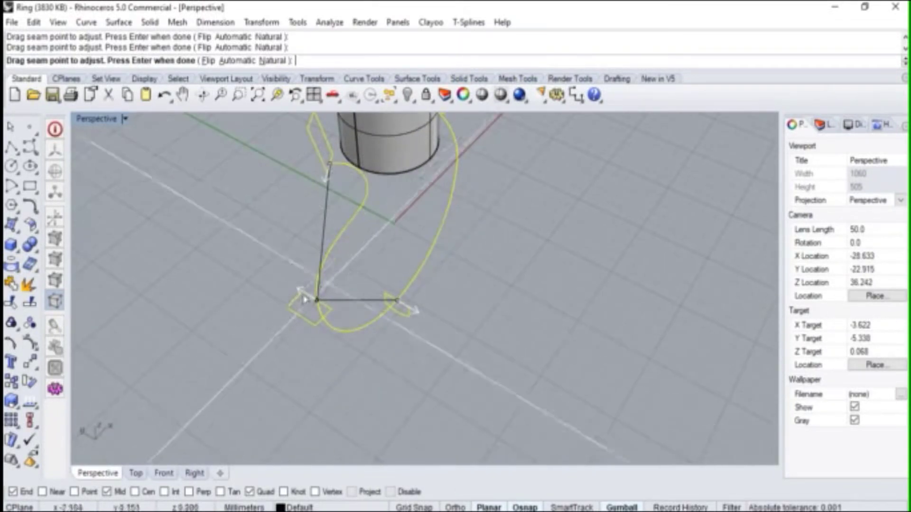
right_click_drag(391, 335, 467, 362)
key("Return")
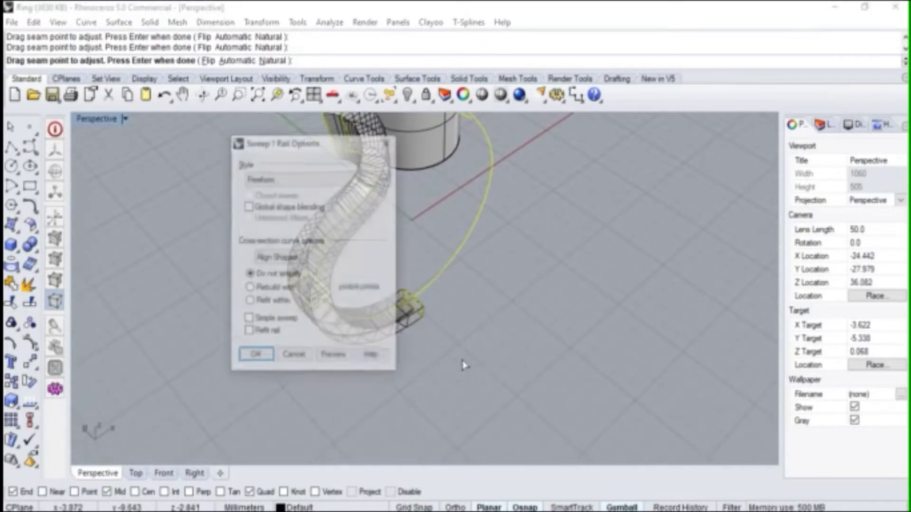
key("Return")
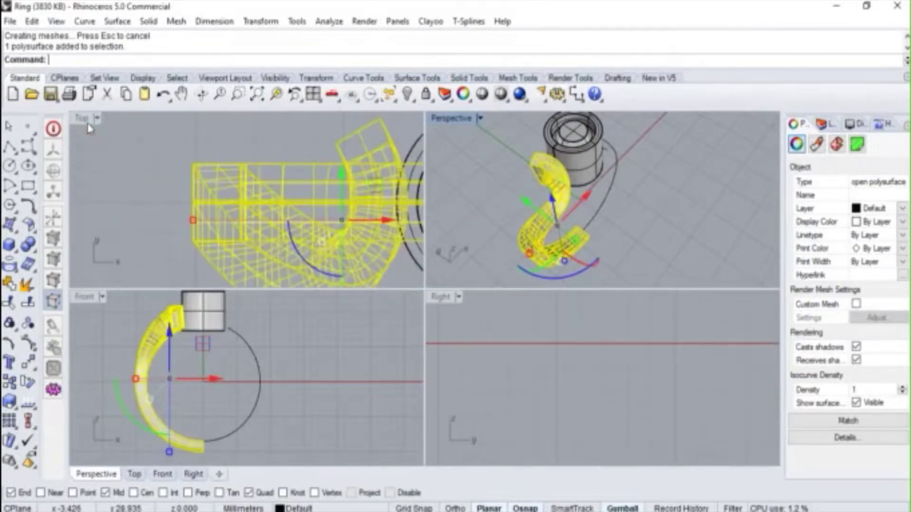
Step: Polar array the swept half band around the origin in the Top view with 2 items over 360 degrees
double_click(91, 118)
scroll(184, 208, "down", 2)
right_click_drag(183, 213, 161, 182)
right_click_drag(258, 200, 244, 214)
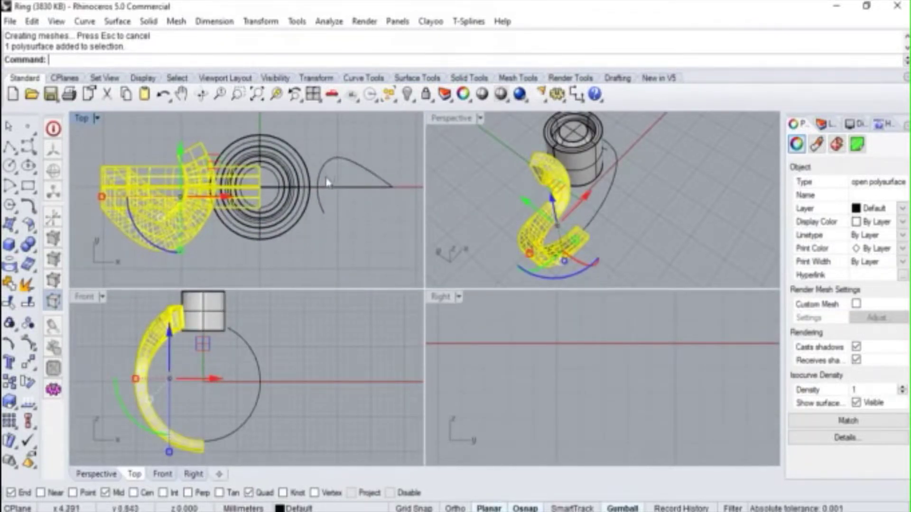
left_click(18, 427)
left_click(47, 428)
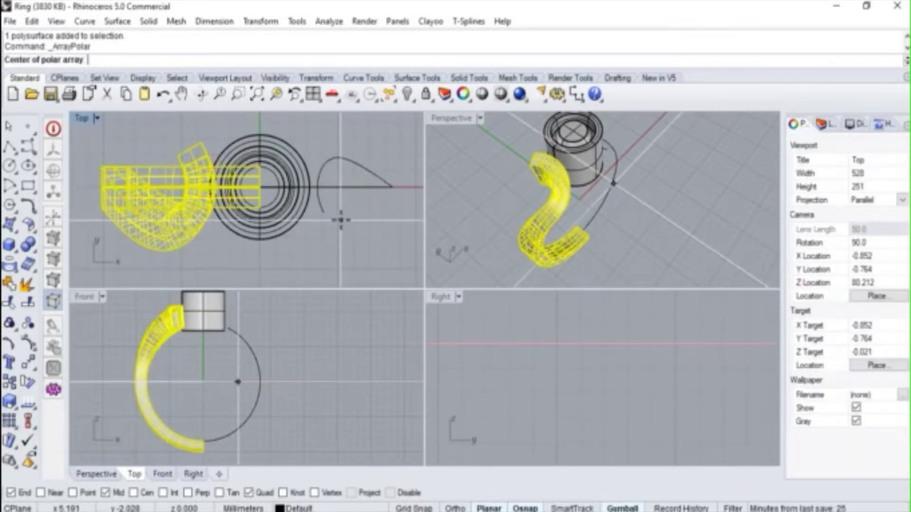
type("0")
key("Return")
key("Return")
key("Return")
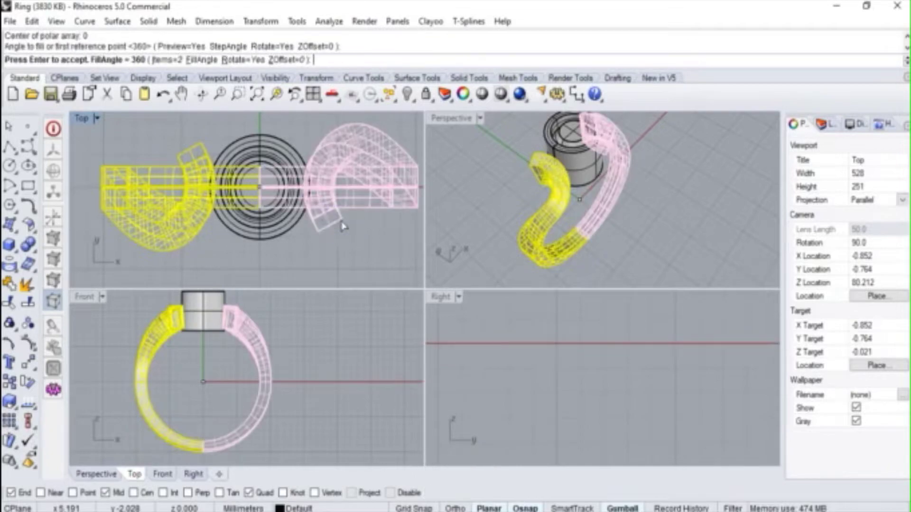
key("Return")
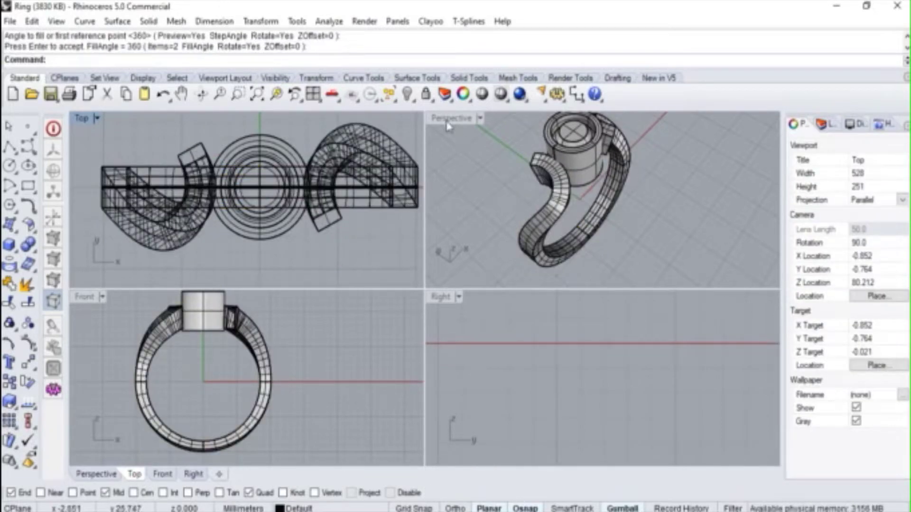
Step: Join the two half bands into one polysurface
double_click(441, 124)
right_click_drag(427, 285, 360, 266)
left_click(317, 244)
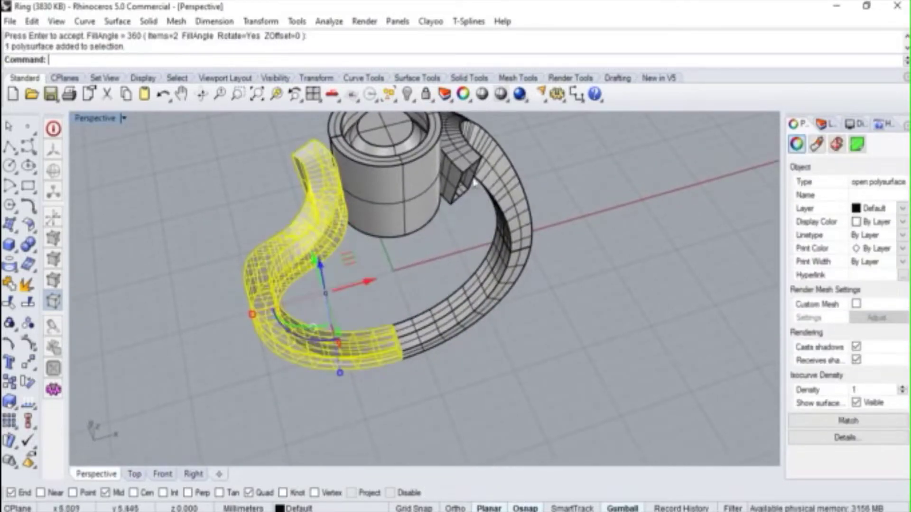
left_click(475, 170, "shift")
left_click(9, 284)
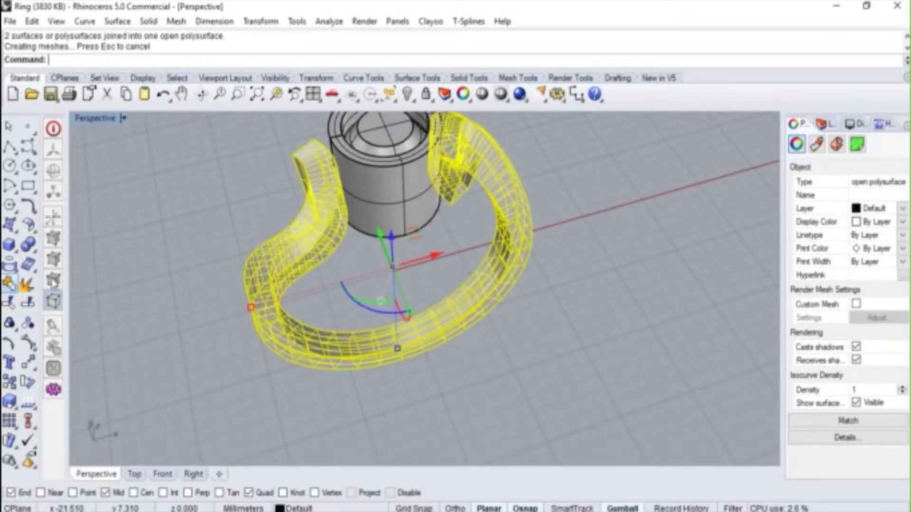
Step: Cap the planar holes at both open ends of the joined band to close it into a solid
left_click(34, 250)
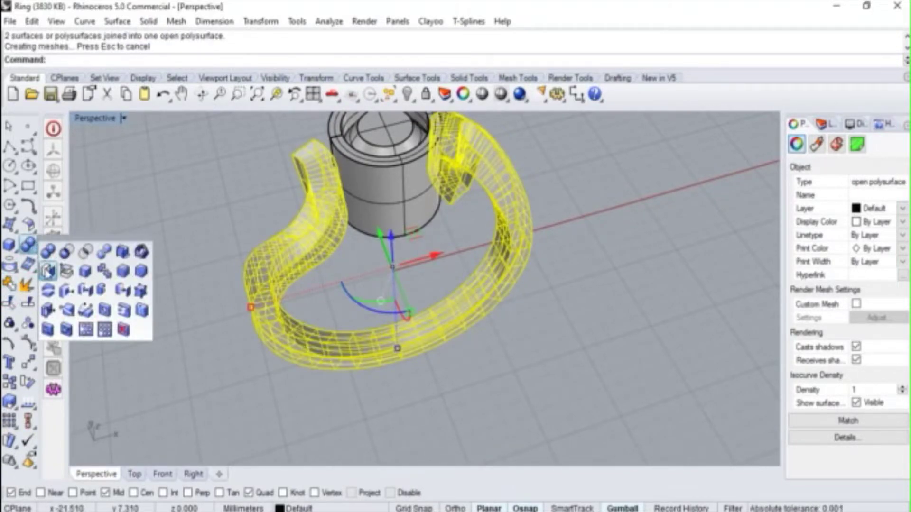
left_click(48, 271)
left_click(583, 184)
right_click_drag(583, 184, 534, 167)
Step: Make the New1 layer current and bring the empty area beside the ring band into the Top view
double_click(100, 121)
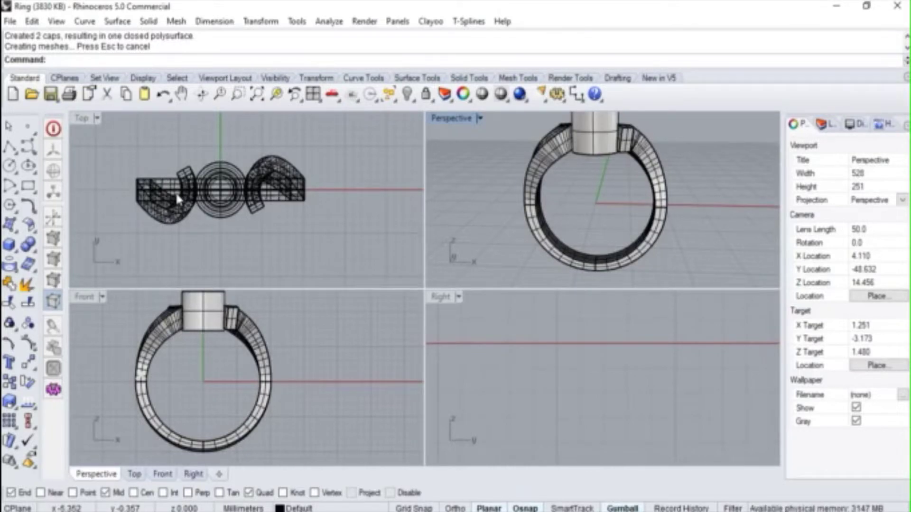
right_click_drag(321, 223, 273, 228)
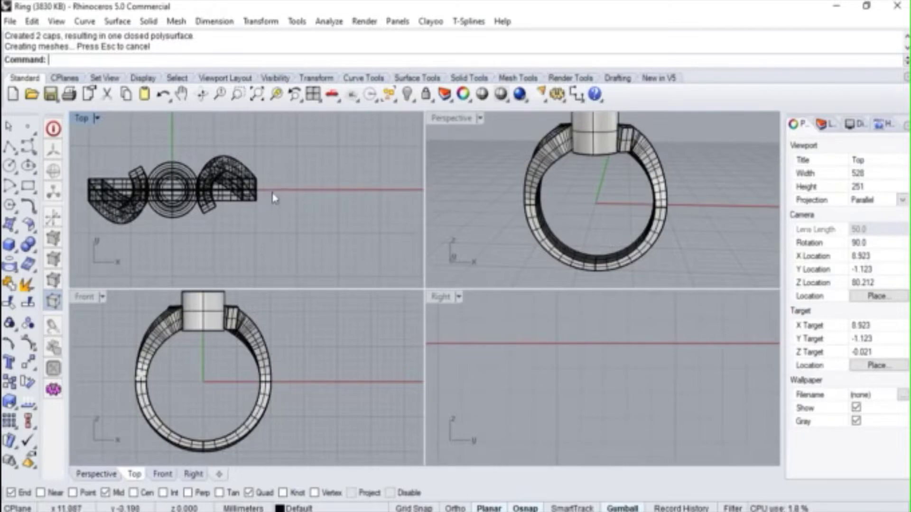
scroll(201, 189, "up", 2)
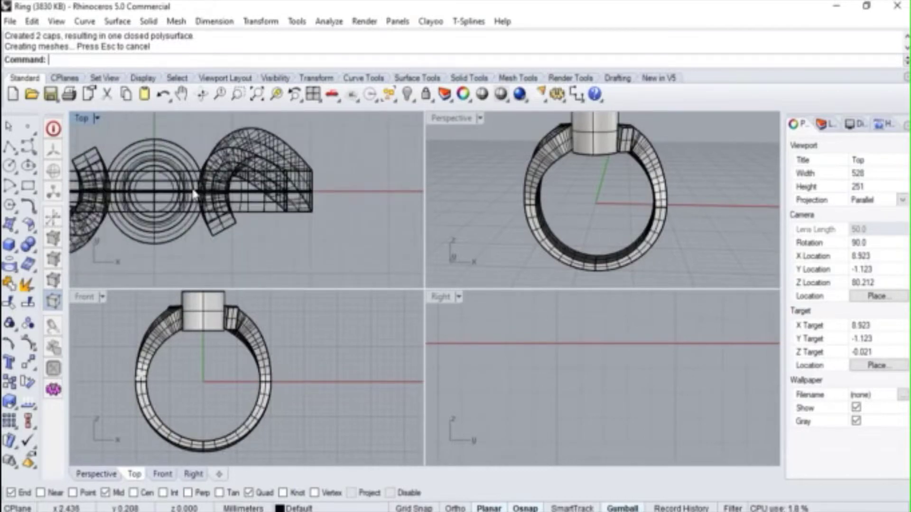
right_click_drag(335, 167, 169, 178)
double_click(83, 122)
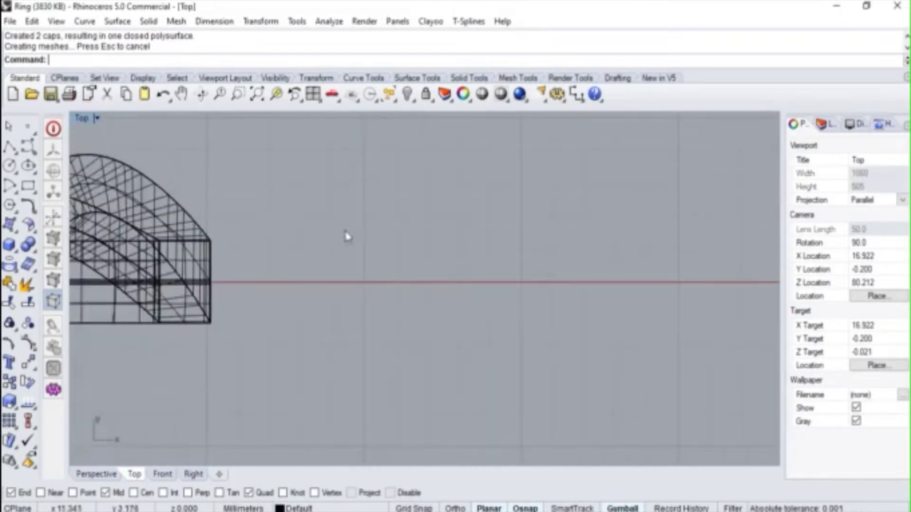
right_click_drag(348, 236, 271, 214)
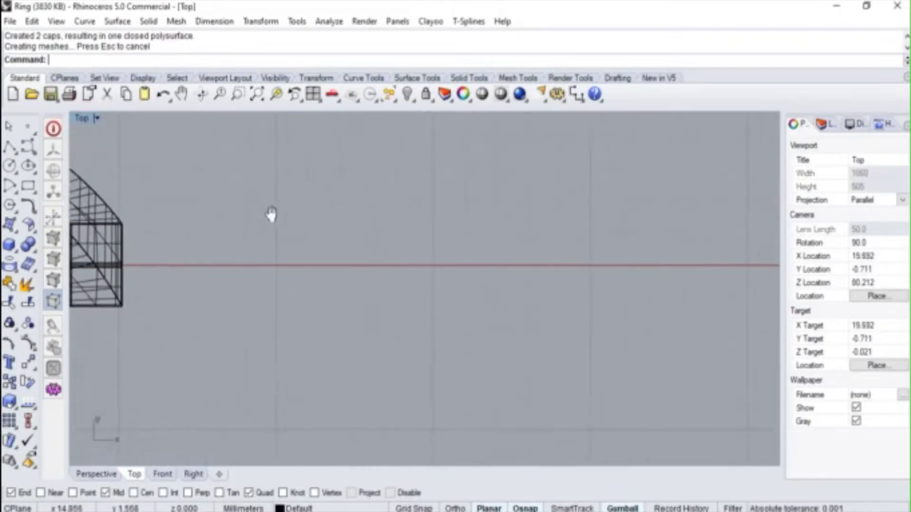
left_click(824, 126)
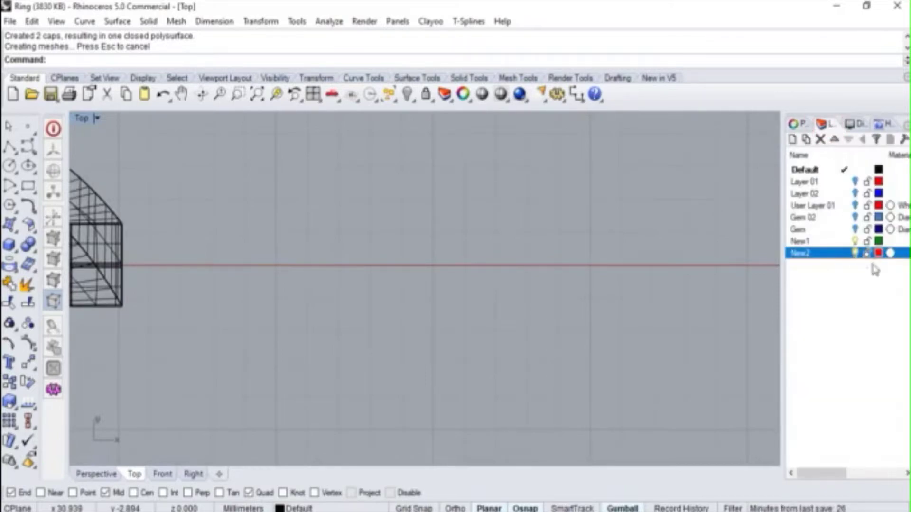
left_click(847, 242)
left_click(352, 234)
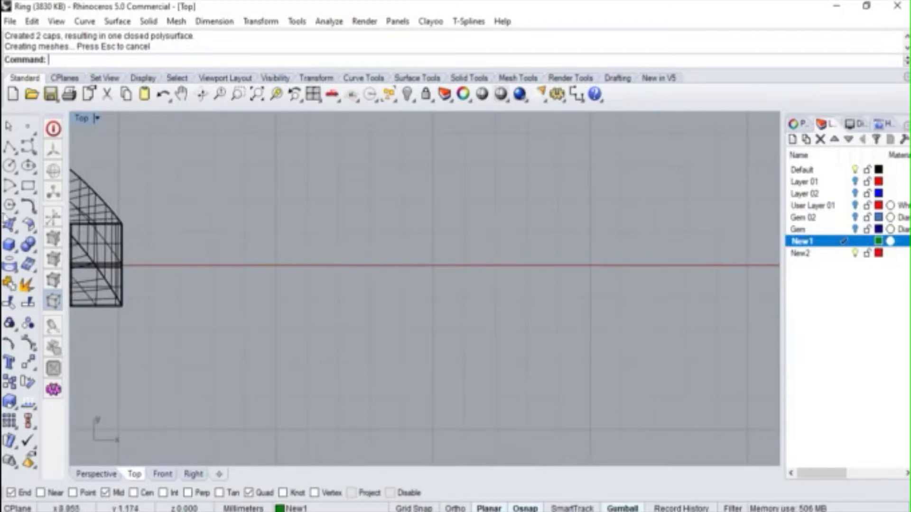
Step: Draw a circle of 1.5 mm diameter centred on the X axis beside the ring in the Top view
left_click(10, 165)
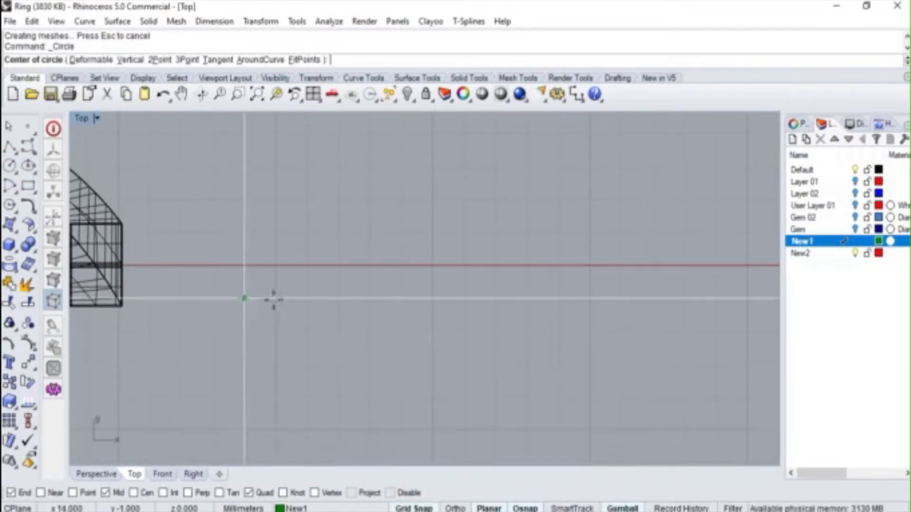
left_click(307, 265)
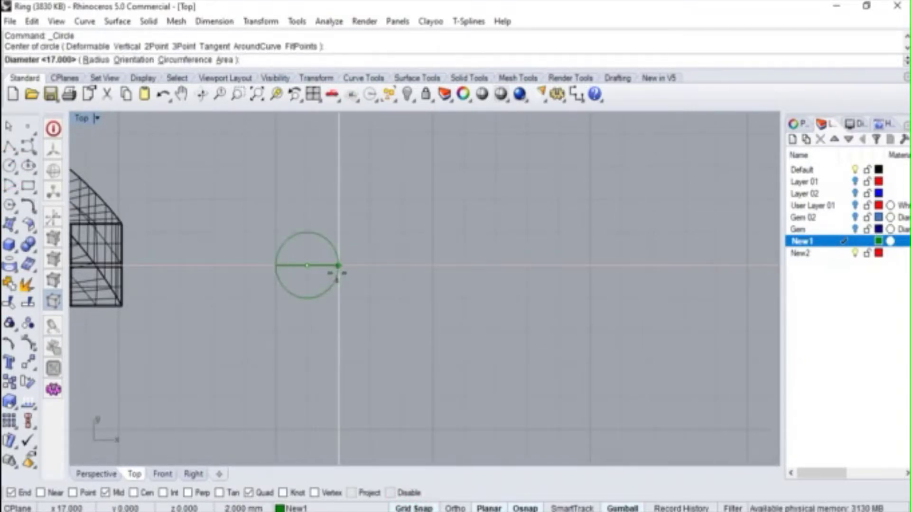
type("1.5")
key("Return")
scroll(341, 278, "up", 3)
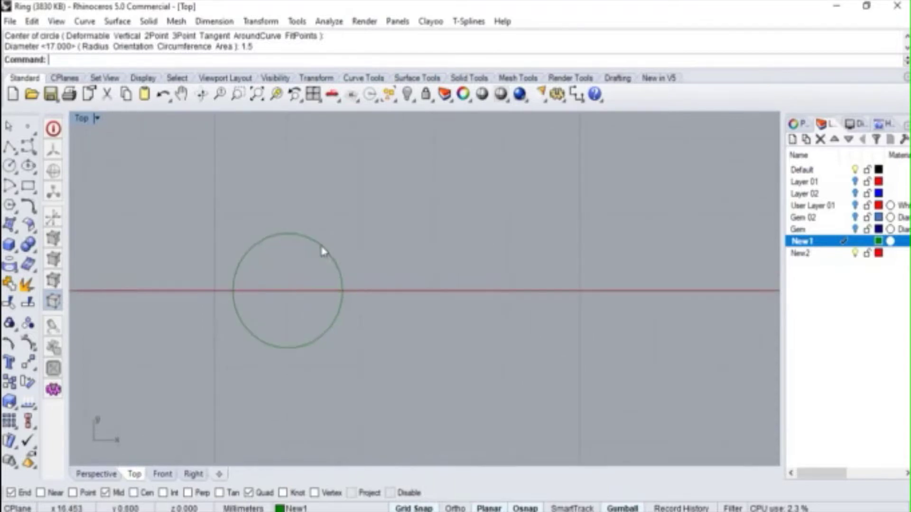
Step: Offset the 1.5 mm circle inward by about 0.3 mm through a picked point to get a smaller concentric circle
left_click(322, 251)
left_click(34, 211)
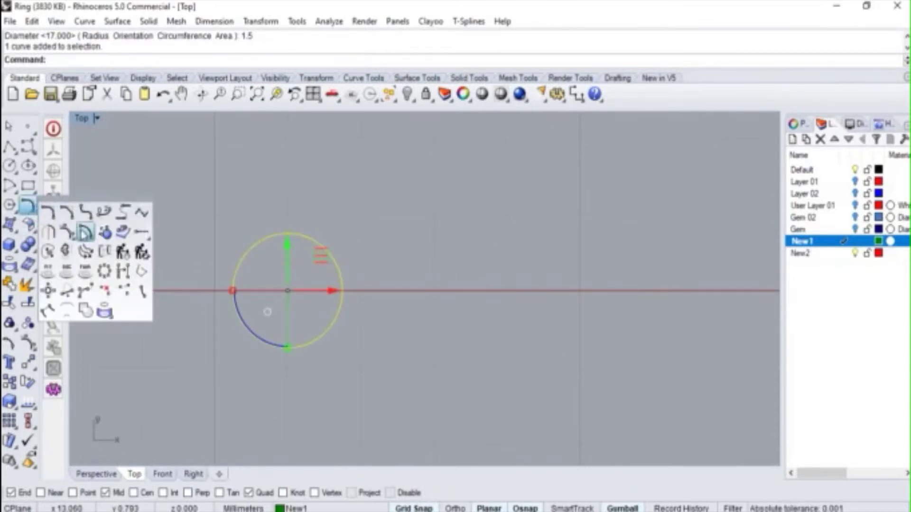
left_click(48, 232)
scroll(279, 261, "up", 2)
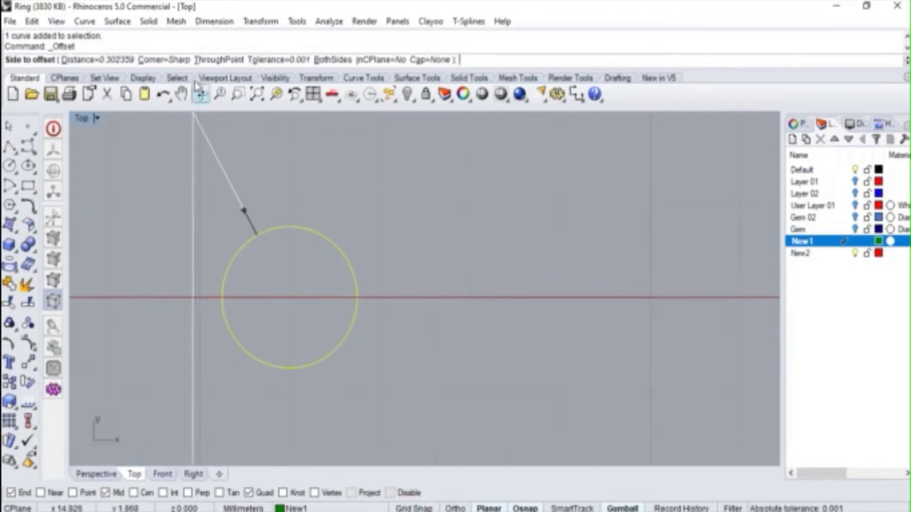
left_click(216, 61)
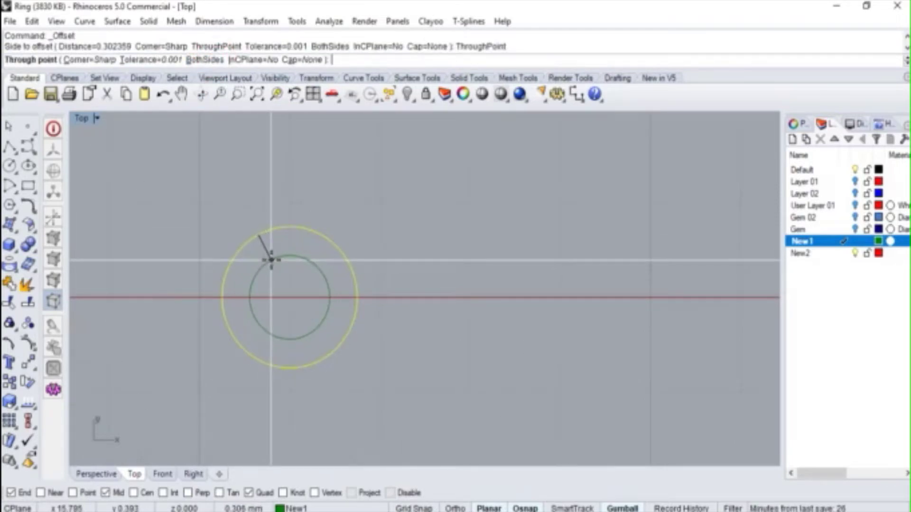
left_click(265, 259)
key("Escape")
Step: Place a point object at the shared centre of the two circles using the Cen object snap
left_click(28, 127)
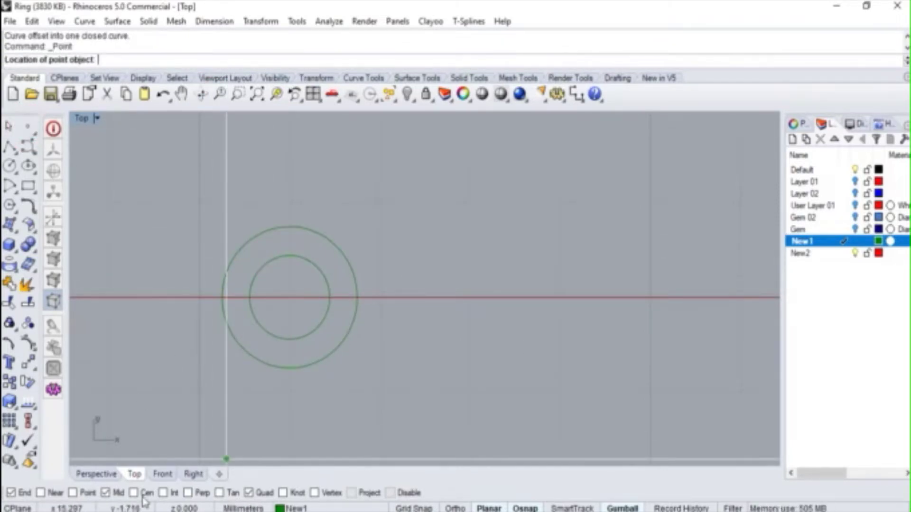
left_click(146, 495)
left_click(272, 362)
scroll(455, 308, "down", 2)
scroll(366, 299, "down", 3)
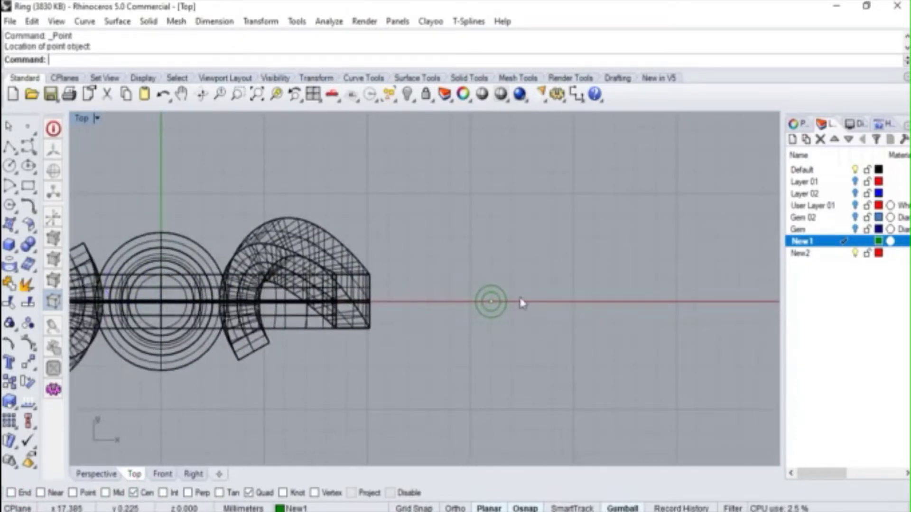
scroll(520, 303, "up", 3)
Step: Raise the smaller inner circle vertically above the larger one in the Front view as the gem's table outline
double_click(84, 120)
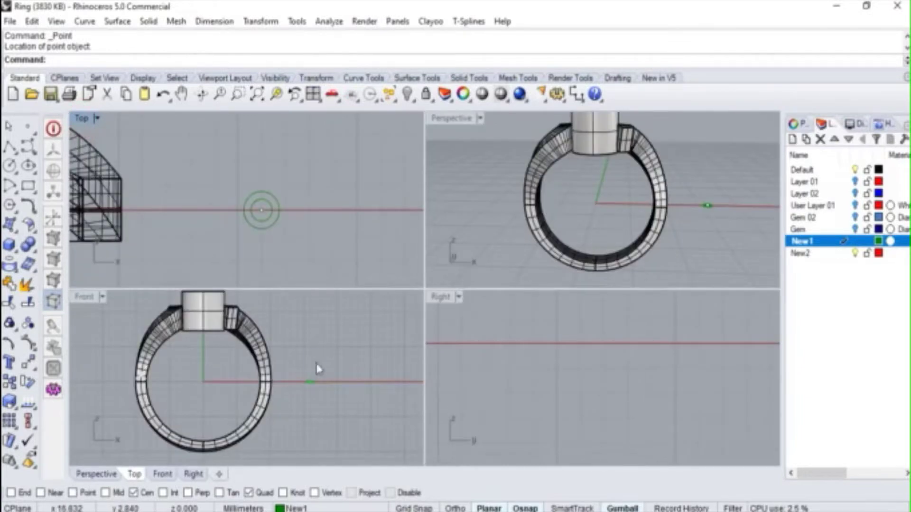
scroll(317, 369, "up", 5)
left_click(263, 227)
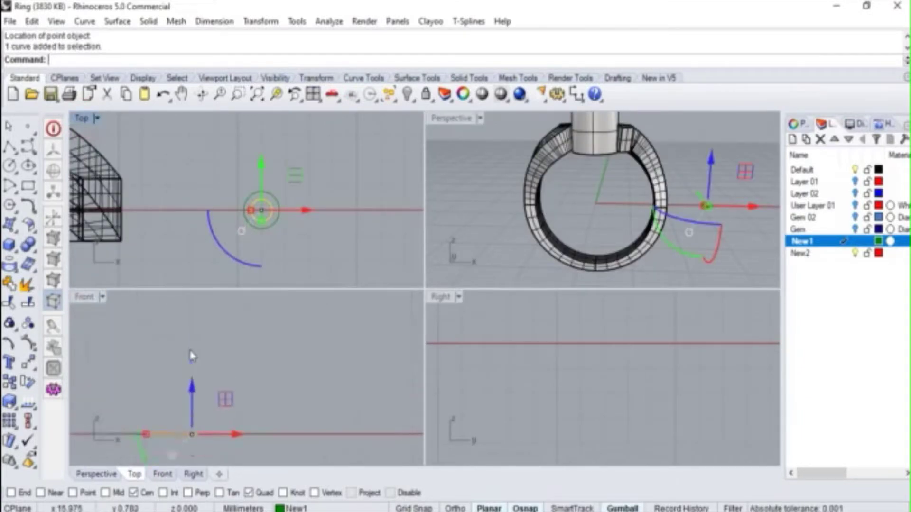
left_click_drag(212, 366, 209, 332)
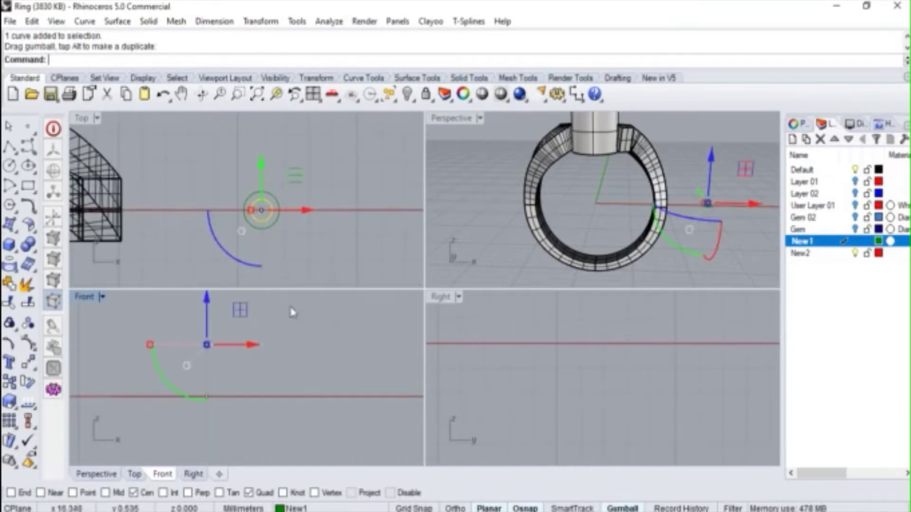
left_click(328, 250)
Step: Lower the centre point straight down below the larger circle in the Front view as the gem's bottom tip
scroll(707, 209, "up", 8)
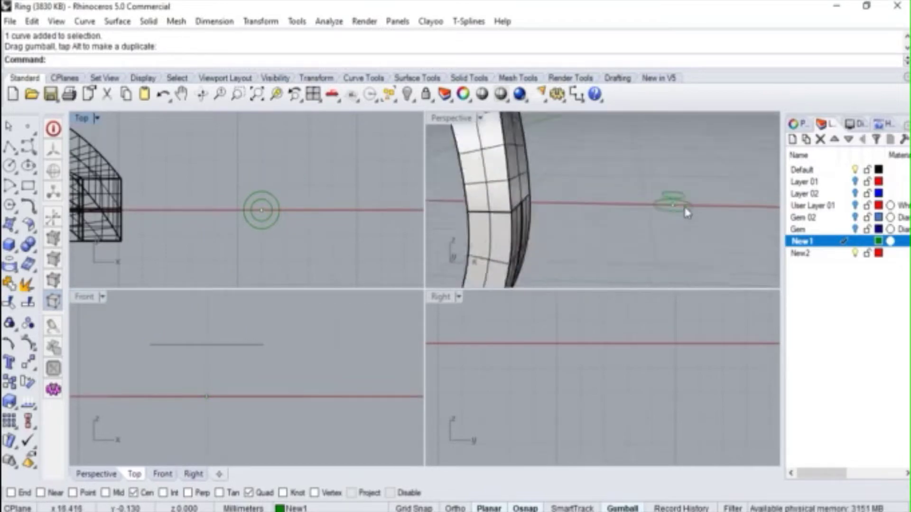
left_click(666, 208)
right_click_drag(269, 389, 226, 316)
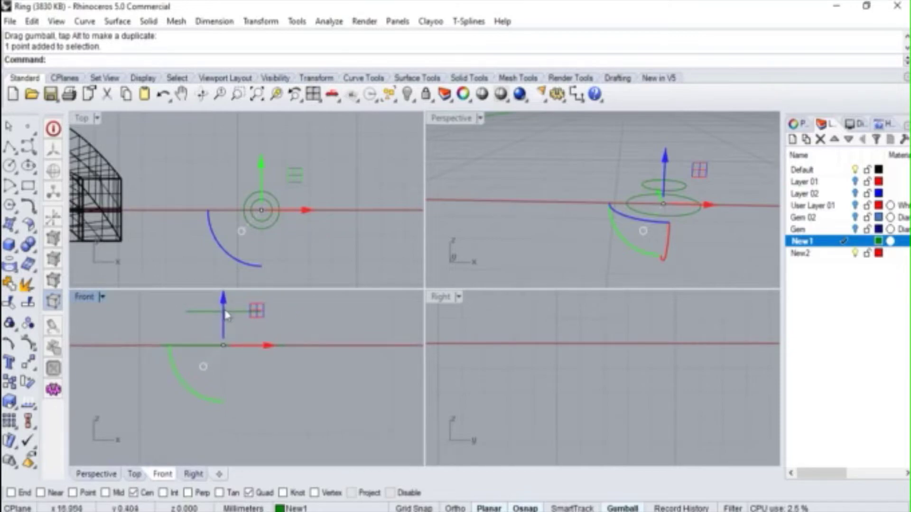
left_click_drag(225, 304, 254, 375)
key("Escape")
Step: Loft the small circle, the large circle and the bottom point into a gem body with straight sections
double_click(444, 125)
right_click_drag(389, 189, 400, 256)
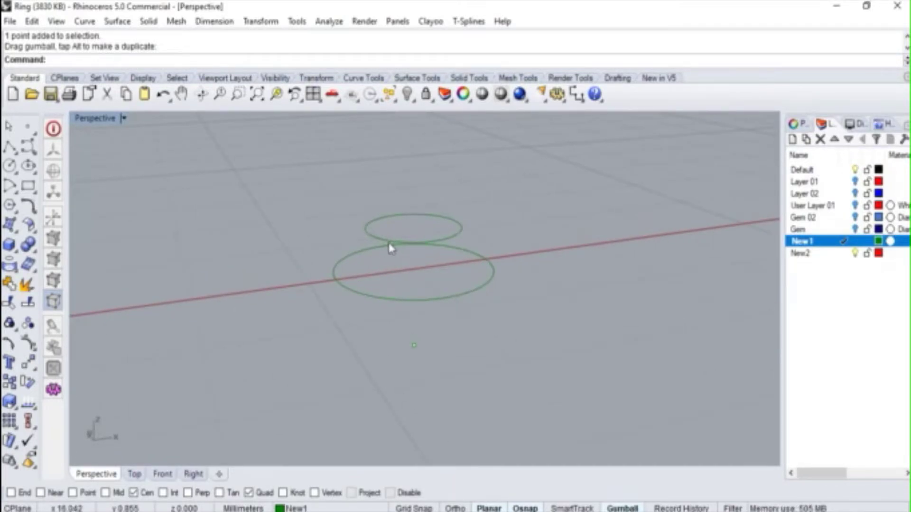
left_click(372, 242)
left_click(376, 298, "shift")
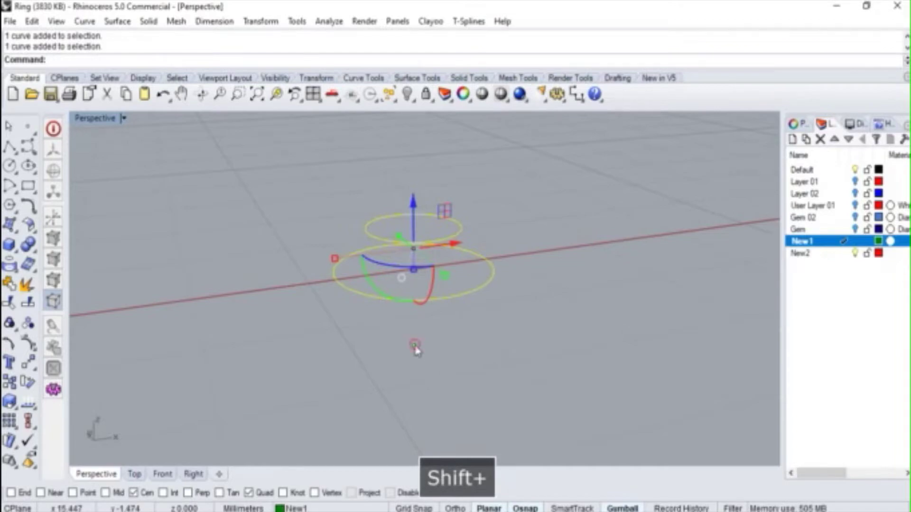
left_click(414, 350, "shift")
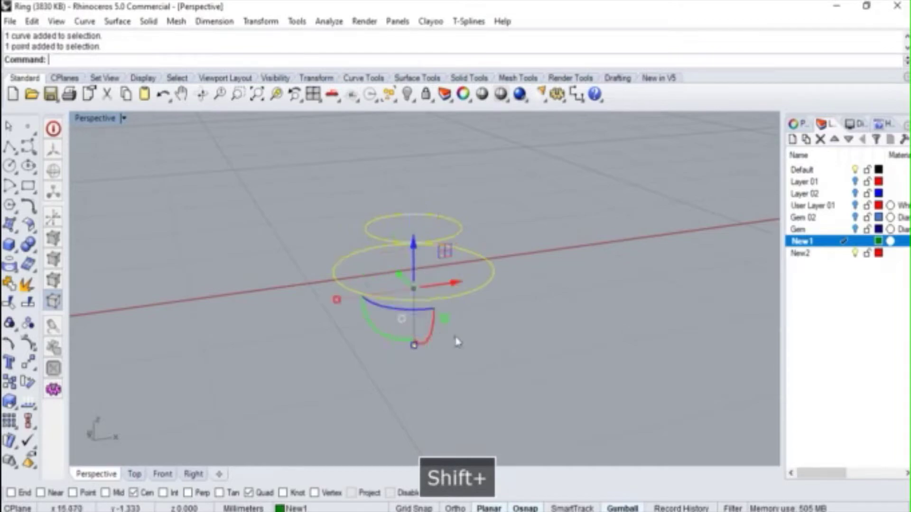
left_click(17, 237)
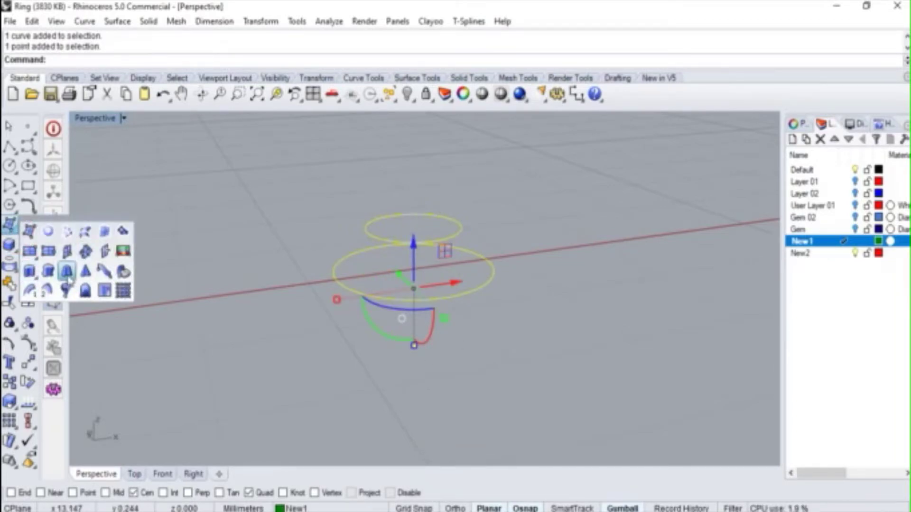
left_click(84, 237)
key("Return")
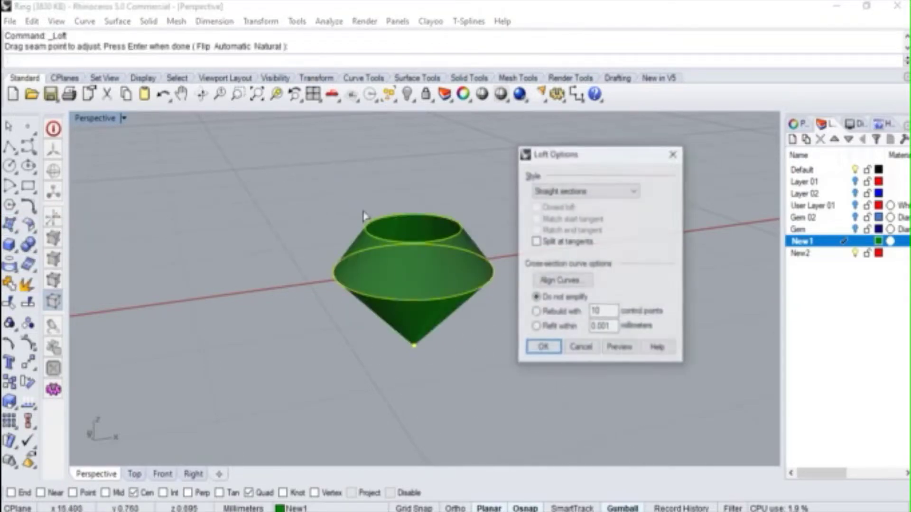
left_click(539, 346)
Step: Cap the open top of the lofted gem to close it into a solid
left_click(424, 278)
left_click(33, 249)
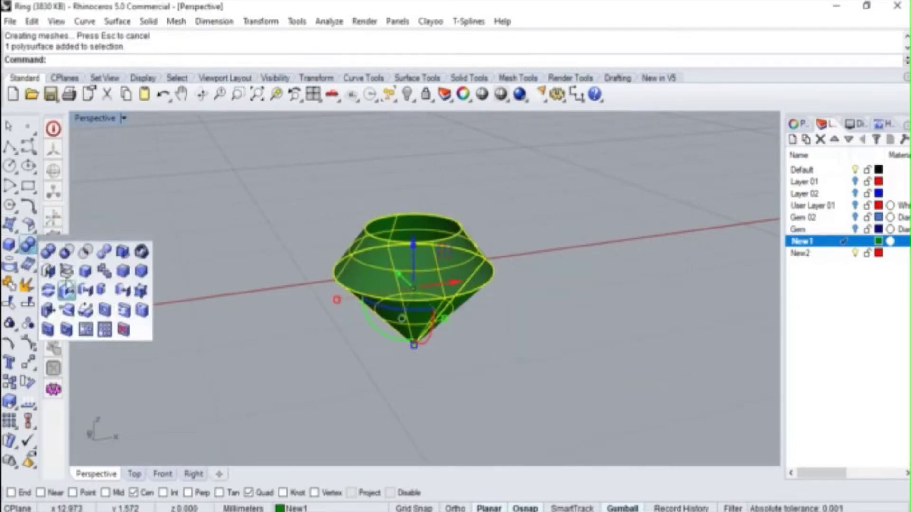
left_click(49, 272)
right_click_drag(311, 216, 350, 204)
scroll(382, 277, "up", 3)
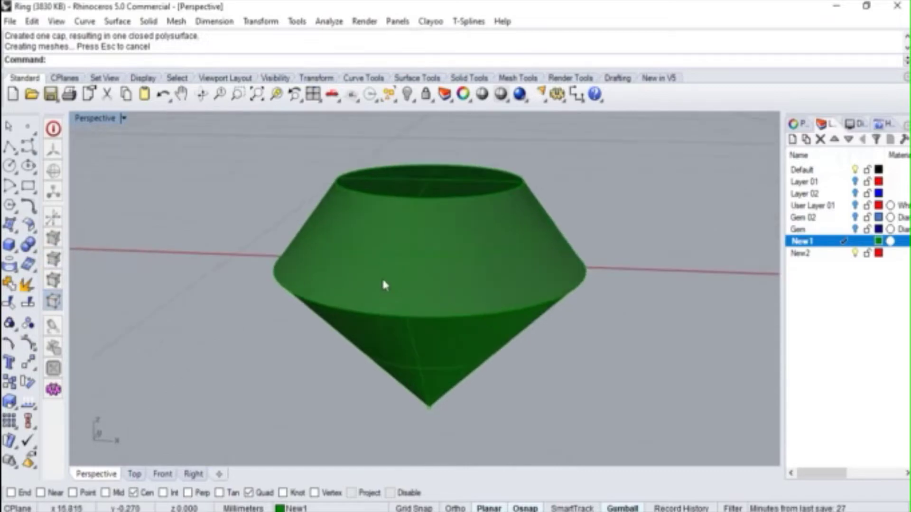
Step: Duplicate the gem's large girdle circle straight up above the gem in the Front view
left_click(384, 319)
left_click(429, 350)
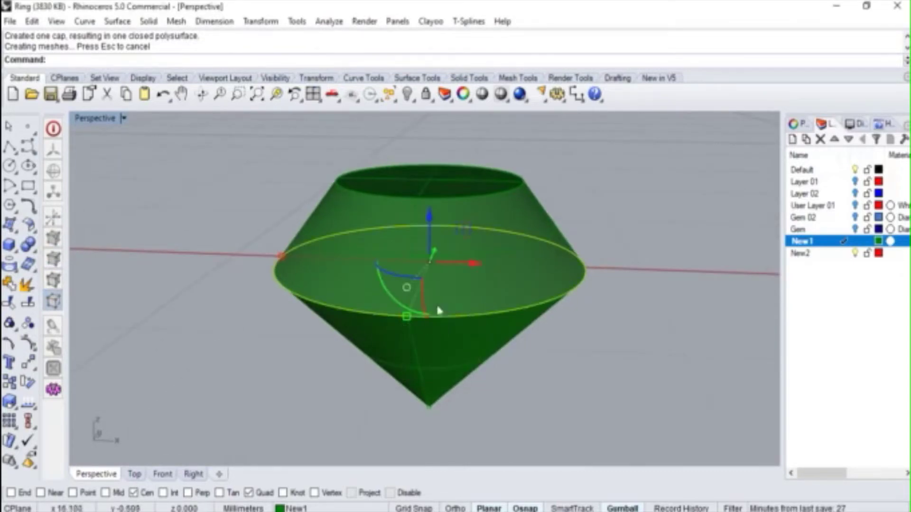
double_click(112, 123)
right_click_drag(249, 323, 202, 413)
key("alt")
left_click_drag(208, 403, 214, 295)
left_click(323, 373)
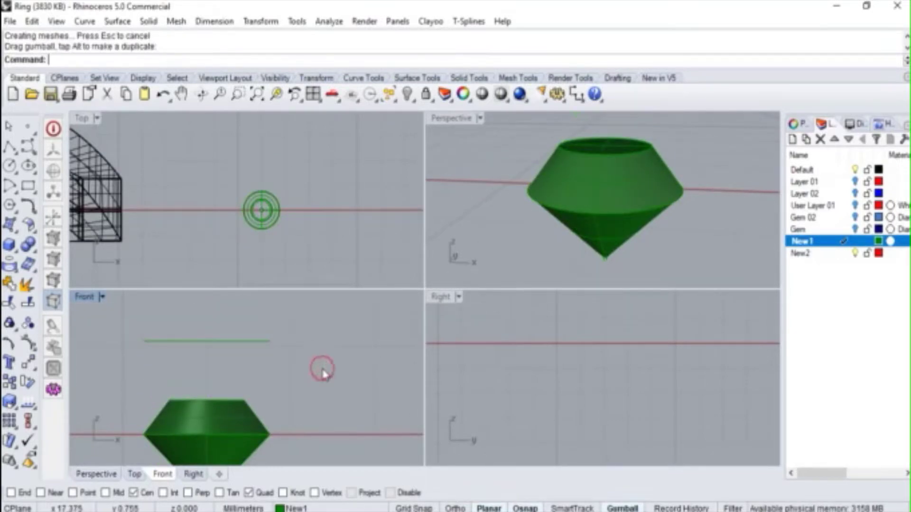
Step: Loft the raised circle copy, the girdle circle and the bottom point into a cutter body with straight sections
double_click(448, 118)
scroll(366, 294, "down", 3)
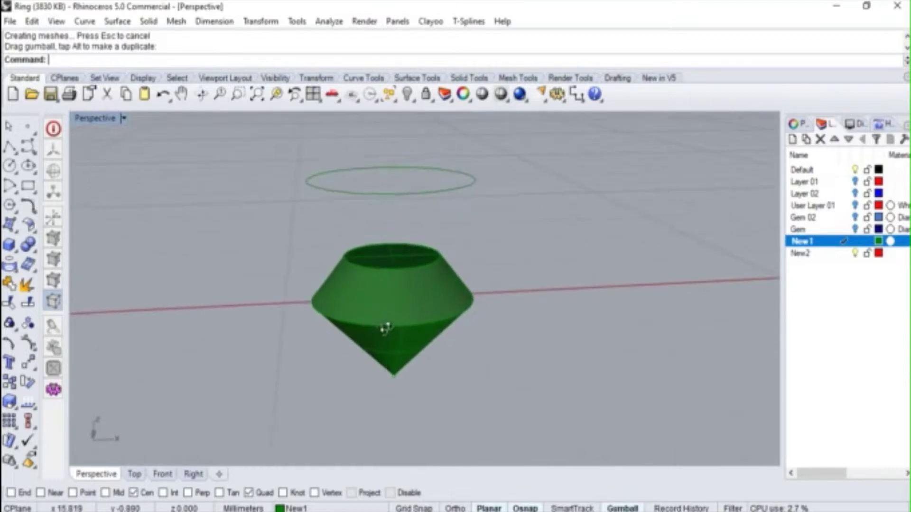
left_click(408, 192)
left_click(449, 349, "shift")
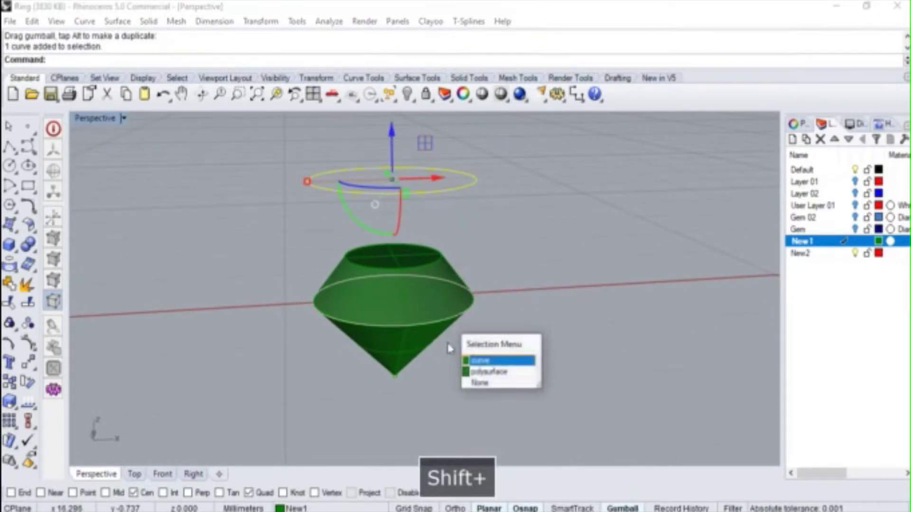
left_click(480, 361)
left_click(394, 377, "shift")
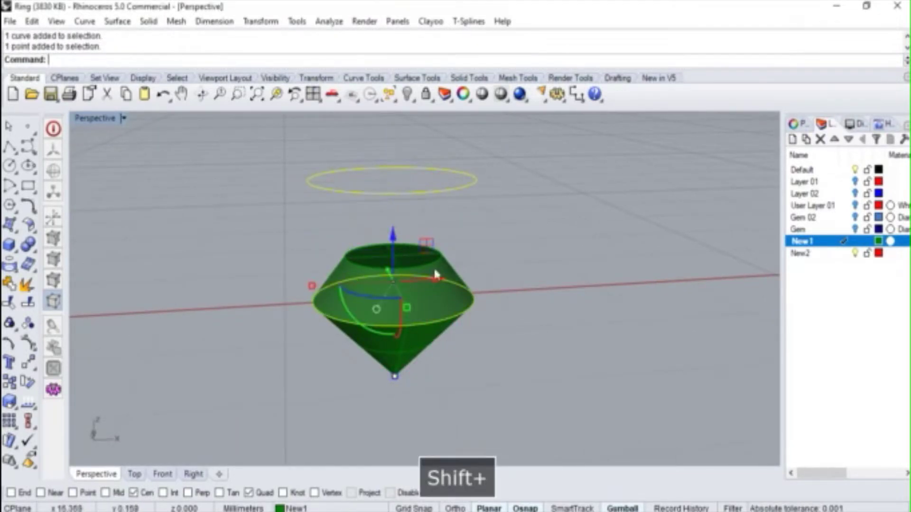
left_click(17, 232)
left_click(86, 233)
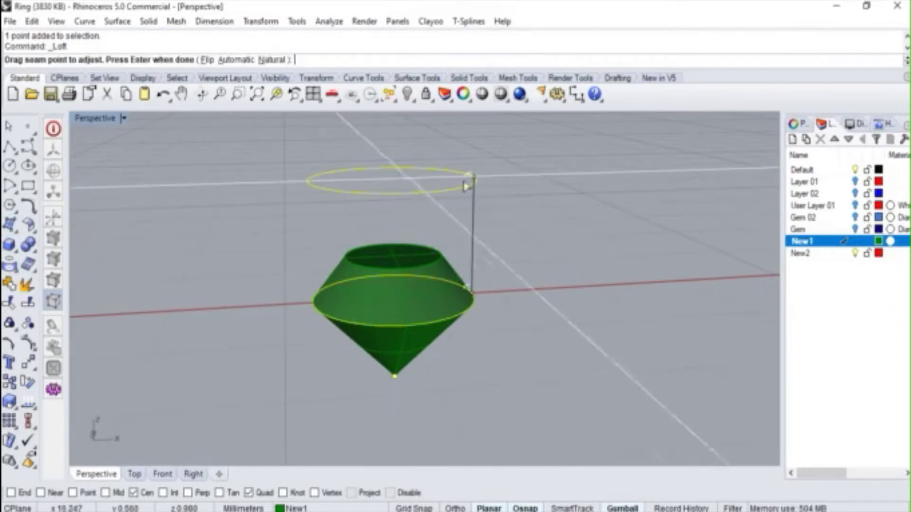
key("Return")
left_click(539, 346)
Step: Cap the open top of the cutter body to close it into a solid
left_click(433, 229)
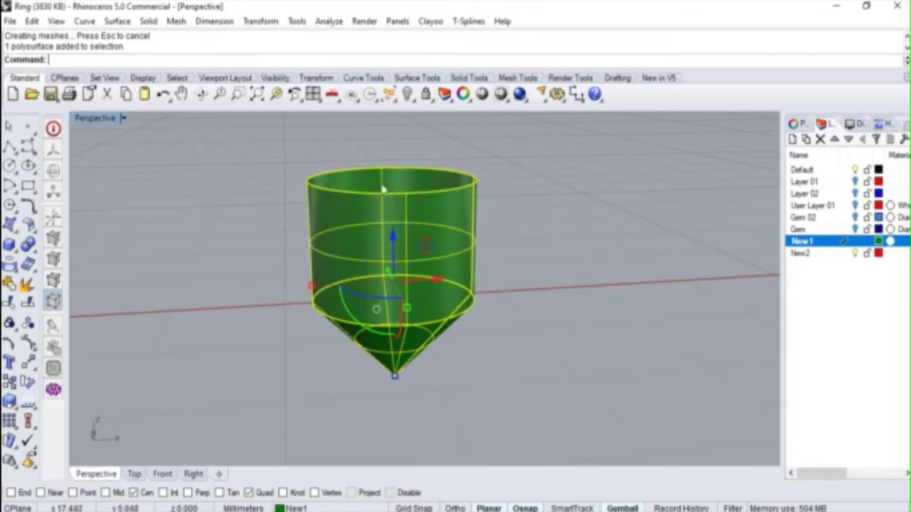
left_click(33, 250)
left_click(48, 271)
left_click(203, 152)
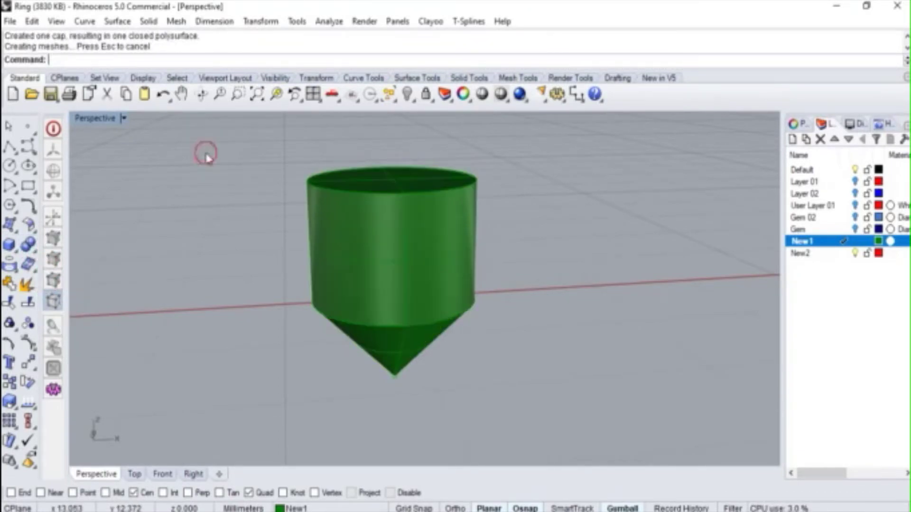
Step: Start a solid cylinder centred on the cutter body's top face, with a radius slightly larger than the gem's small top circle
double_click(112, 118)
scroll(258, 217, "up", 8)
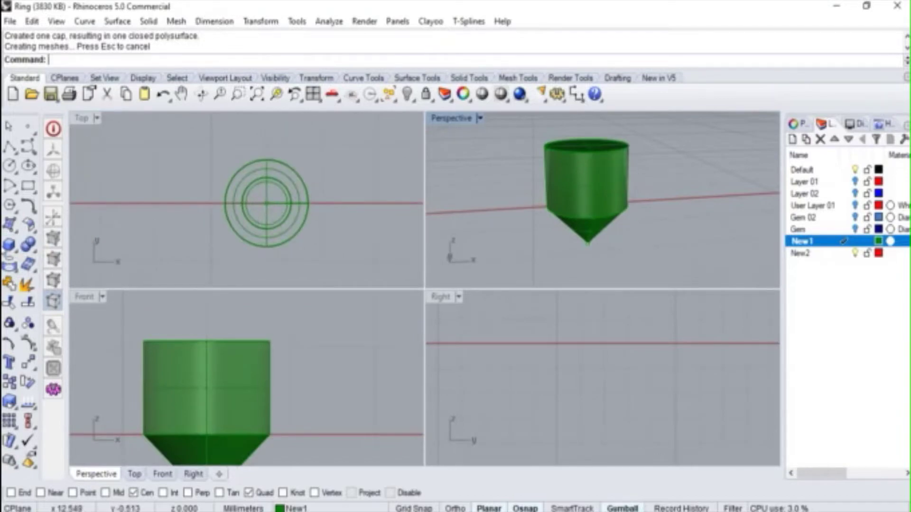
left_click(9, 251)
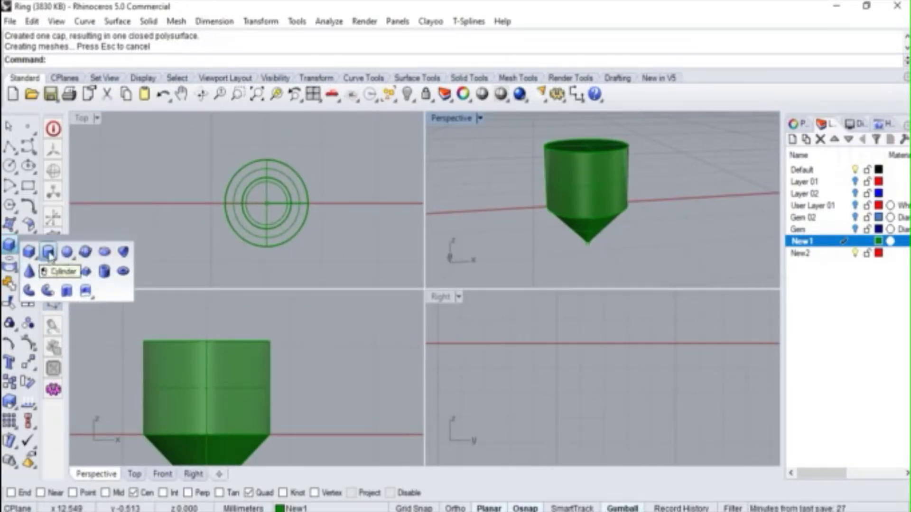
left_click(49, 253)
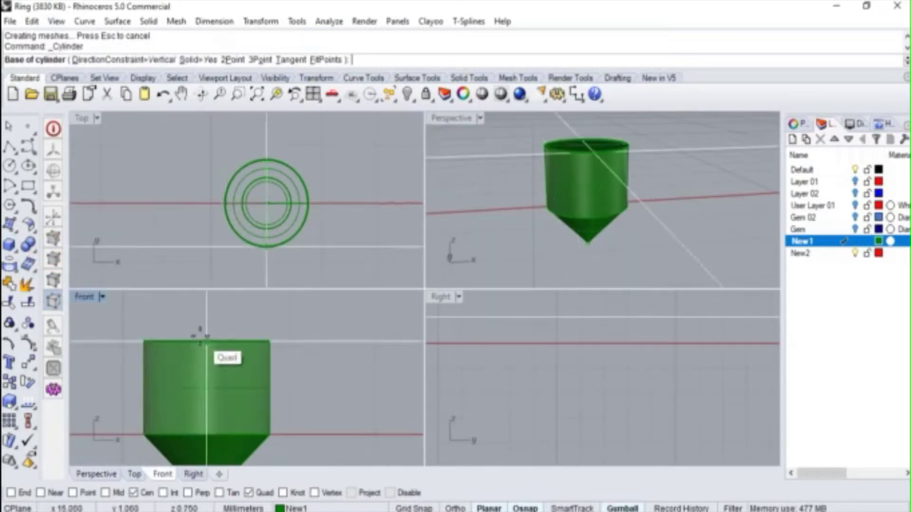
right_click_drag(603, 147, 603, 192)
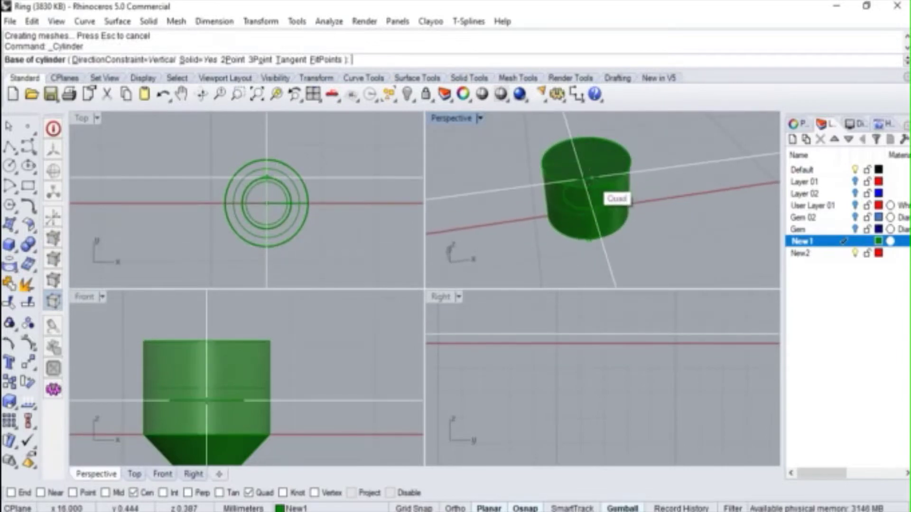
left_click(579, 194)
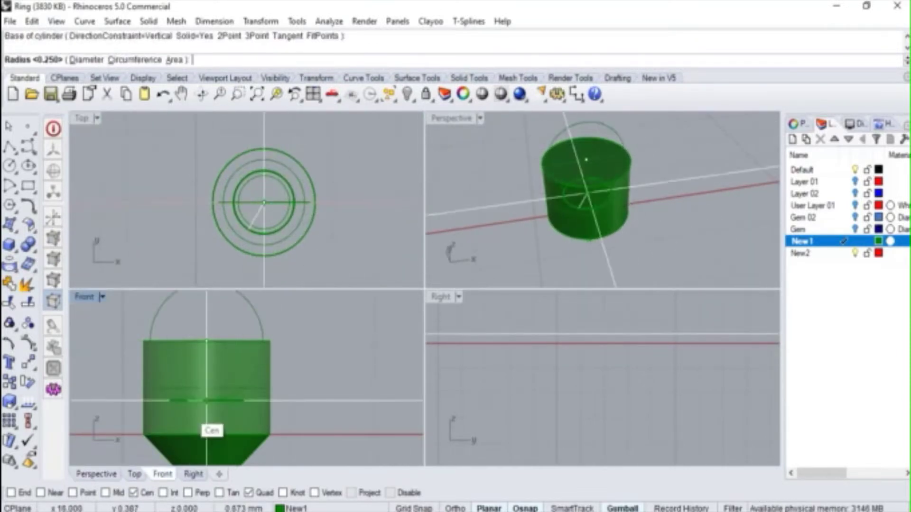
left_click(154, 494)
scroll(271, 238, "up", 2)
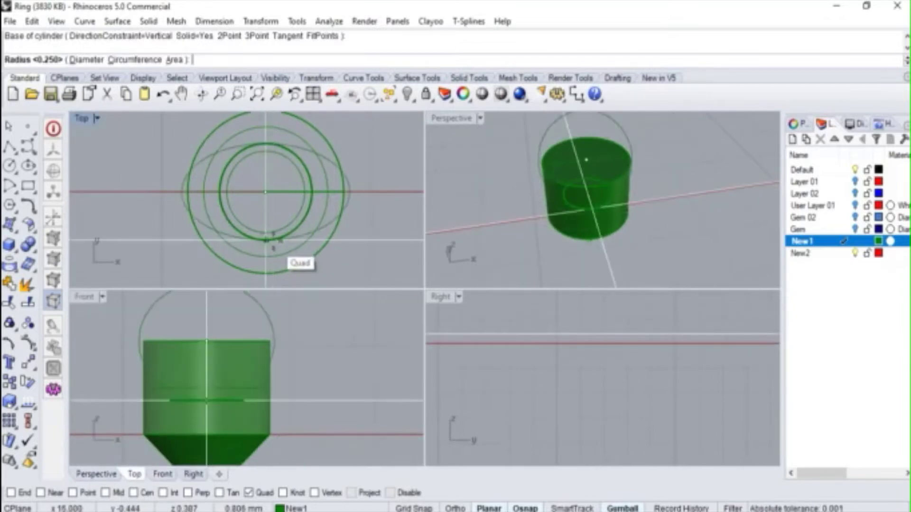
left_click(234, 230)
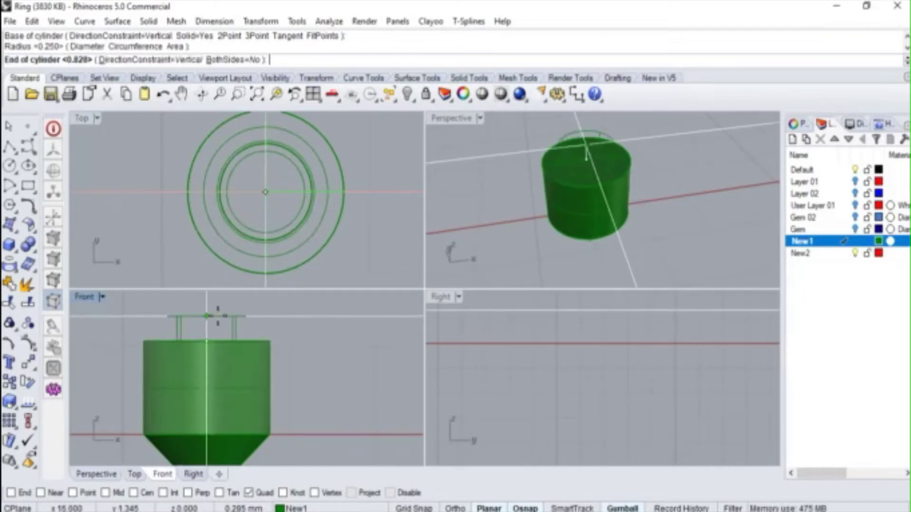
Step: Extend the cylinder about 2.9 mm straight down in the Front view, past the gem's pointed tip
scroll(203, 416, "down", 3)
scroll(209, 416, "up", 3)
scroll(218, 389, "down", 2)
scroll(218, 389, "down", 3)
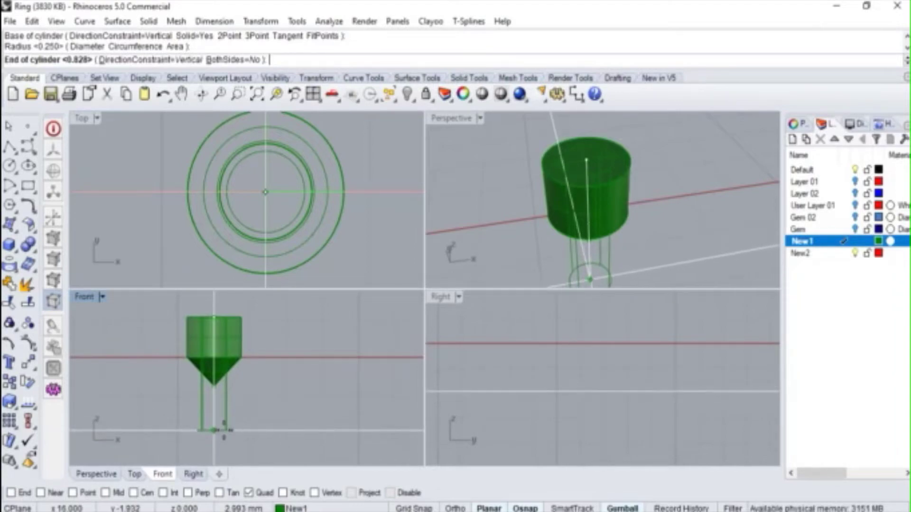
scroll(224, 430, "up", 2)
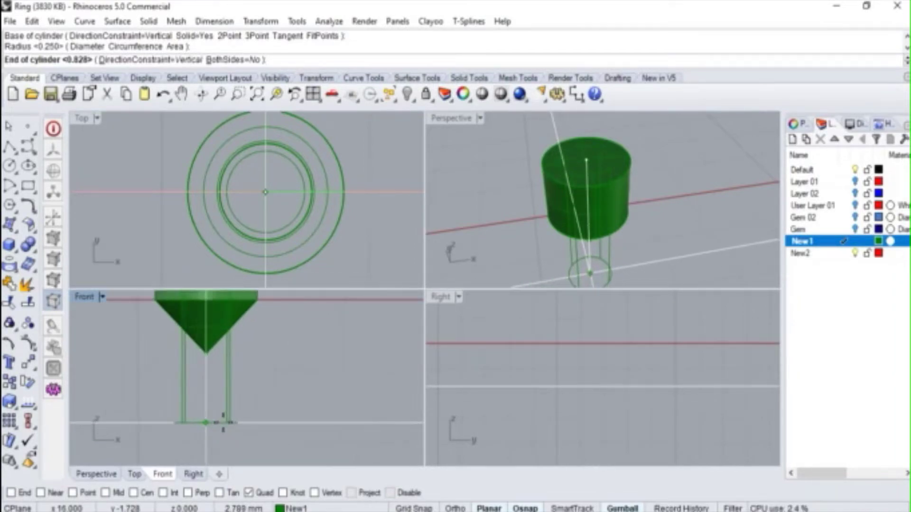
scroll(218, 427, "down", 2)
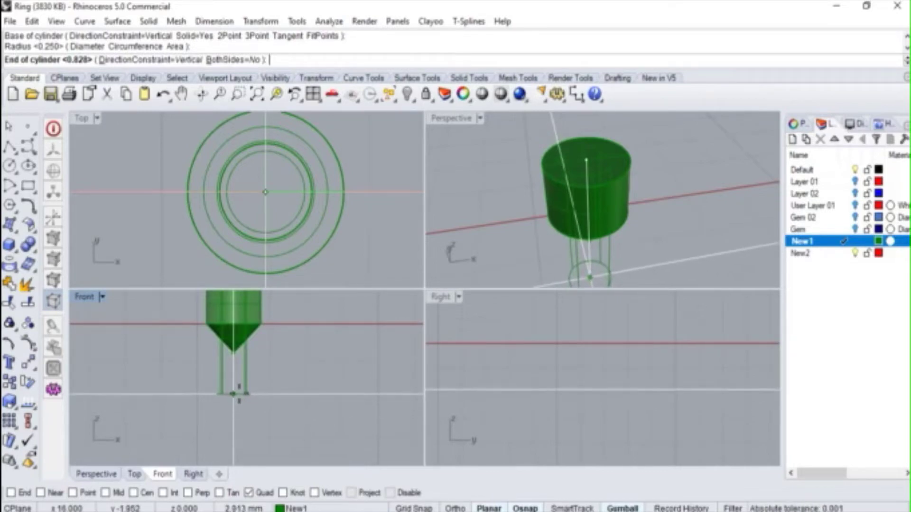
left_click(239, 394)
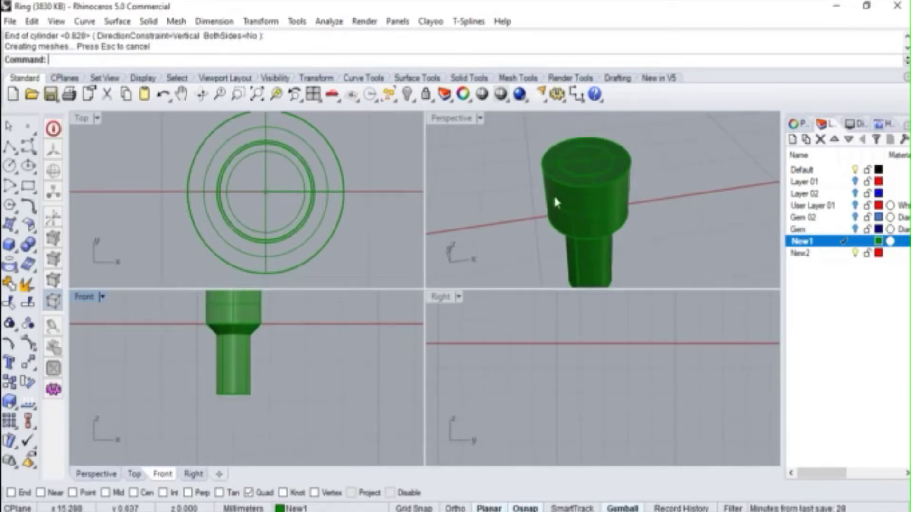
Step: Group the cutter body and the cylinder together
left_click(570, 192)
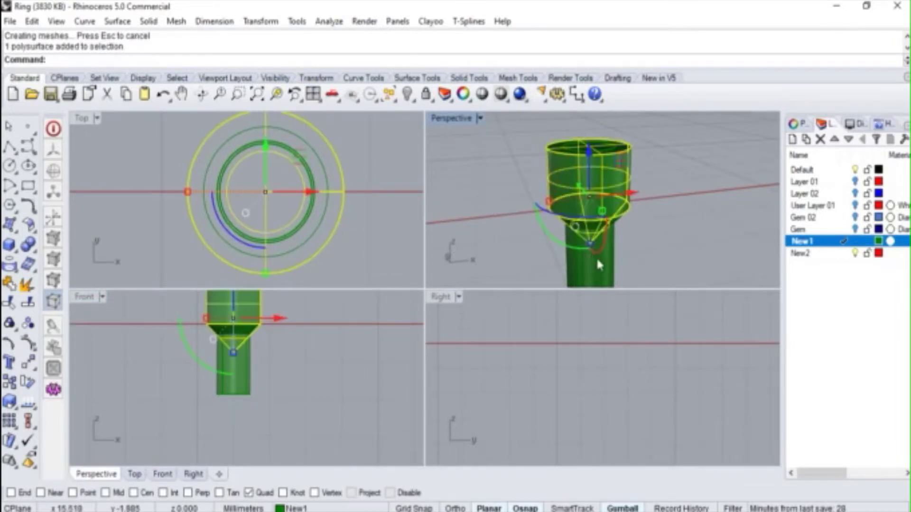
left_click(598, 266, "shift")
left_click(9, 323)
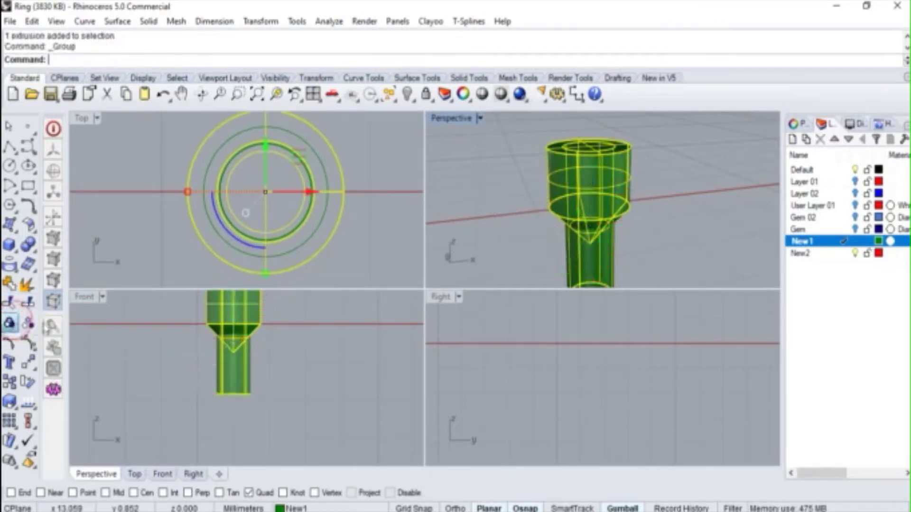
left_click_drag(503, 158, 656, 253)
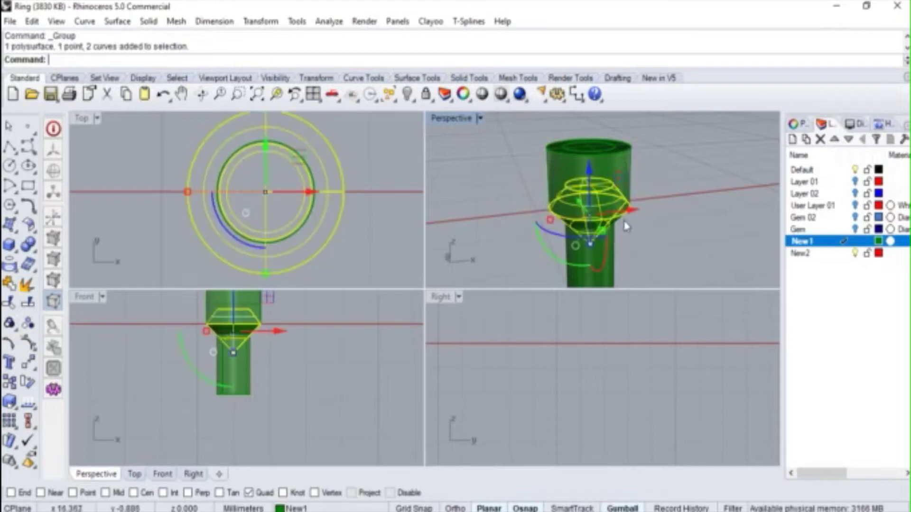
key("Escape")
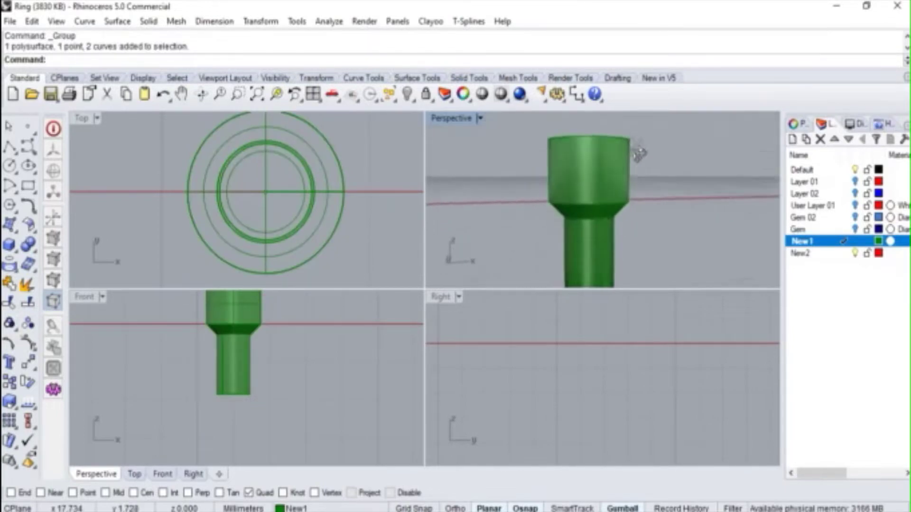
Step: Set the Front view to Wireframe and move the point at the gem's tip straight up to about girdle level
left_click(101, 298)
left_click(149, 71)
scroll(235, 340, "up", 3)
double_click(86, 299)
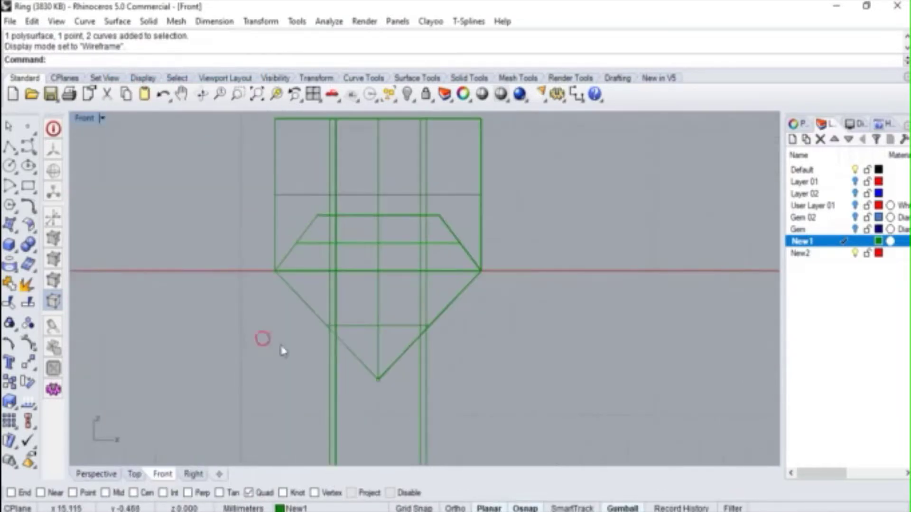
left_click(377, 380)
right_click_drag(389, 351, 360, 419)
left_click_drag(356, 411, 368, 295)
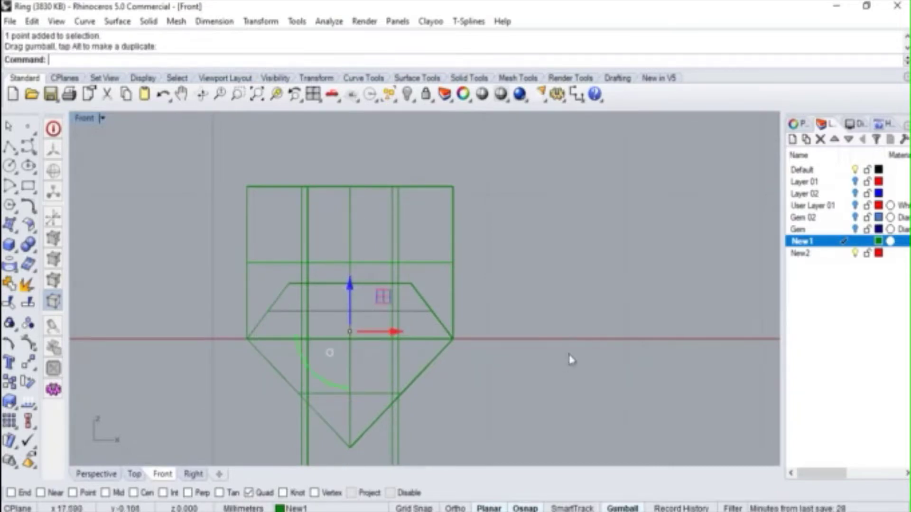
Step: Add the cutter body and cylinder to the selected point and group them
scroll(374, 273, "down", 3)
left_click(419, 262, "shift")
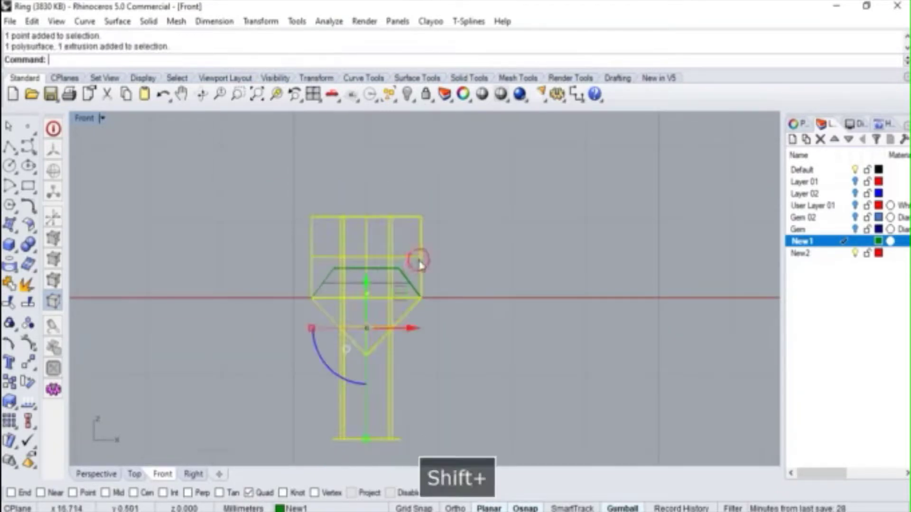
left_click(10, 303)
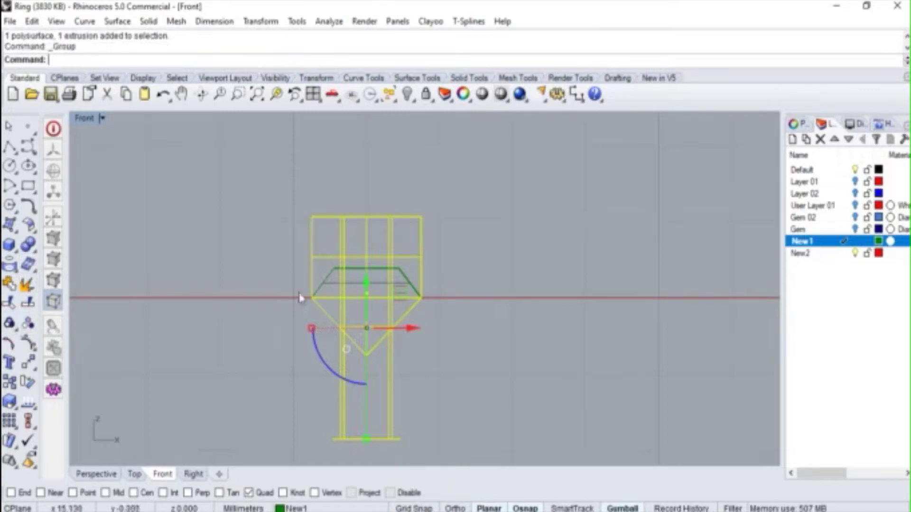
left_click(277, 258)
Step: Duplicate the grouped gem and cutter in the Front view onto the ring's left shoulder beside the bezel
scroll(277, 258, "down", 4)
double_click(90, 123)
scroll(294, 171, "down", 4)
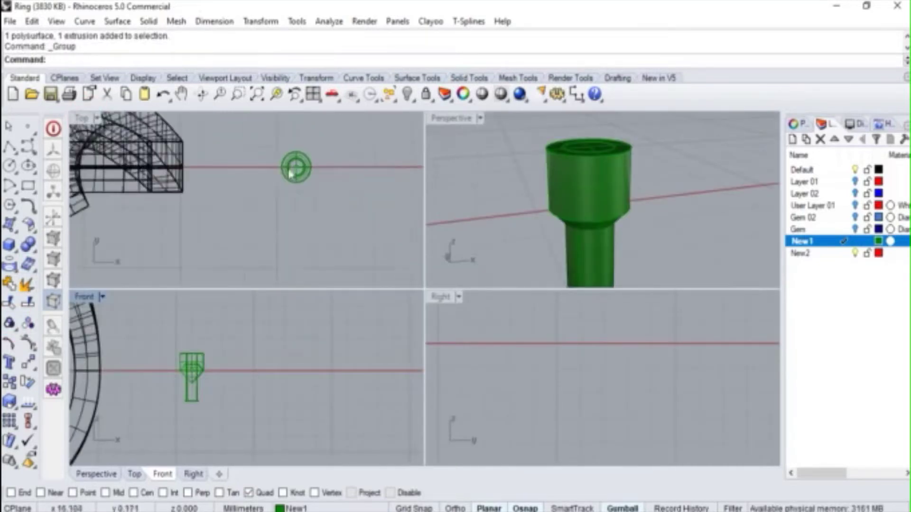
left_click(290, 180)
scroll(311, 237, "down", 3)
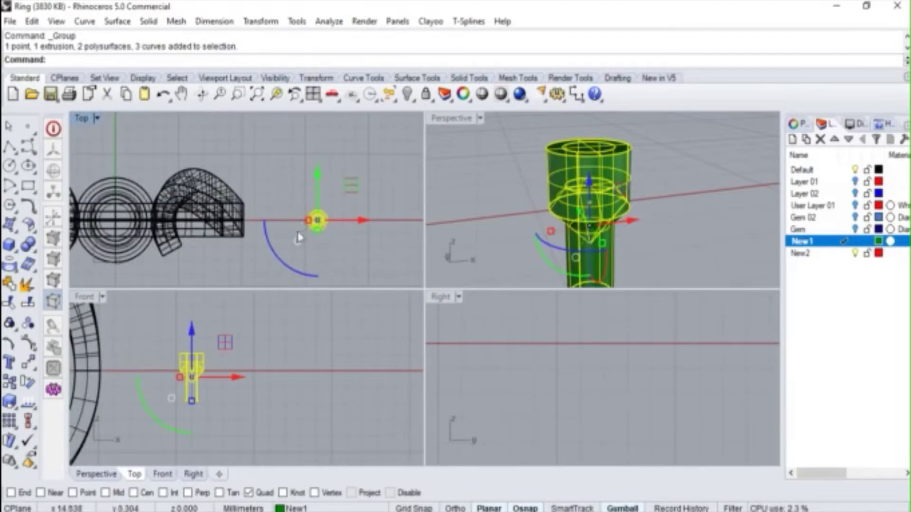
double_click(90, 298)
scroll(564, 383, "down", 5)
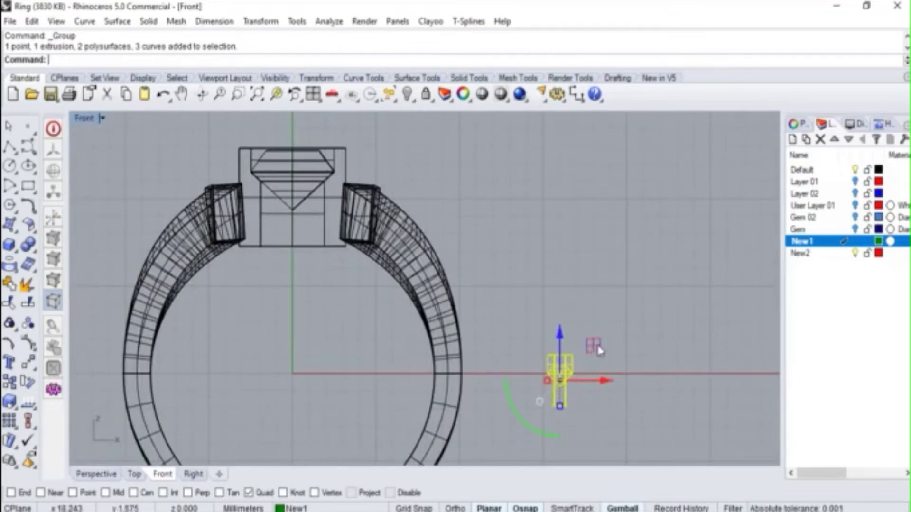
left_click_drag(597, 349, 267, 159, "alt")
scroll(234, 207, "up", 5)
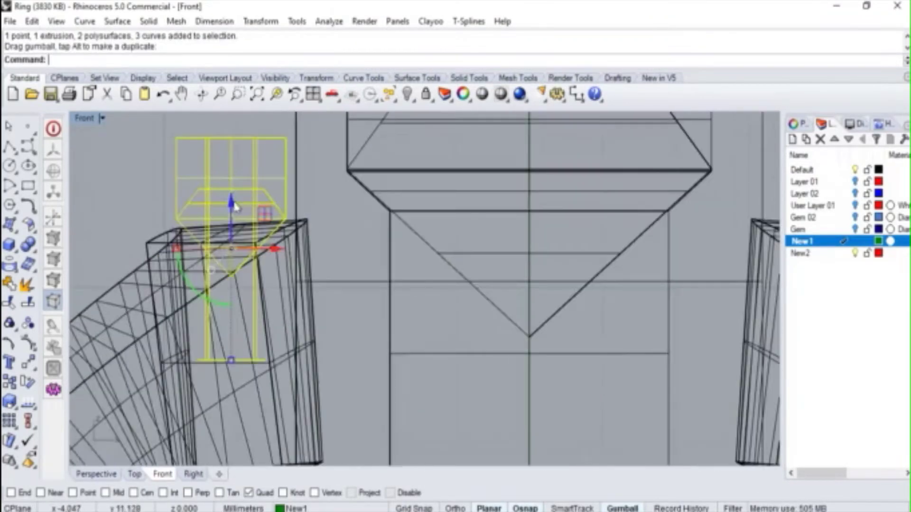
Step: Lower the duplicated gem group slightly so its girdle sits at the top of the left shoulder
scroll(232, 207, "up", 3)
left_click_drag(236, 246, 236, 257)
scroll(298, 201, "down", 2)
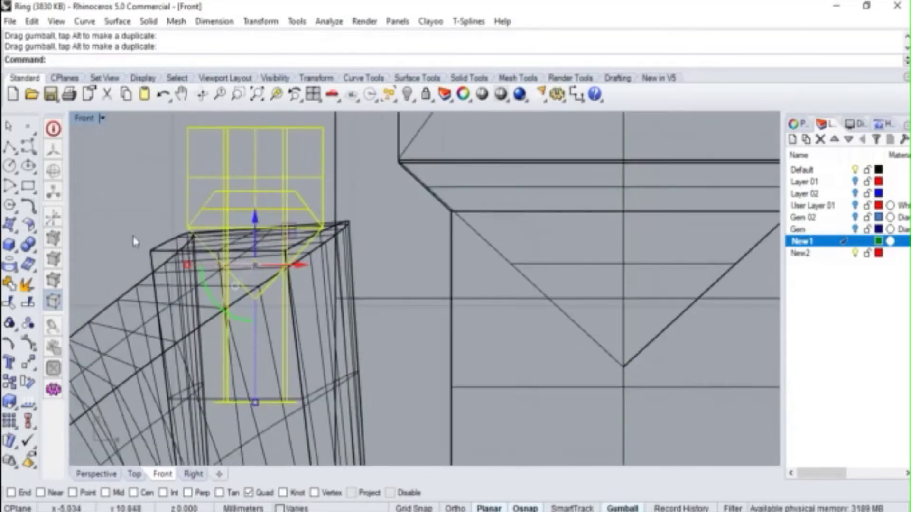
Step: Try to rotate the duplicated gem group about its girdle's right edge to match the shoulder's slope
left_click(28, 382)
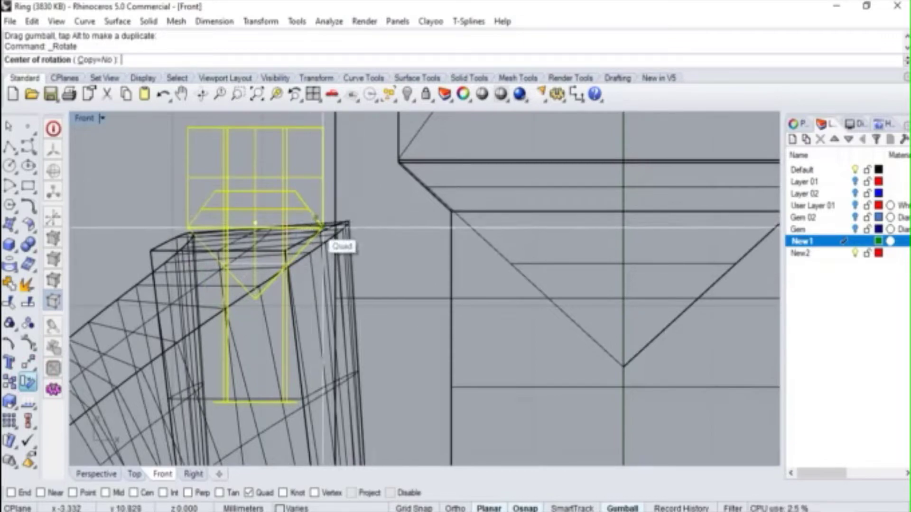
left_click(317, 223)
left_click(156, 223)
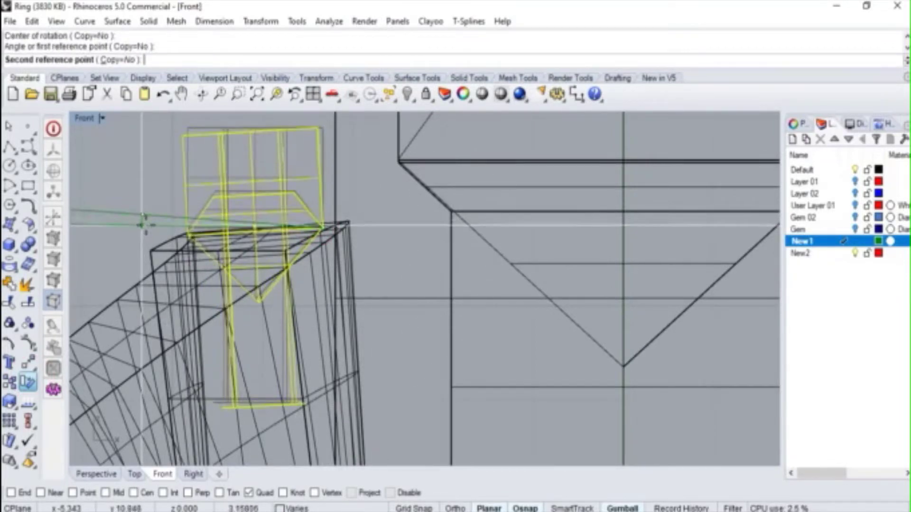
left_click(143, 229)
double_click(90, 120)
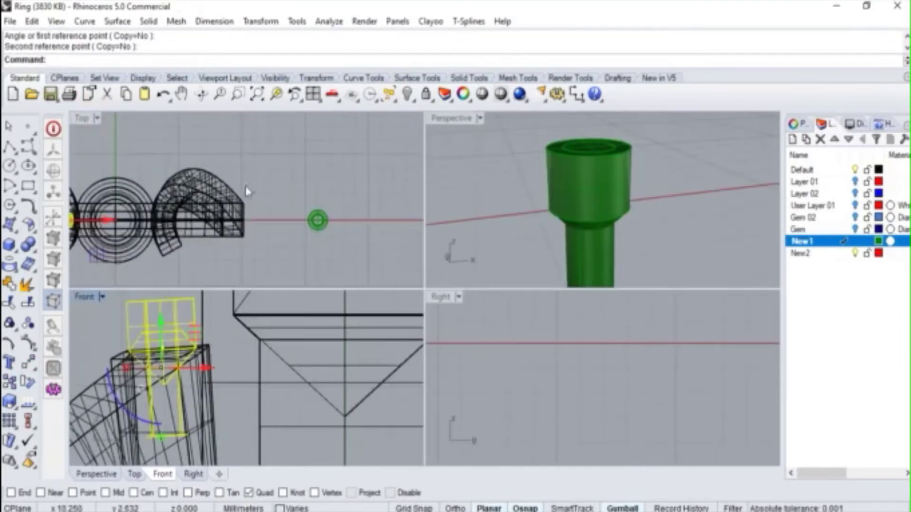
right_click_drag(247, 191, 283, 181)
scroll(180, 190, "up", 5)
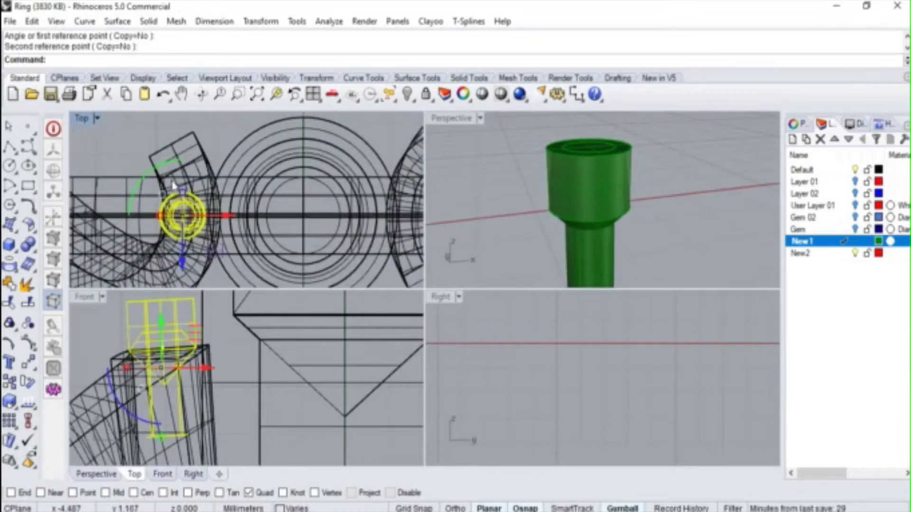
key("ctrl+z")
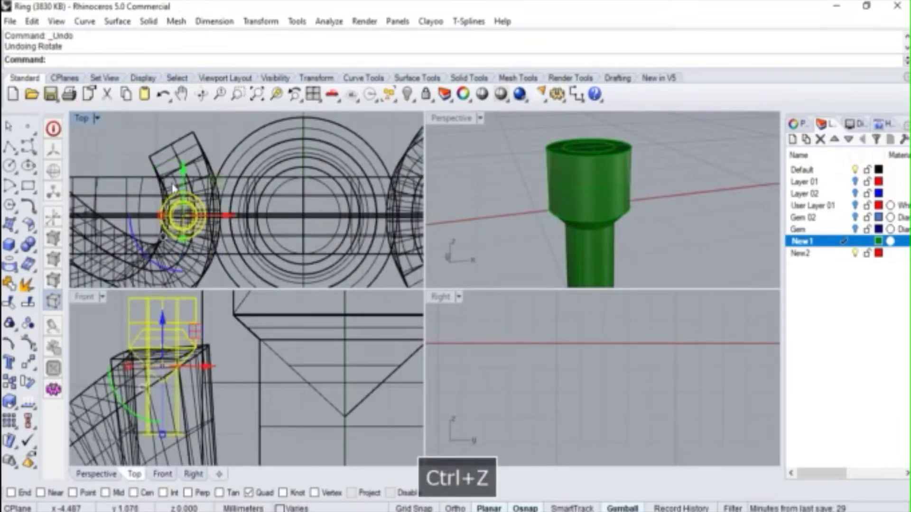
Step: Shade the Top view and move the duplicated gem group about 1.3 mm in Y toward the shoulder's tip
double_click(81, 118)
left_click(500, 96)
left_click_drag(300, 285, 295, 198)
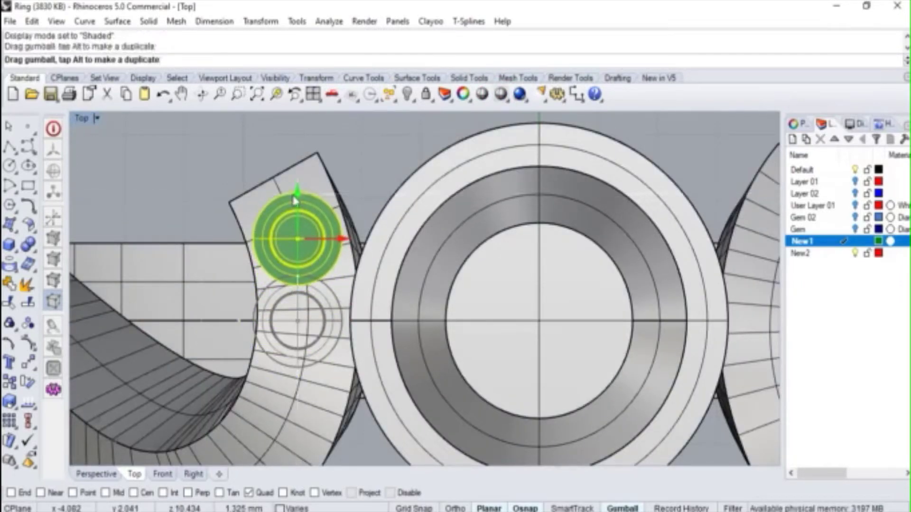
left_click(360, 168)
double_click(82, 118)
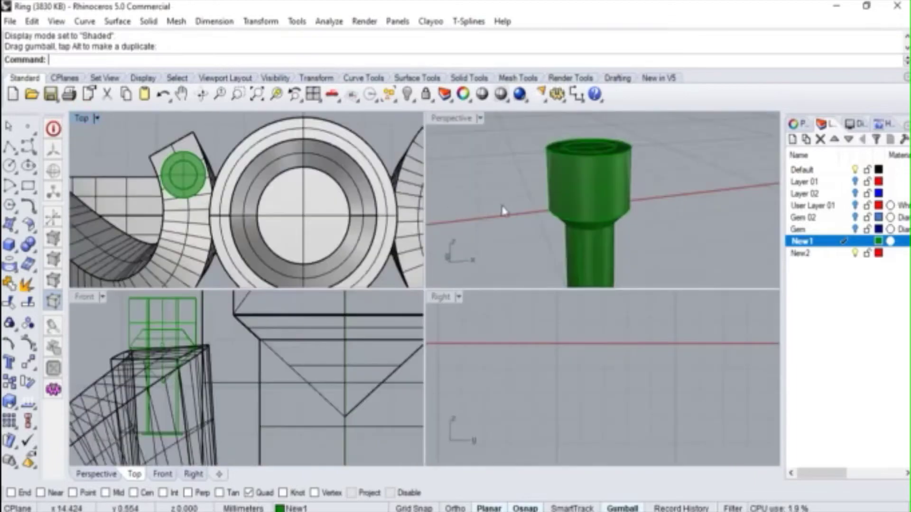
Step: Rotate the duplicated gem group slightly in the Front view about its girdle's right edge to follow the shoulder's slope
scroll(559, 203, "down", 5)
right_click_drag(640, 216, 593, 208)
scroll(569, 204, "down", 3)
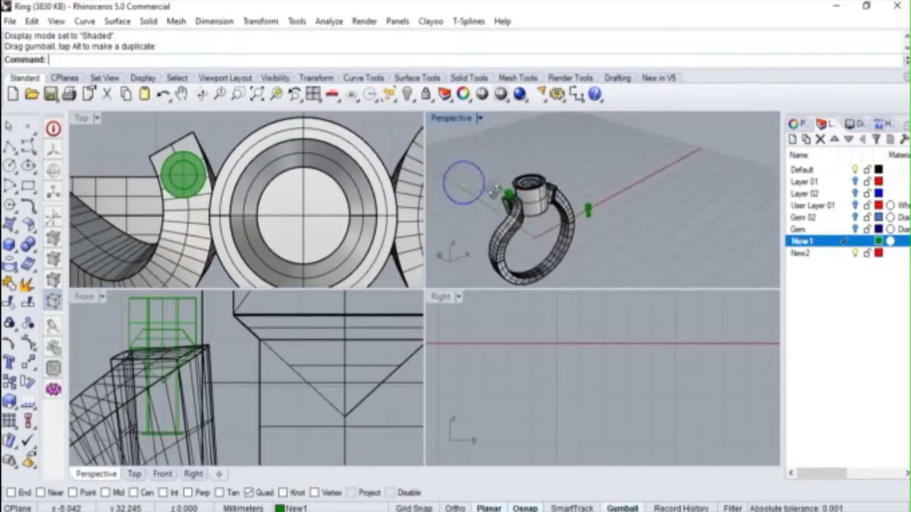
scroll(530, 197, "up", 6)
scroll(128, 338, "down", 3)
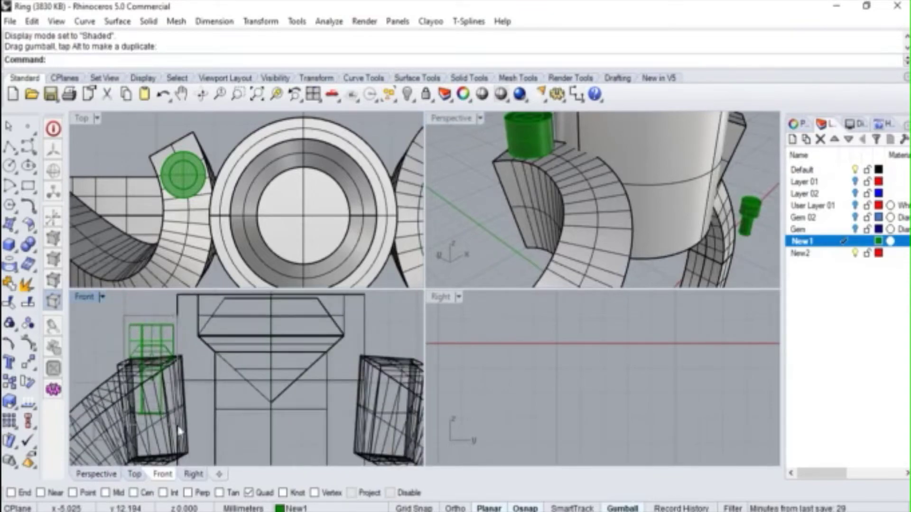
left_click_drag(179, 430, 119, 315)
scroll(121, 366, "up", 4)
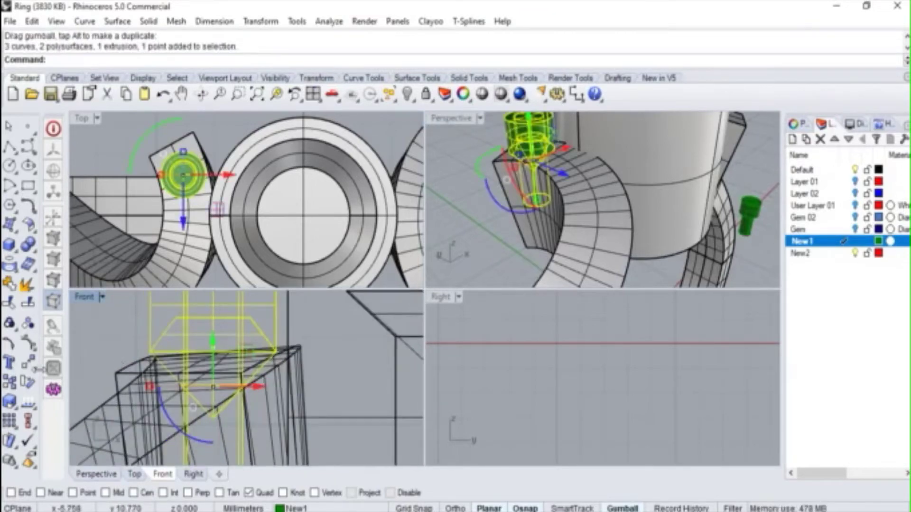
left_click(28, 379)
left_click(275, 353)
left_click(97, 343)
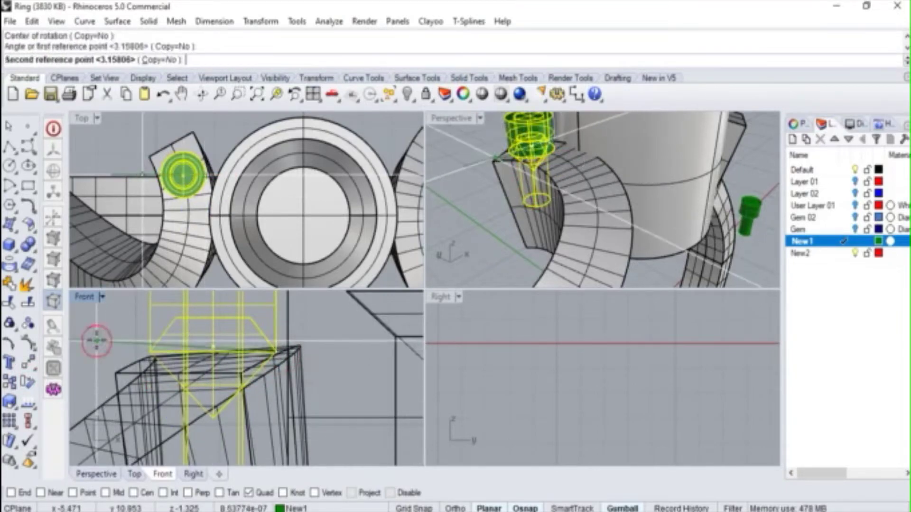
left_click(97, 352)
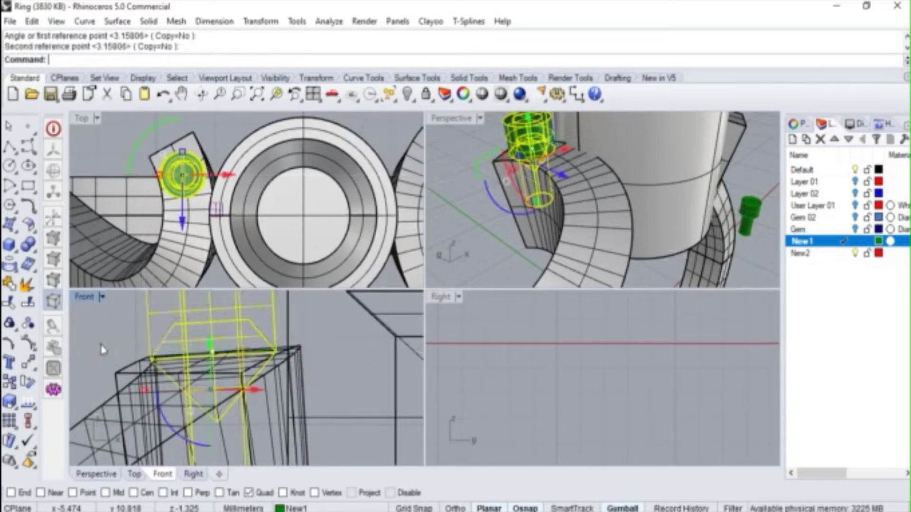
key("Escape")
Step: Maximize the Perspective view around the left shoulder and make New2 the current layer
right_click_drag(546, 213, 524, 231)
double_click(440, 124)
right_click_drag(380, 190, 332, 177)
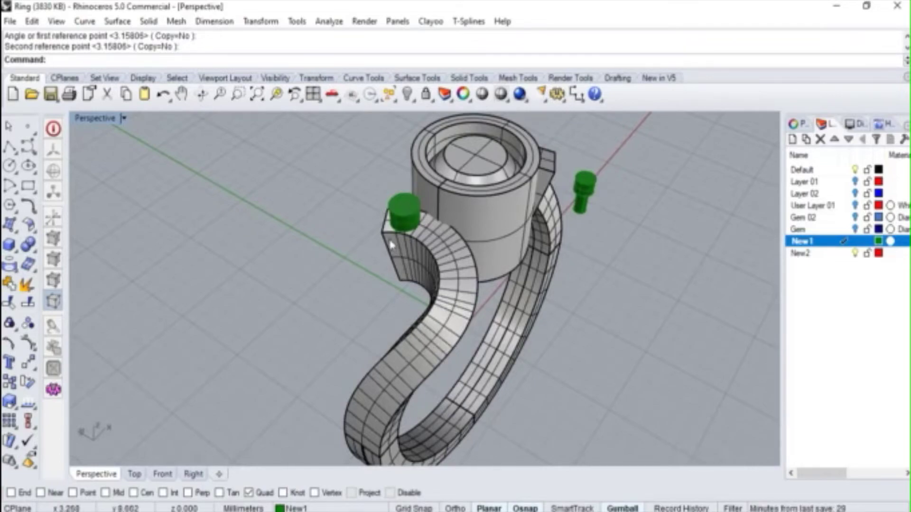
scroll(391, 244, "up", 5)
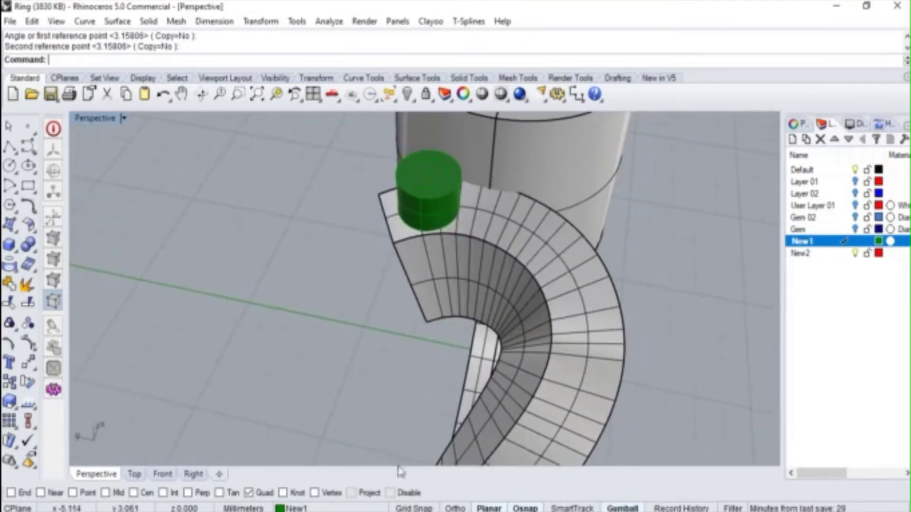
left_click(844, 254)
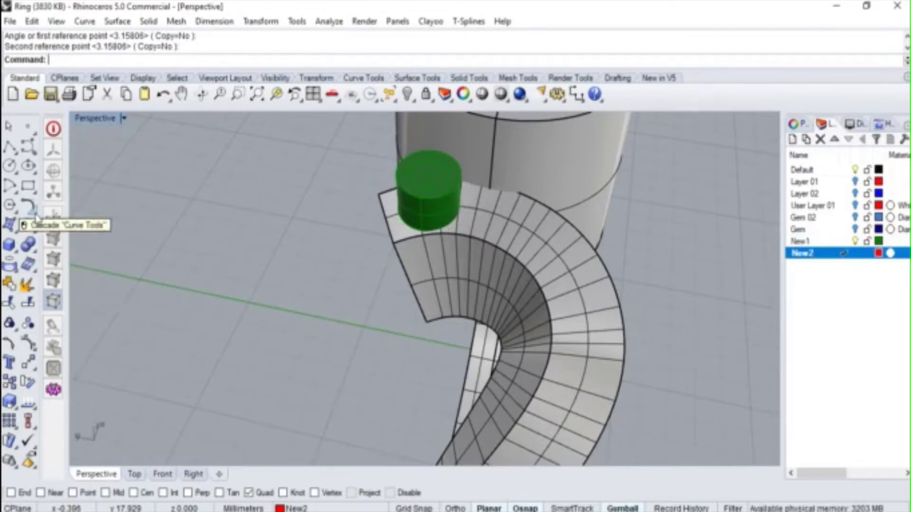
Step: Extract the U isocurve along the middle of the band's top surface, snapped to the midpoint of the shoulder's end edge
left_click(17, 274)
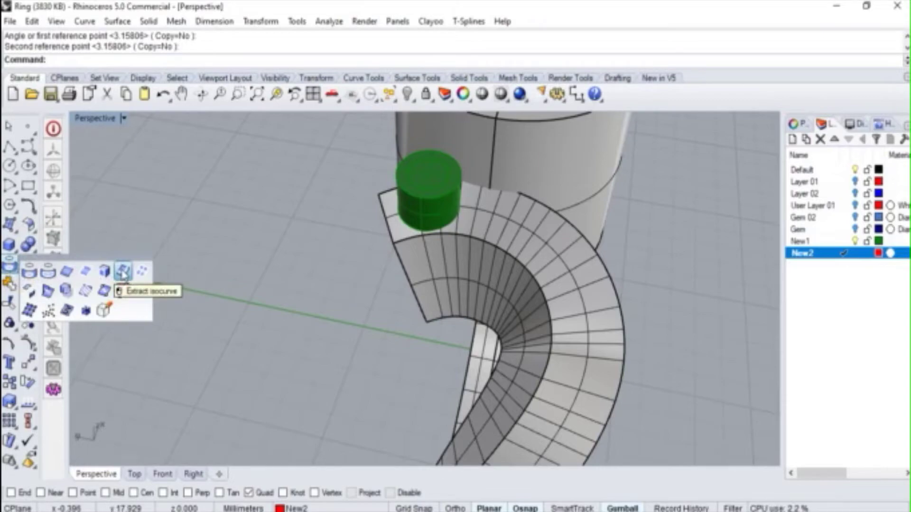
left_click(122, 271)
mouse_move(513, 205)
right_mouse_down()
mouse_move(498, 208)
mouse_move(529, 202)
mouse_move(507, 201)
right_mouse_up()
left_click(506, 201)
scroll(346, 209, "up", 5)
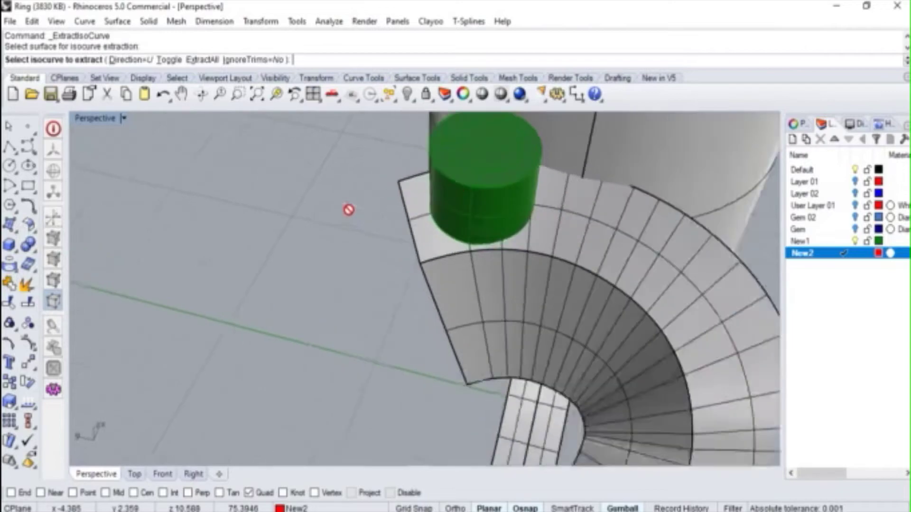
left_click(115, 496)
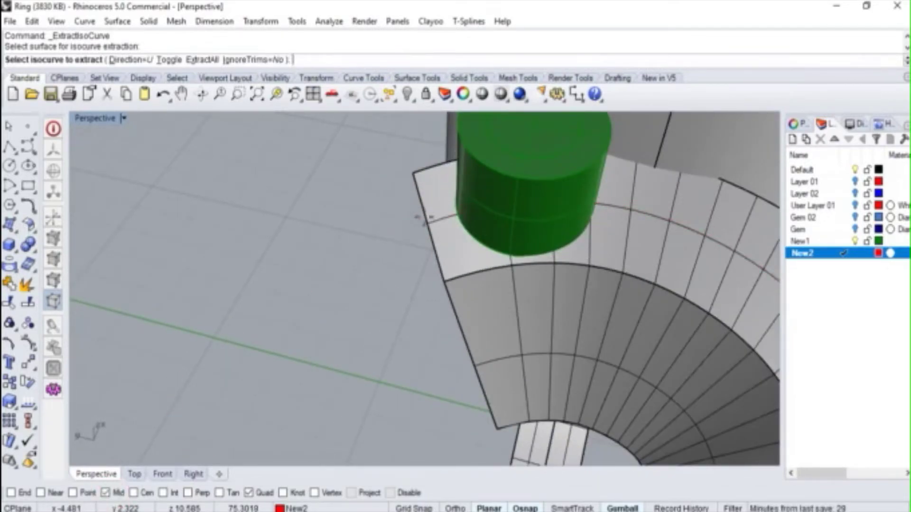
left_click(420, 220)
key("Return")
right_click_drag(267, 193, 368, 189)
Step: Split the extracted isocurve at a point on the gem's centre, picked in the Top view
scroll(365, 189, "up", 5)
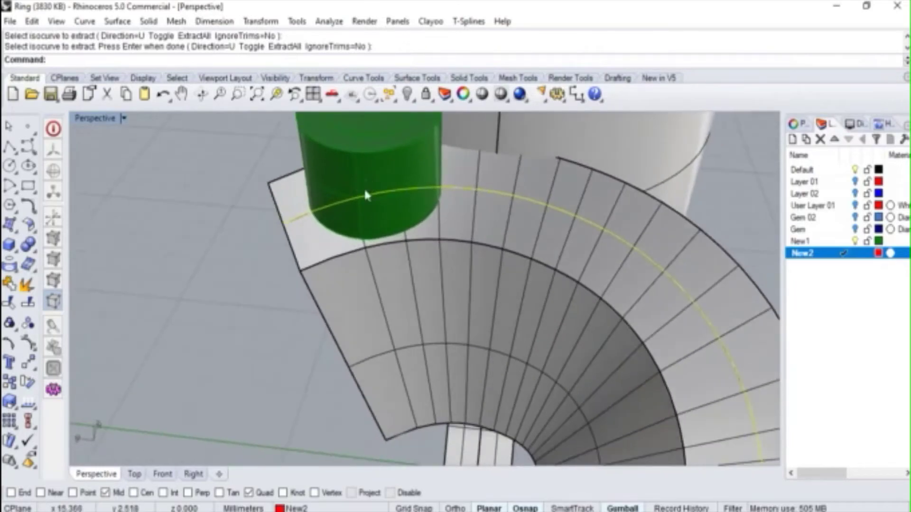
left_click(27, 338)
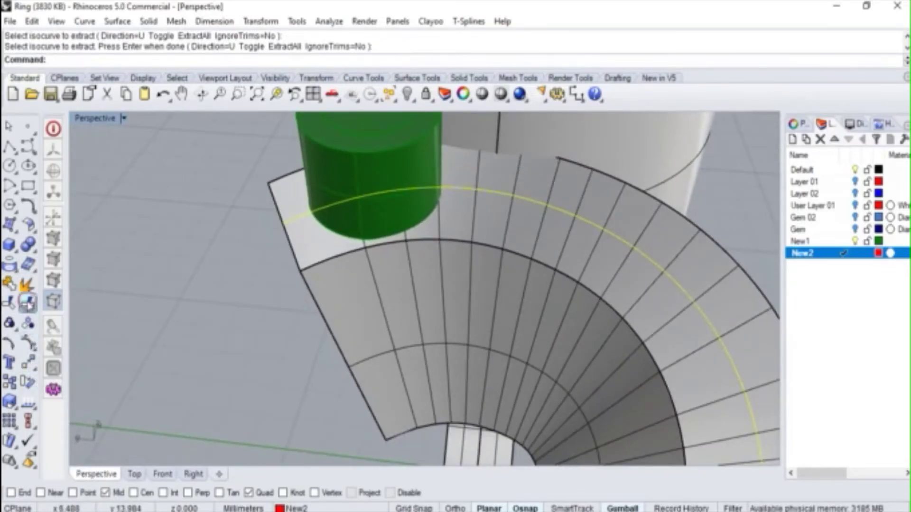
left_click(105, 60)
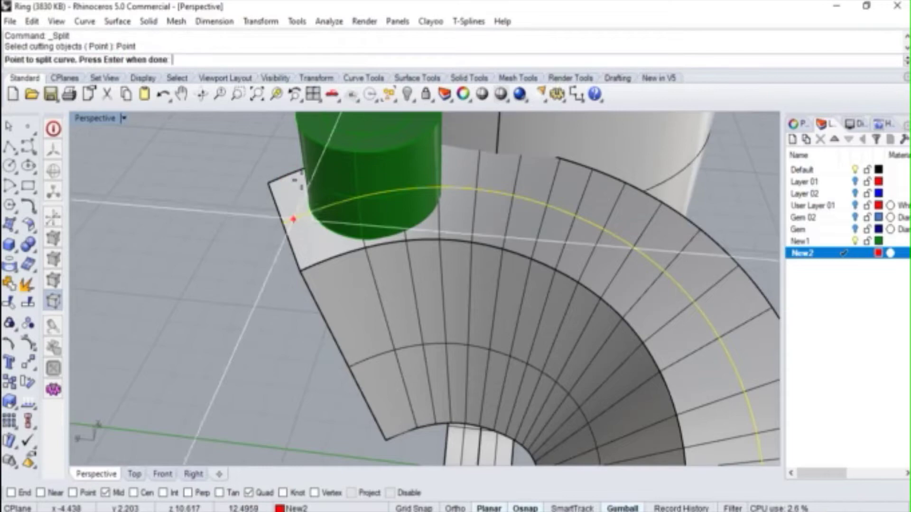
double_click(90, 118)
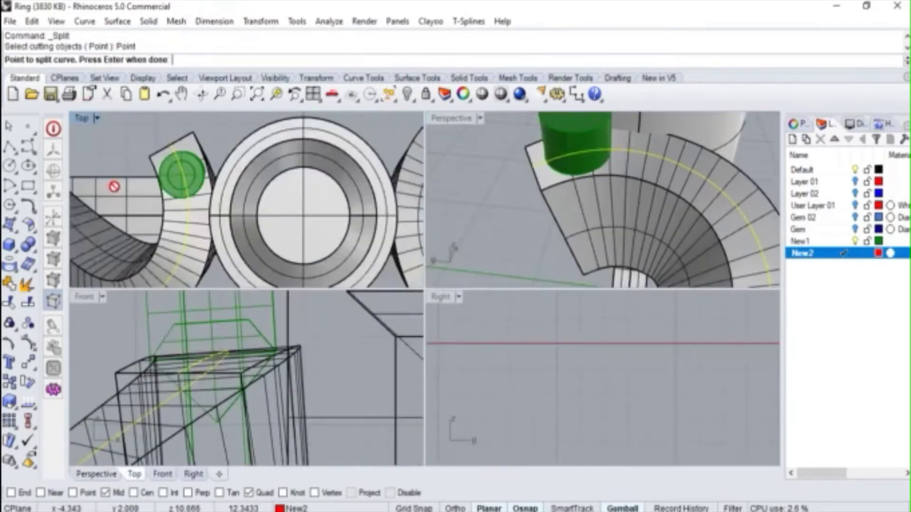
scroll(223, 171, "up", 3)
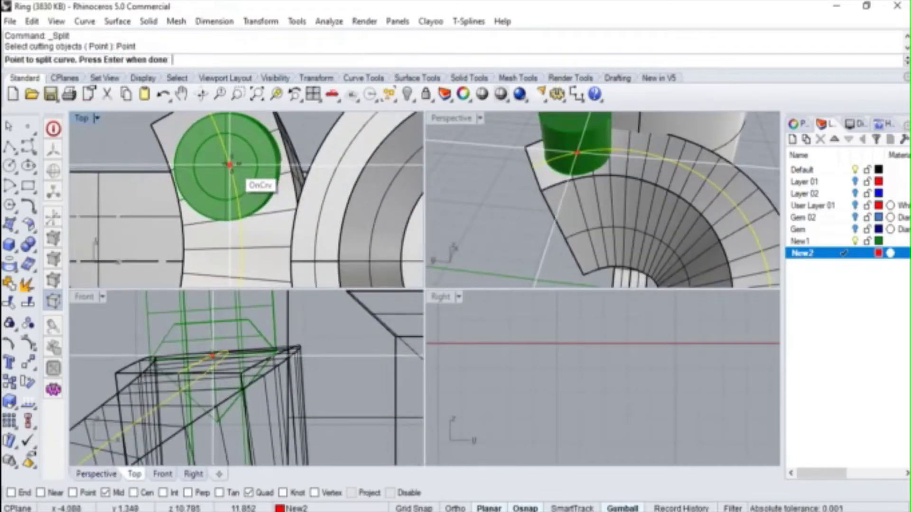
left_click(229, 164)
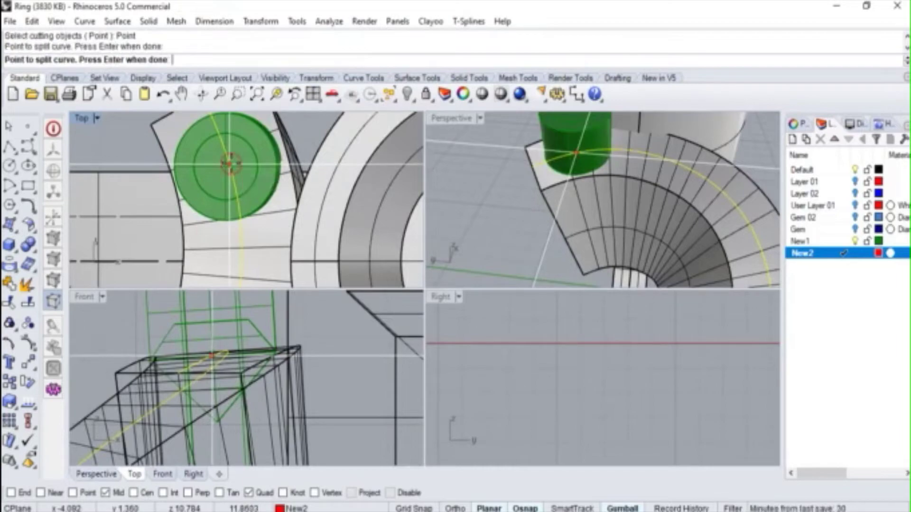
key("Return")
Step: Split the longer piece of the isocurve at a point partway down the side of the band
right_click_drag(584, 133, 513, 138)
right_click_drag(654, 164, 599, 205)
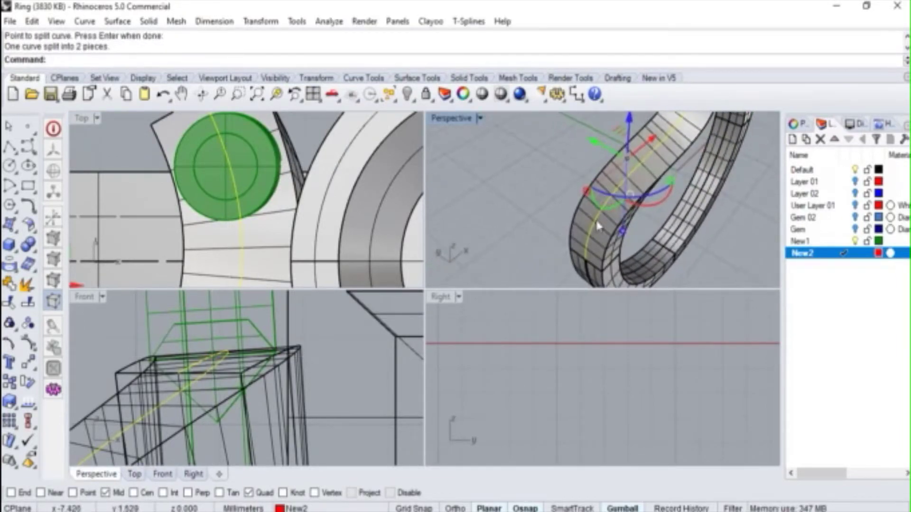
right_click(604, 209)
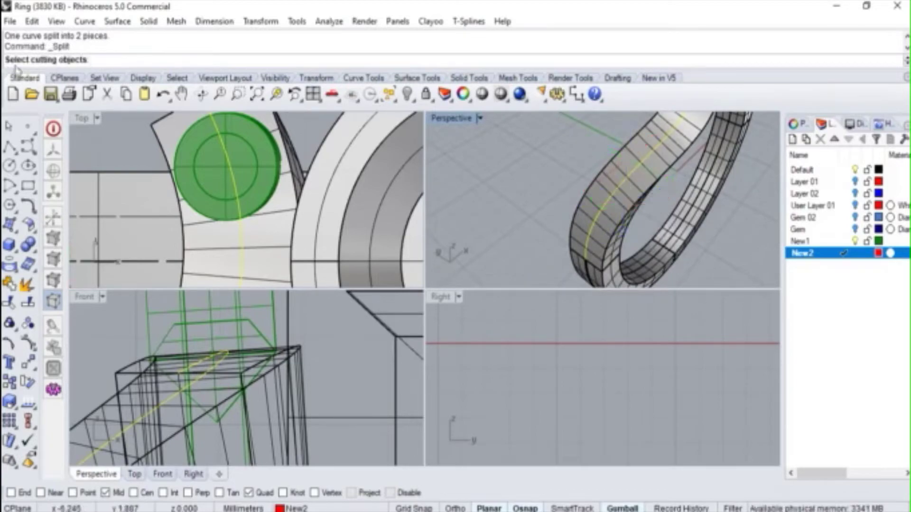
key("Escape")
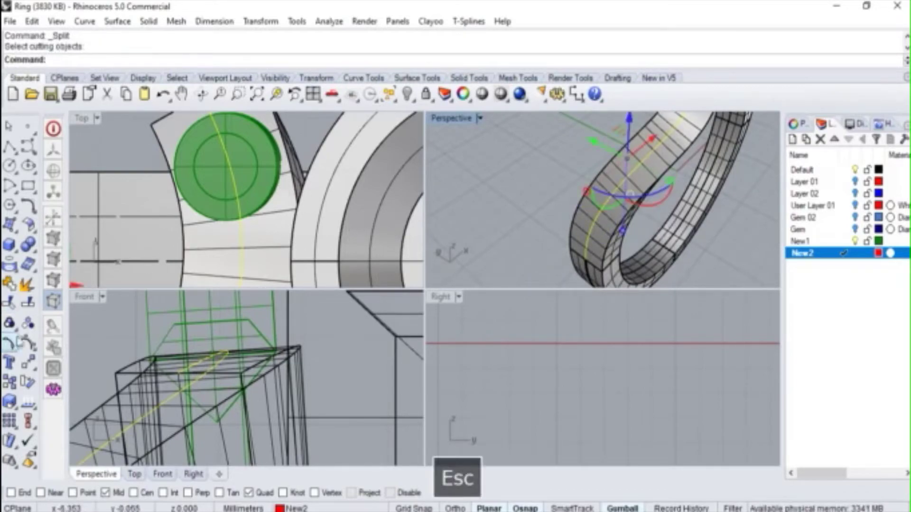
left_click(9, 343)
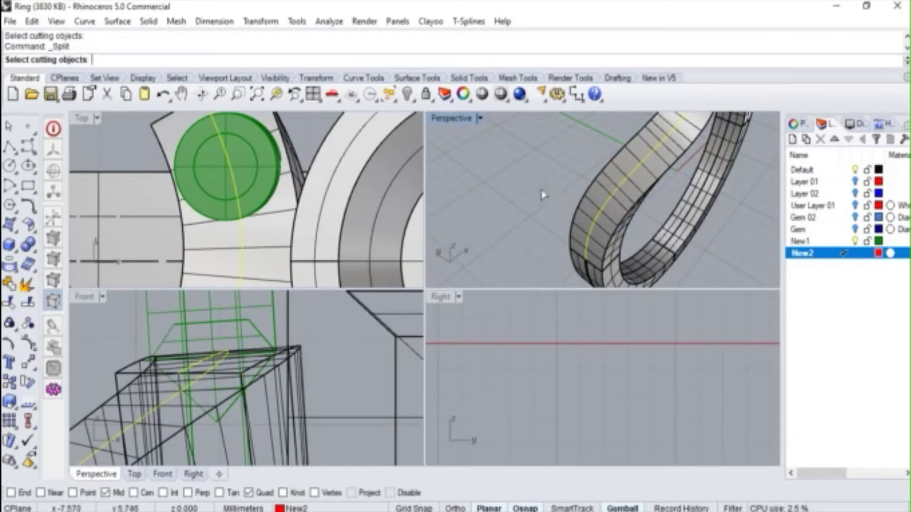
right_click(574, 196)
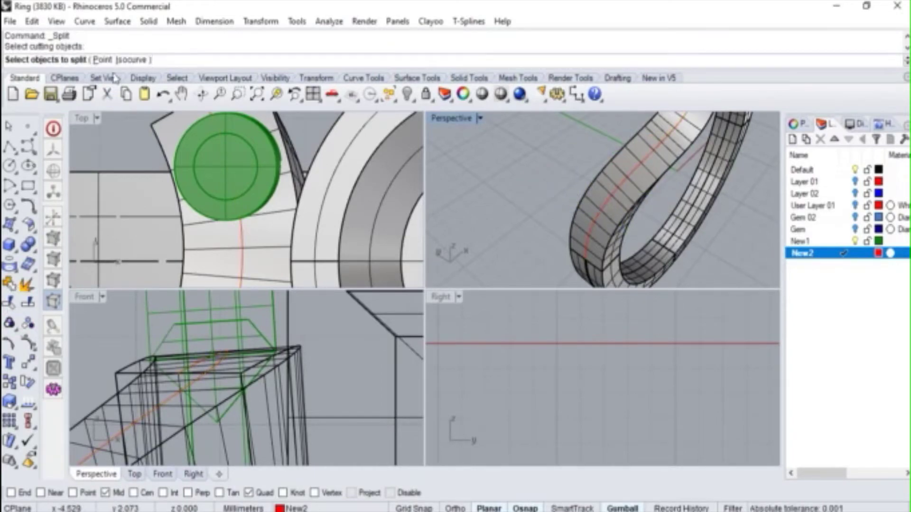
left_click(102, 60)
left_click(621, 190)
scroll(619, 190, "down", 5)
mouse_move(617, 189)
right_mouse_down()
mouse_move(596, 237)
mouse_move(626, 191)
right_mouse_up()
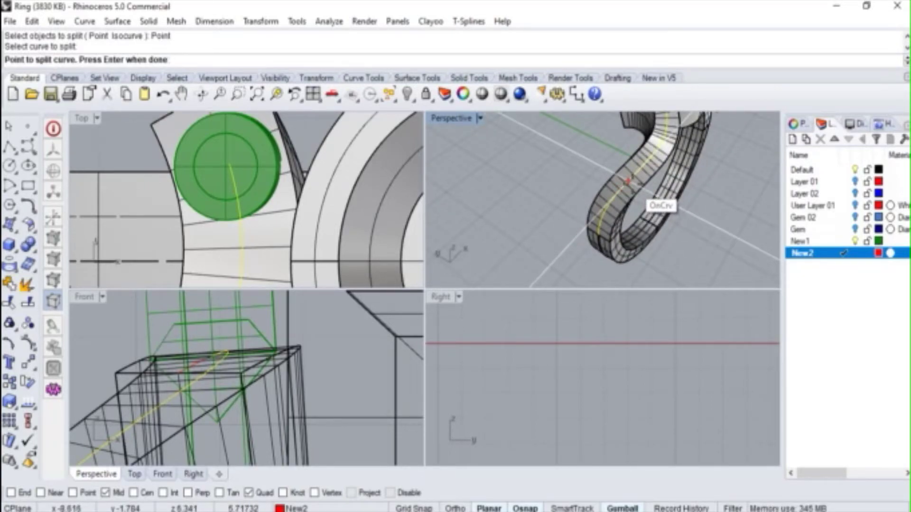
left_click(628, 182)
key("Return")
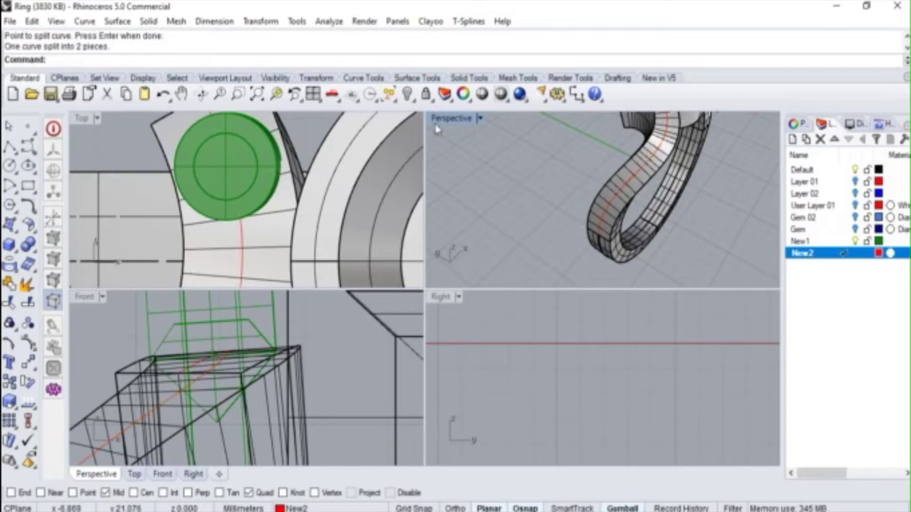
Step: Delete the lower piece of the split curve on the side of the band
double_click(436, 118)
left_click(443, 292)
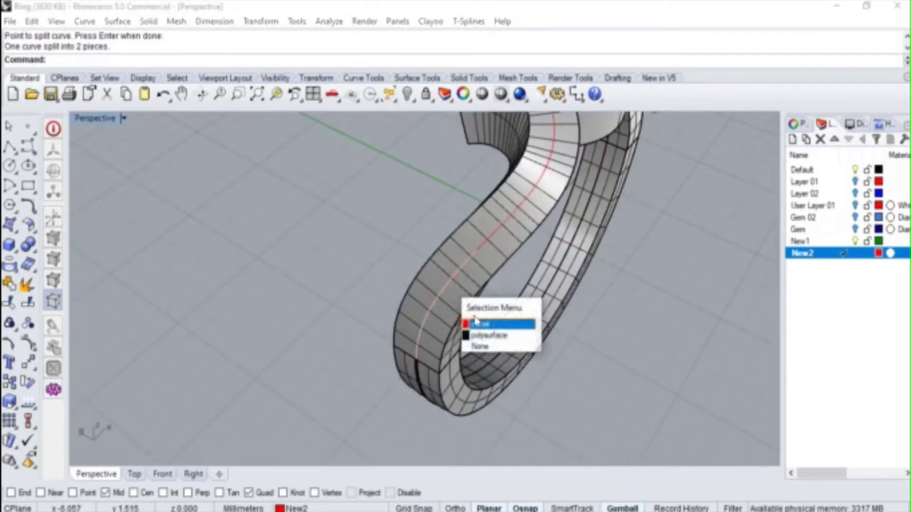
left_click(479, 324)
key("Delete")
Step: Delete the short curve piece between the gem's centre and the shoulder's end edge
scroll(381, 311, "down", 5)
right_click_drag(380, 311, 378, 261)
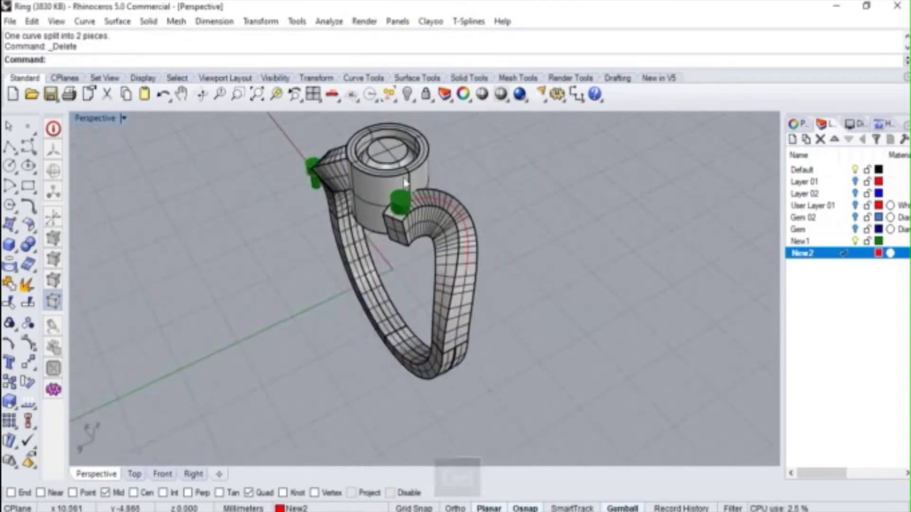
scroll(378, 260, "up", 8)
scroll(378, 261, "up", 5)
left_click(322, 289)
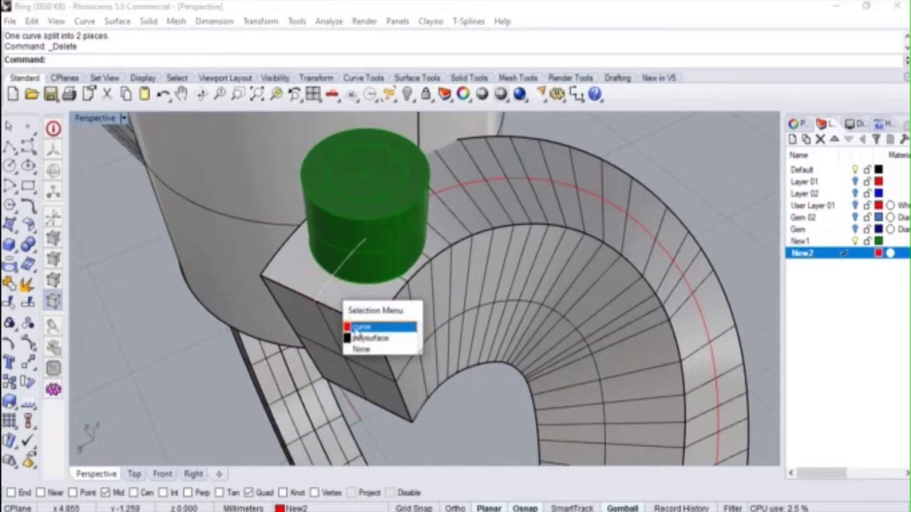
left_click(356, 323)
key("Delete")
Step: Begin an array along a curve on surface for the shoulder's gem group, with the base point on the gem's centre point
scroll(350, 292, "down", 5)
right_click_drag(350, 292, 332, 182)
scroll(333, 182, "up", 2)
scroll(332, 182, "up", 4)
scroll(332, 182, "down", 4)
left_click_drag(269, 129, 331, 233)
right_click_drag(331, 233, 313, 171)
scroll(313, 169, "up", 3)
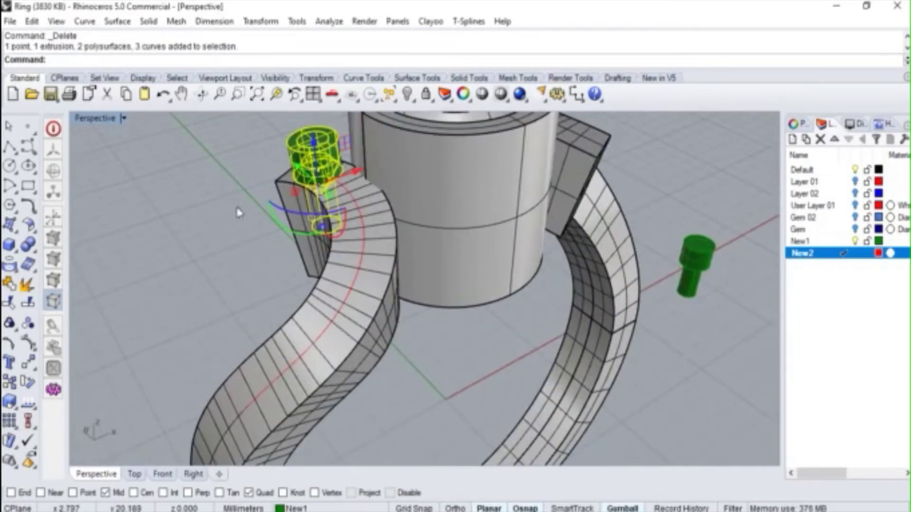
left_click(15, 427)
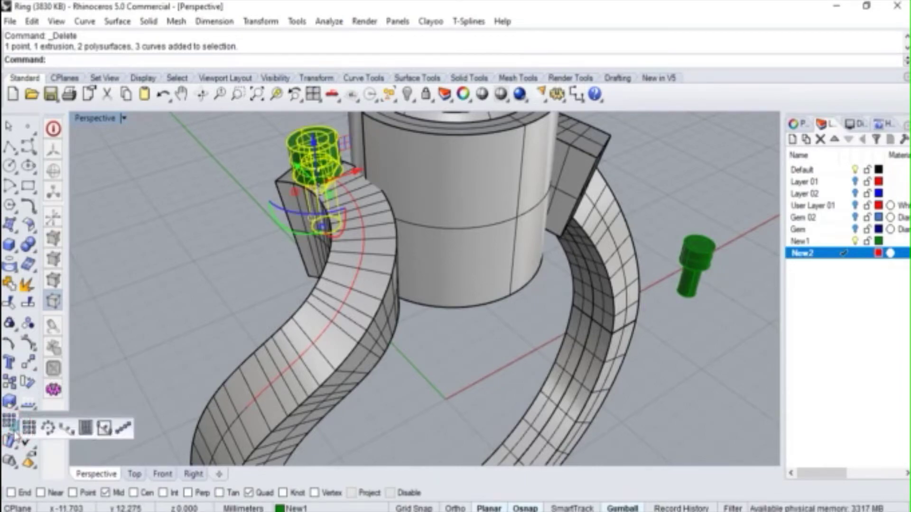
left_click(106, 430)
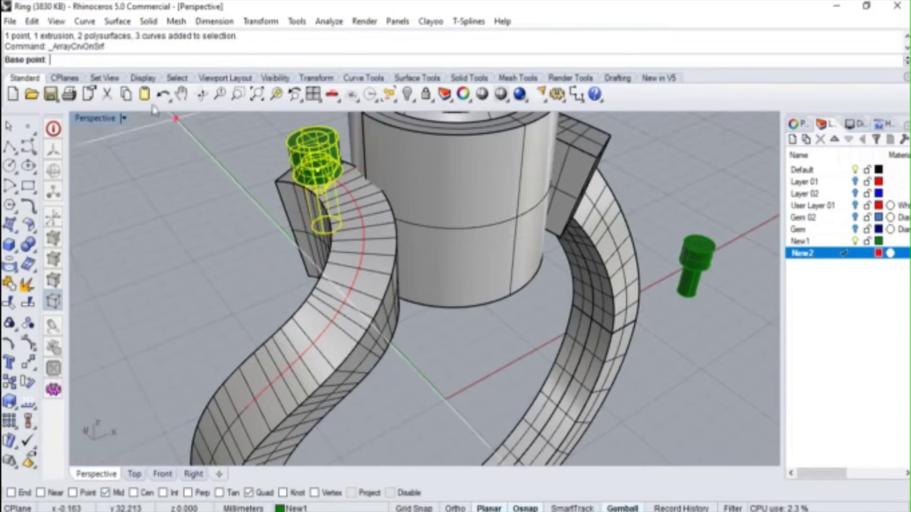
left_click(73, 493)
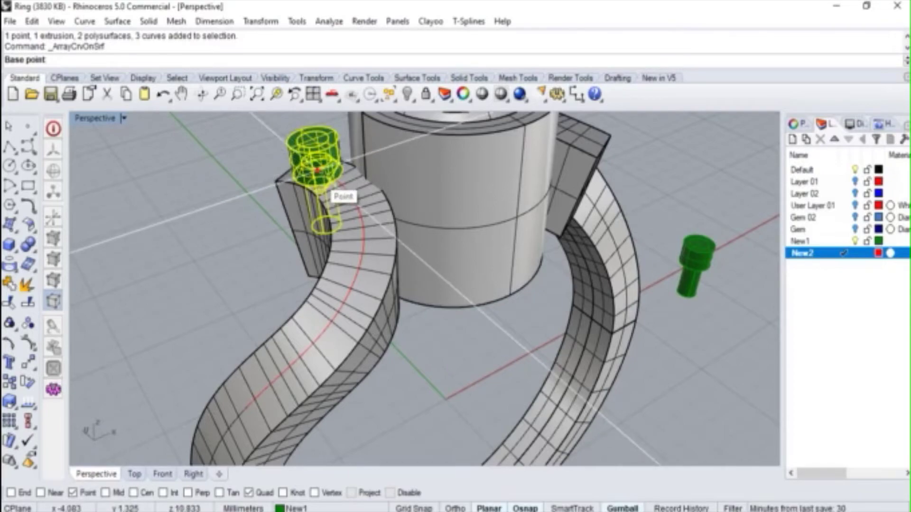
scroll(318, 173, "up", 3)
left_click(317, 167)
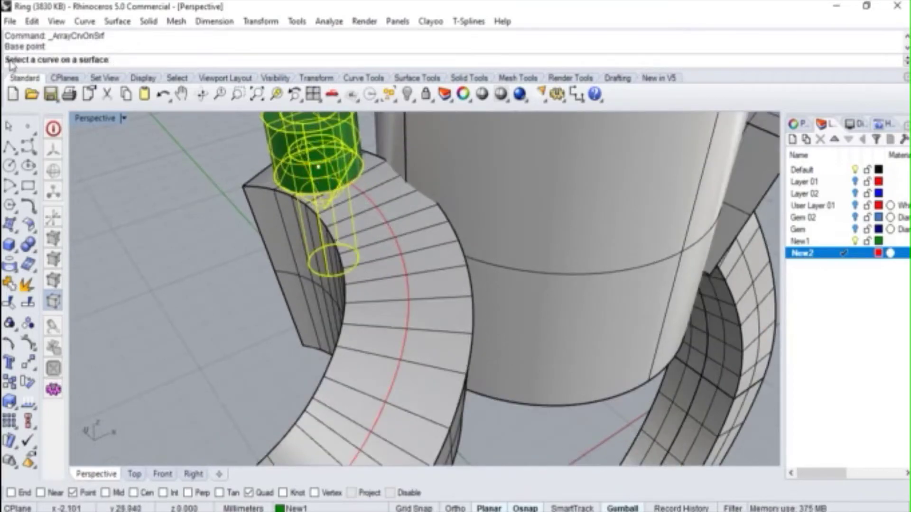
Step: Array multiple gem groups along the isocurve on the shoulder's top surface, with 1.65 mm between copies
left_click(374, 208)
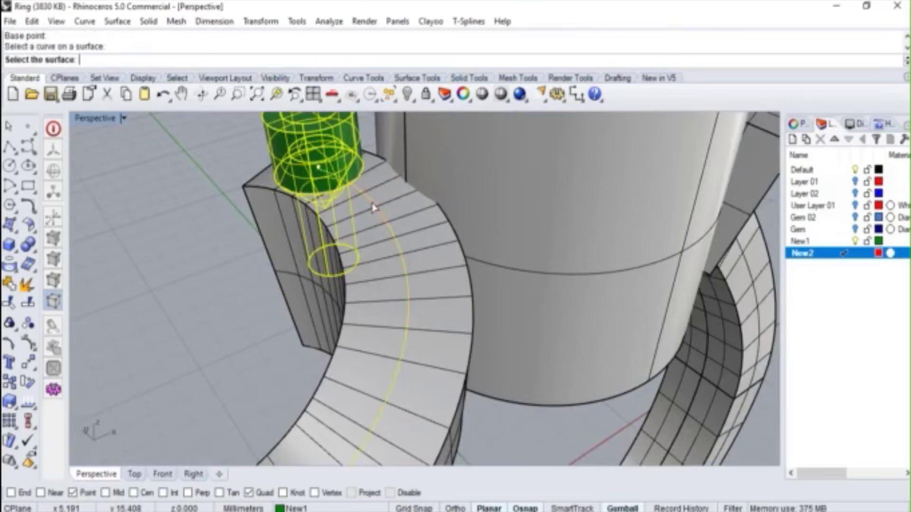
left_click(412, 220)
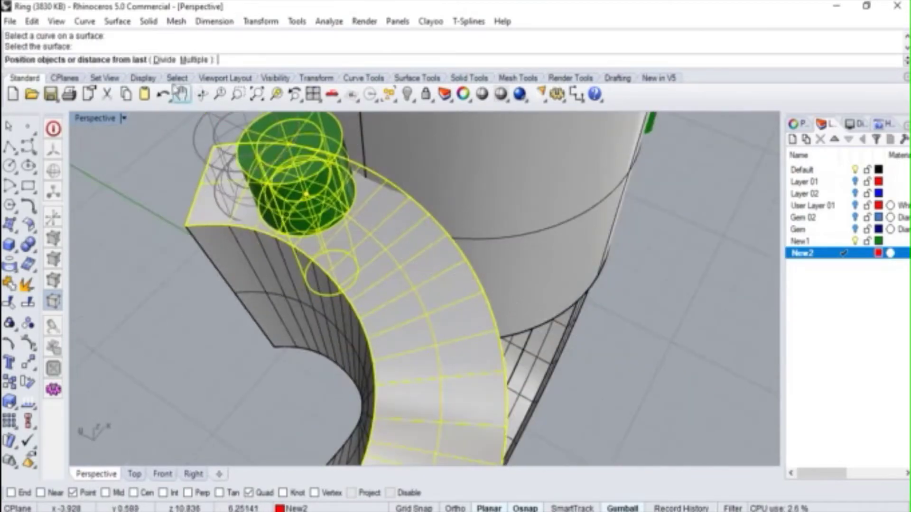
left_click(194, 60)
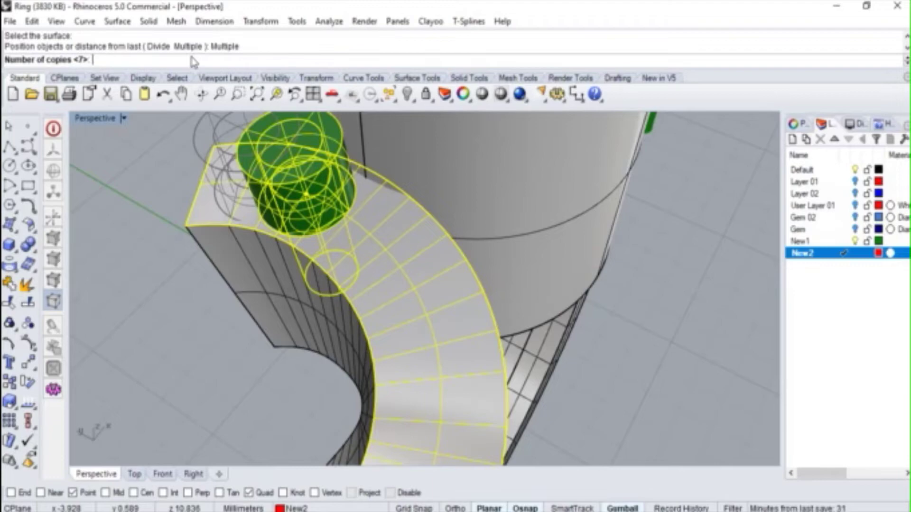
key("Return")
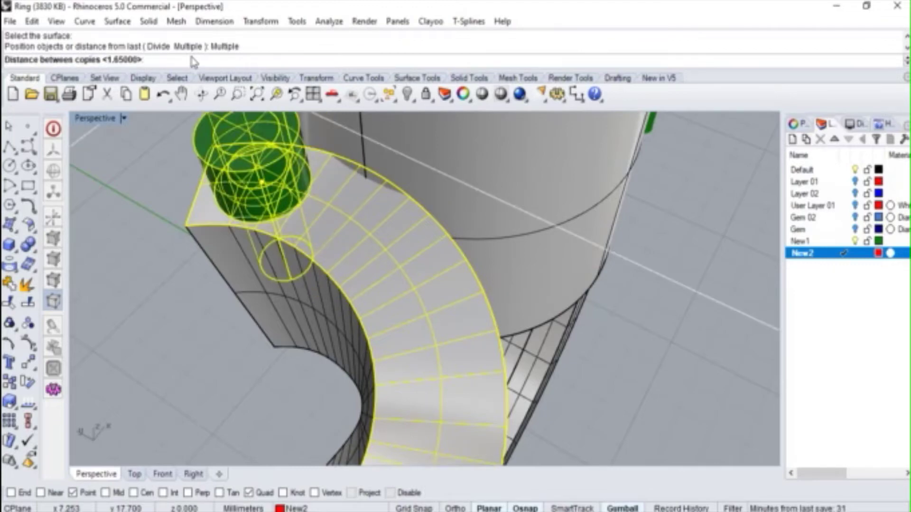
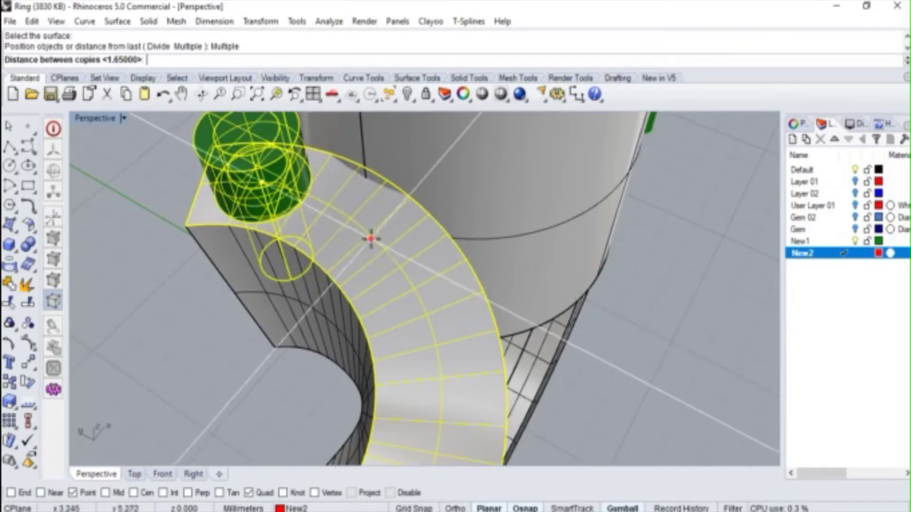
key("Return")
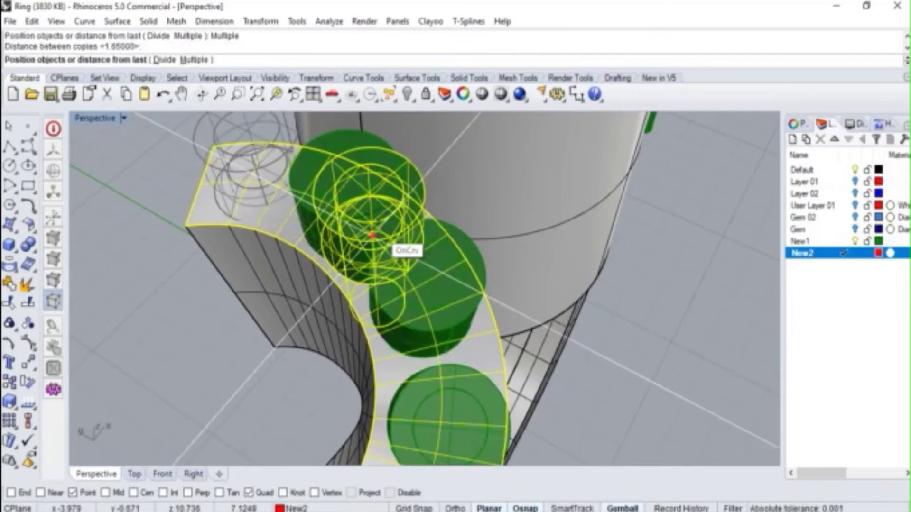
scroll(538, 294, "down", 5)
key("Return")
right_click_drag(443, 406, 449, 376)
right_click_drag(563, 261, 437, 303)
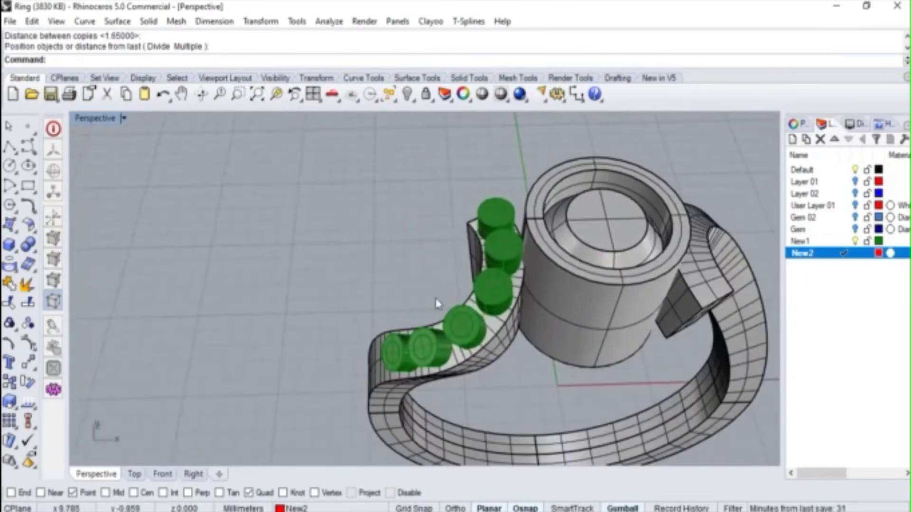
Step: Create a solid cylinder 0.55 mm in diameter and about 0.8 mm tall on the x-axis beside the spare gem cutter
double_click(96, 118)
scroll(233, 194, "down", 4)
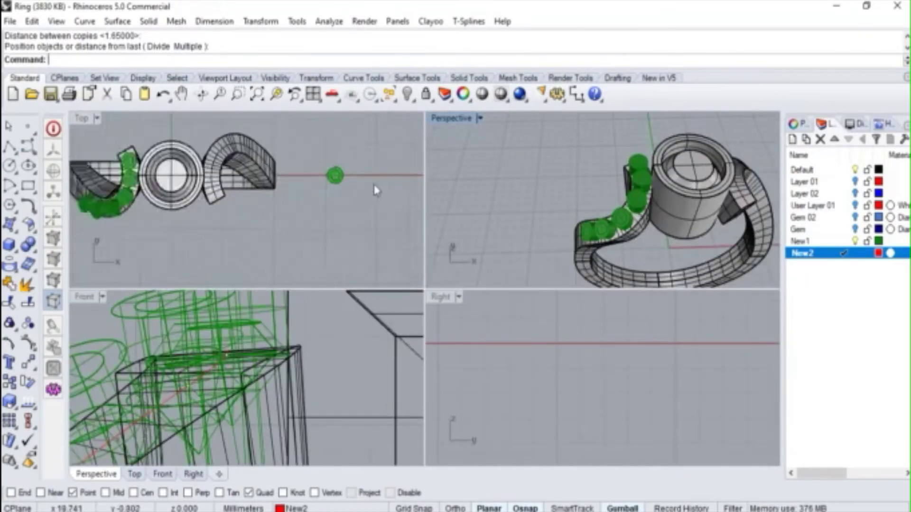
right_click_drag(348, 189, 234, 195)
scroll(201, 178, "up", 5)
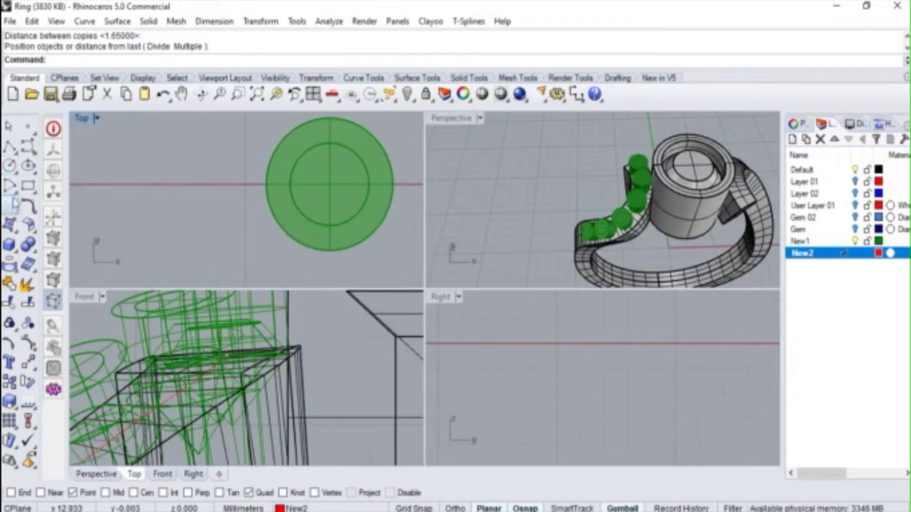
left_click(10, 246)
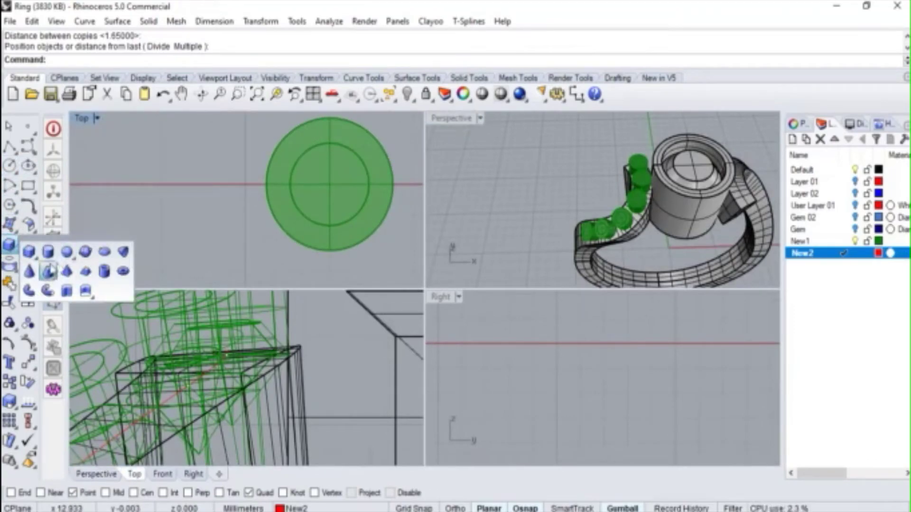
left_click(48, 271)
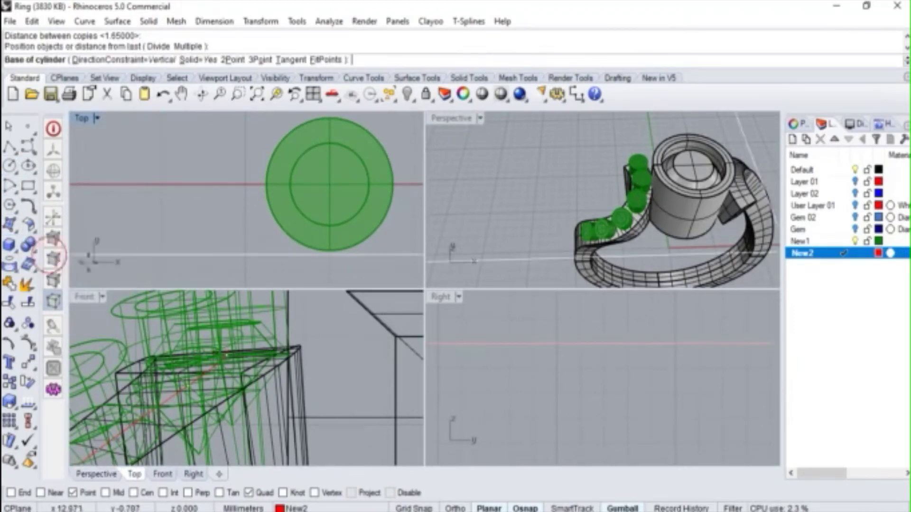
left_click(160, 185)
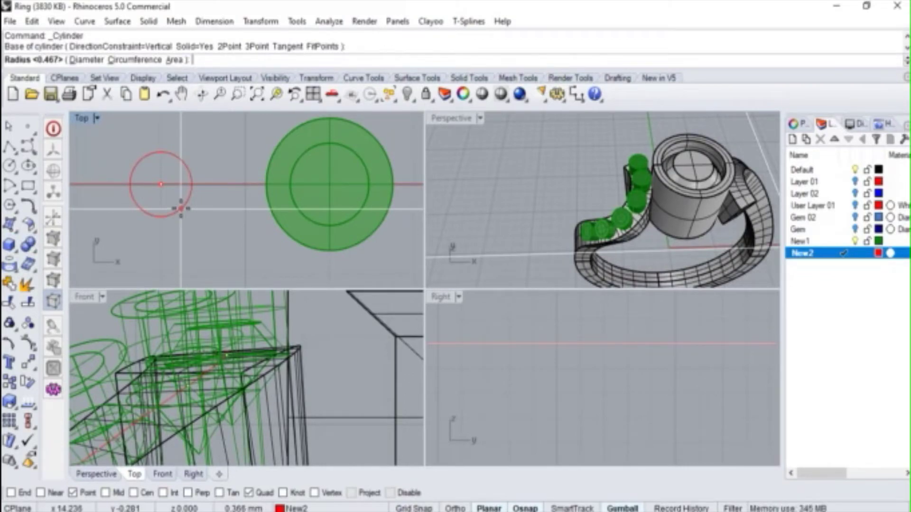
left_click(87, 60)
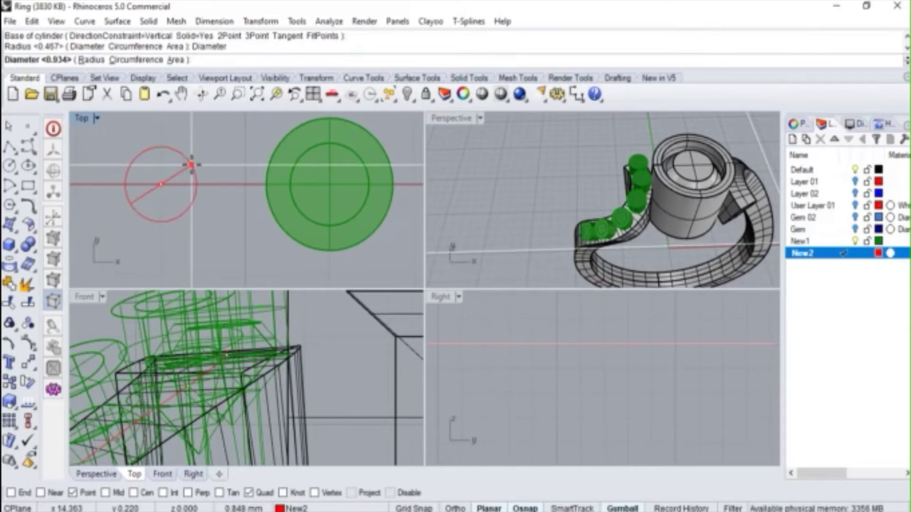
key("Return")
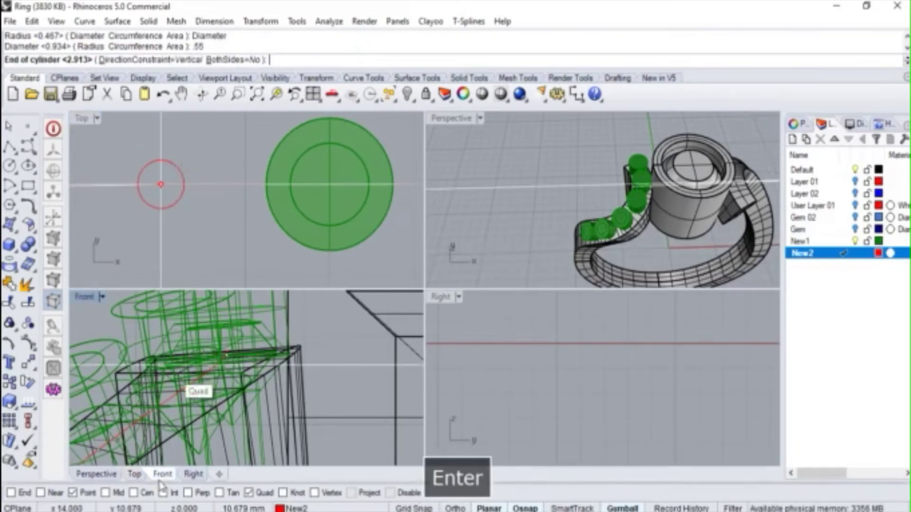
scroll(197, 386, "down", 5)
scroll(228, 416, "up", 6)
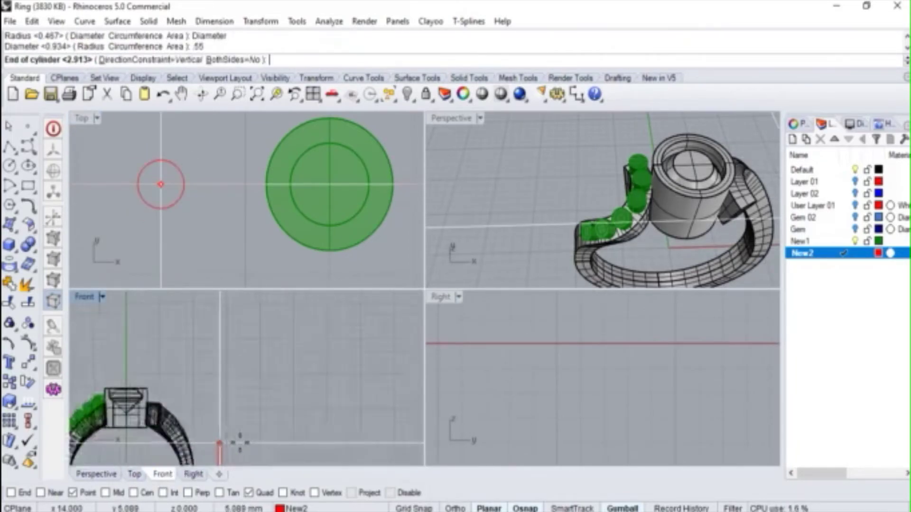
scroll(225, 385, "up", 5)
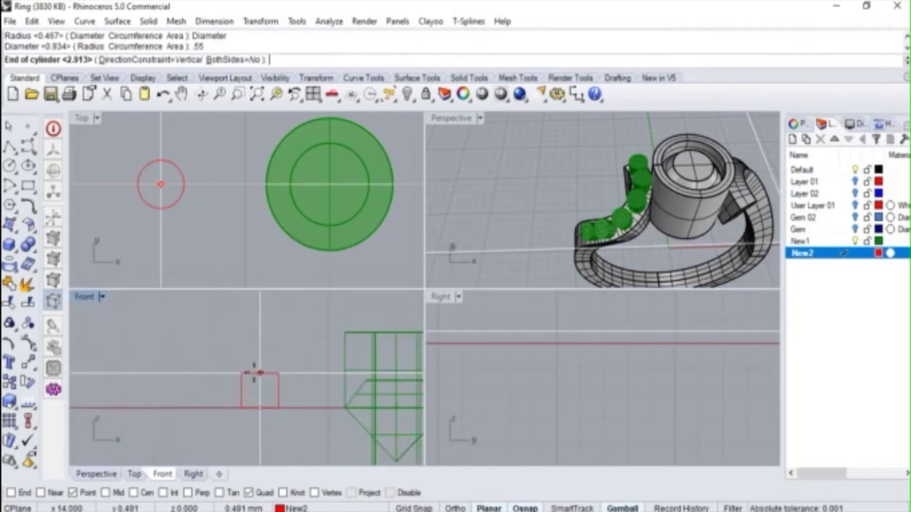
scroll(226, 373, "up", 3)
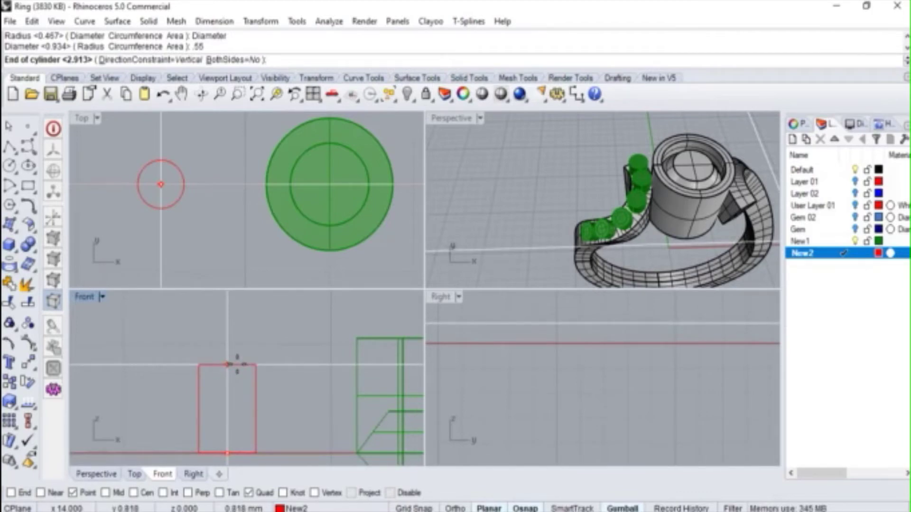
left_click(274, 364)
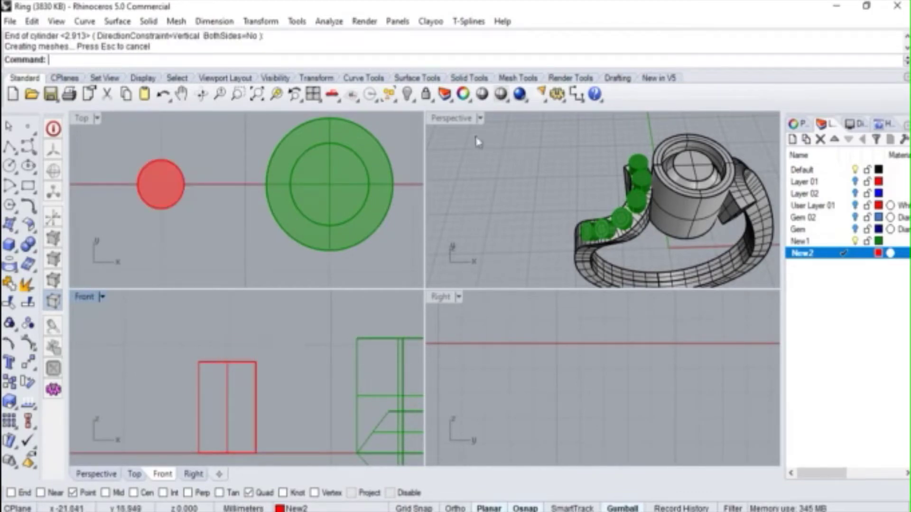
Step: Fillet the top edge of the small cylinder with a radius close to the cylinder's own, rounding it into a dome
double_click(453, 118)
scroll(417, 157, "down", 5)
scroll(535, 220, "up", 8)
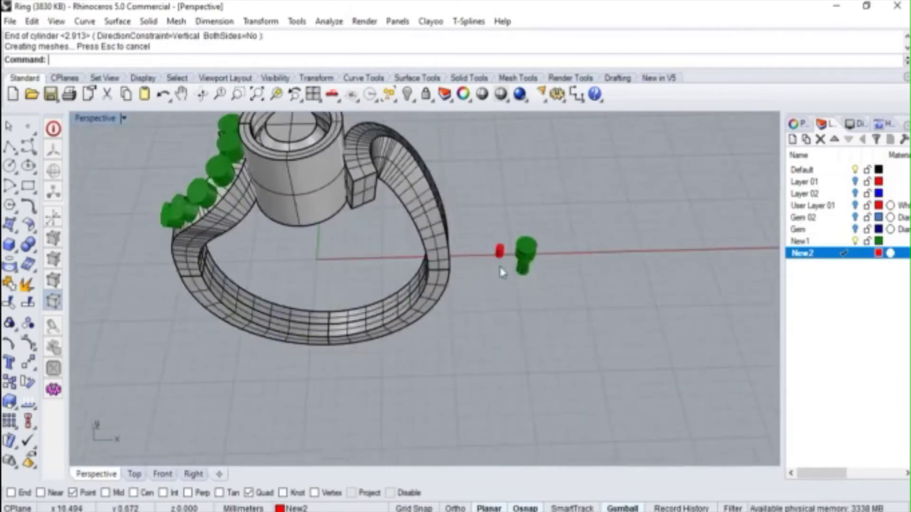
scroll(535, 221, "up", 3)
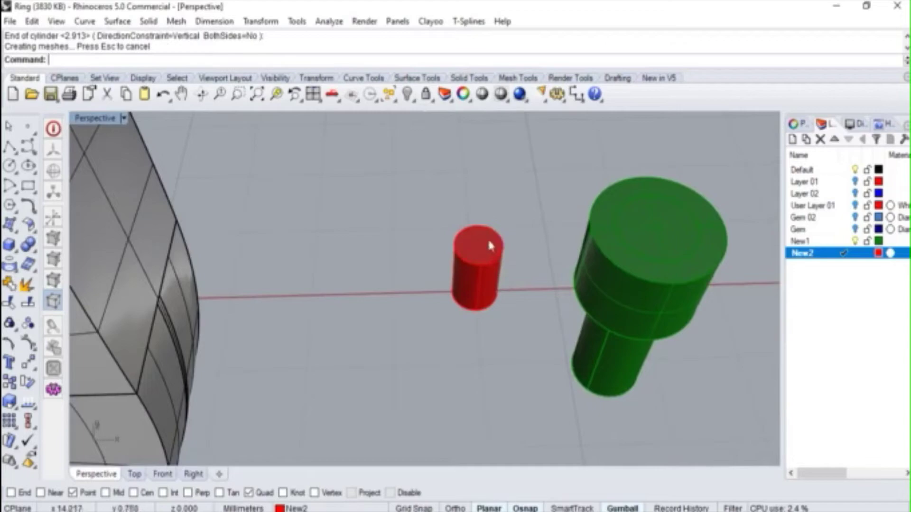
left_click(34, 253)
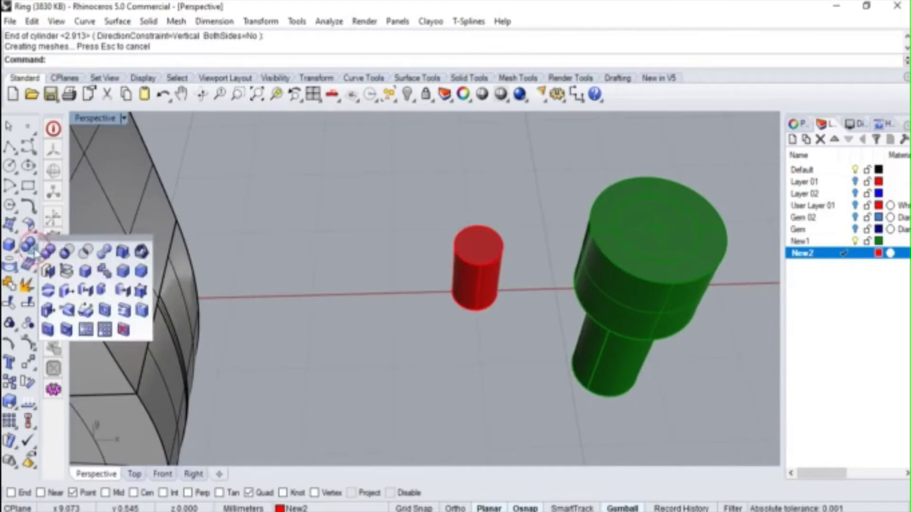
left_click(120, 274)
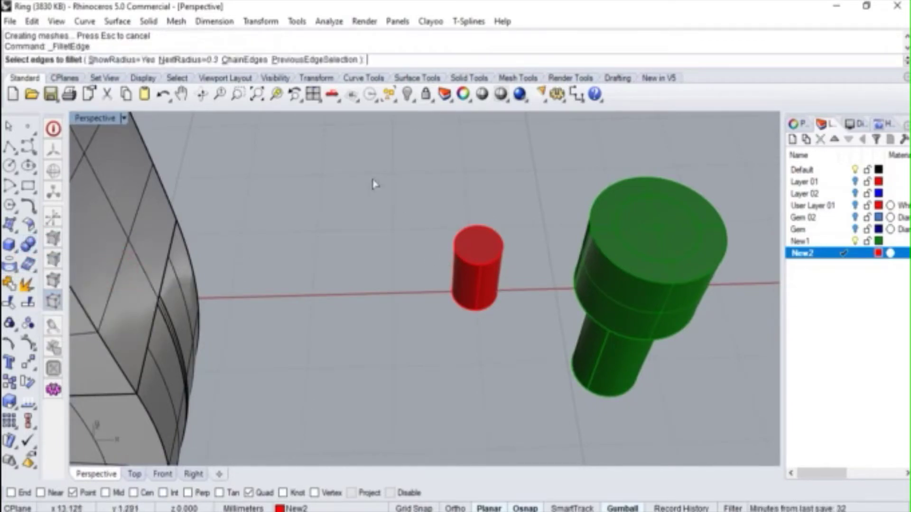
left_click(476, 268)
key("Return")
scroll(518, 258, "up", 6)
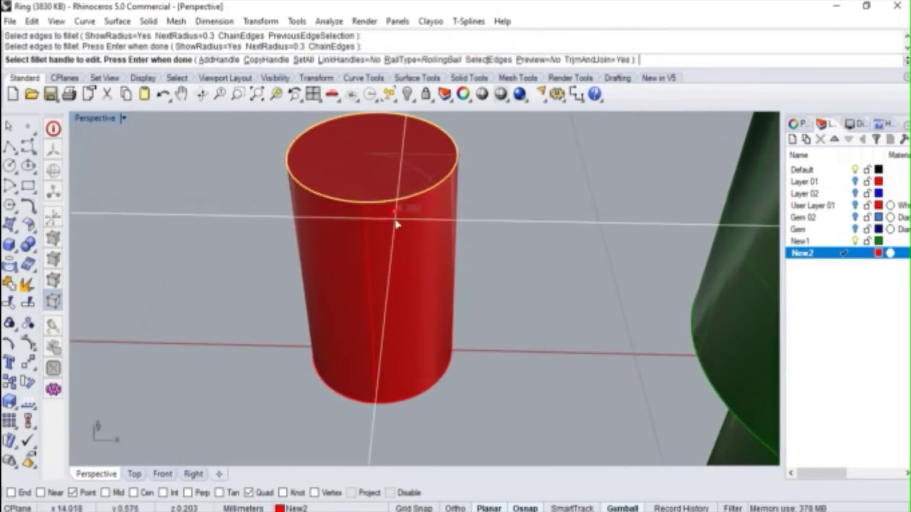
left_click(393, 210)
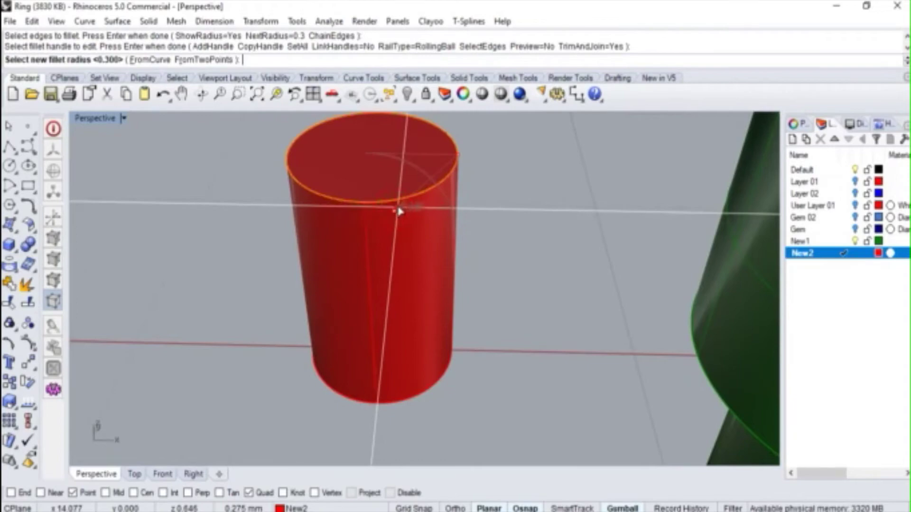
left_click(415, 197)
key("Return")
scroll(503, 166, "down", 5)
right_click_drag(503, 169, 488, 191)
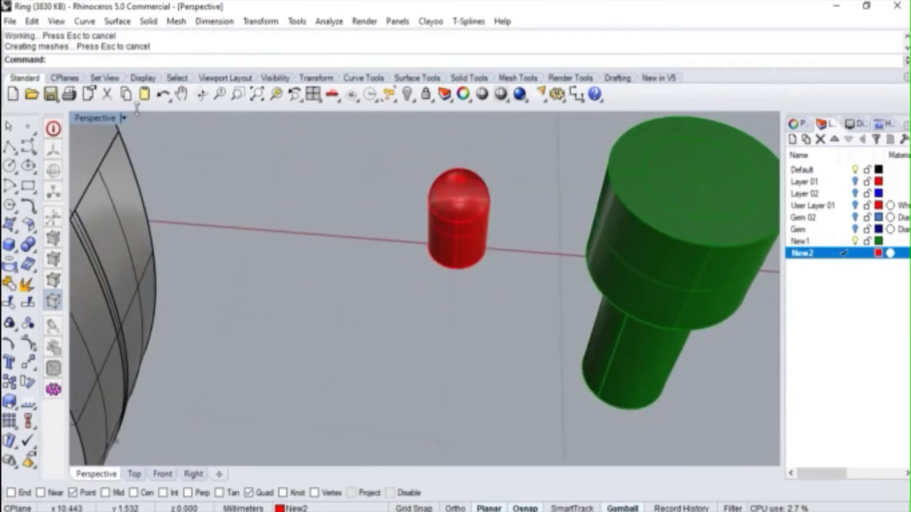
Step: Place a point at the centre of the prong's base and move it up slightly inside the prong
left_click(26, 128)
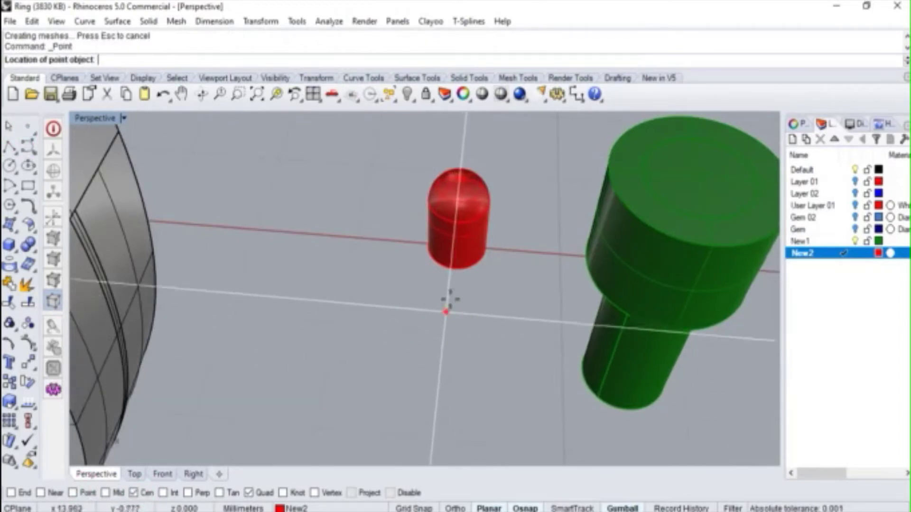
left_click(464, 274)
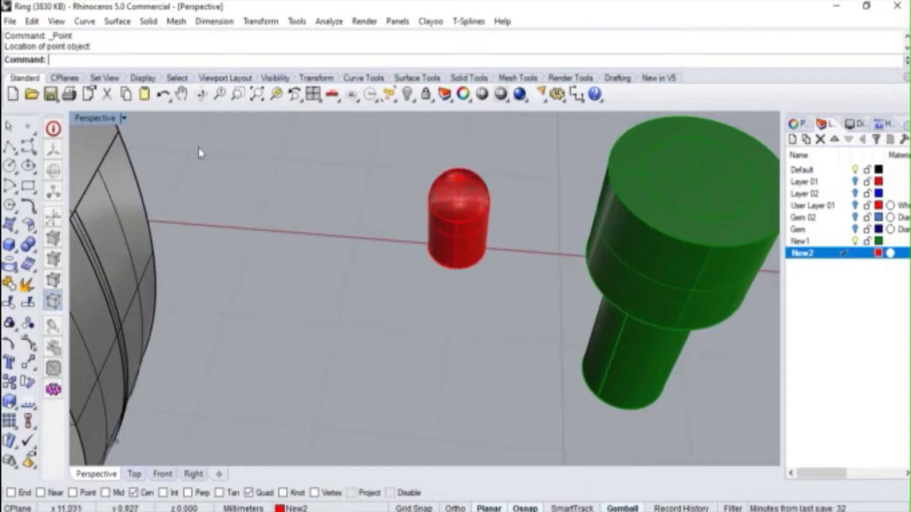
double_click(93, 118)
left_click(204, 370)
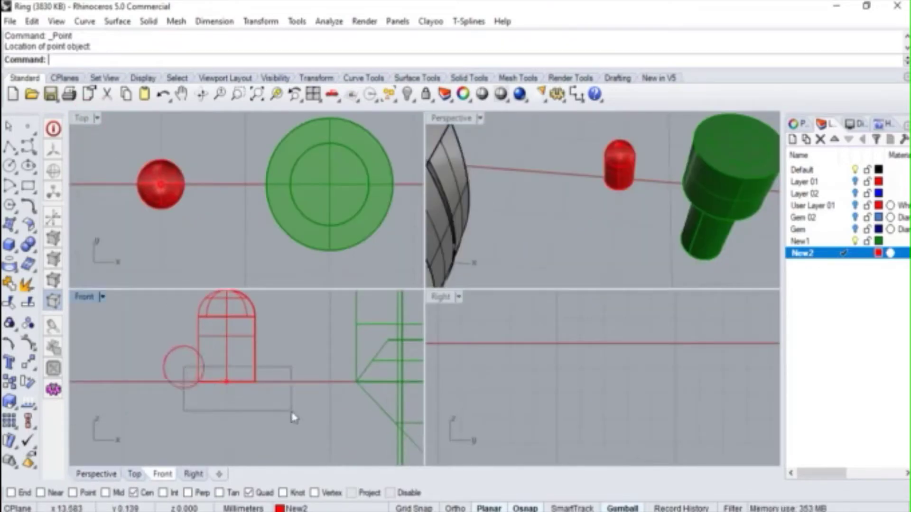
left_click_drag(292, 418, 292, 419)
double_click(85, 297)
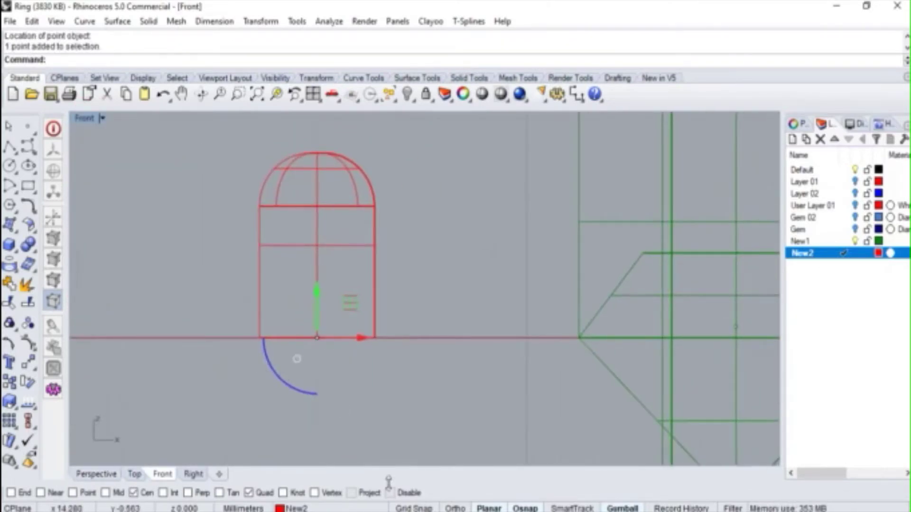
left_click_drag(318, 298, 449, 283)
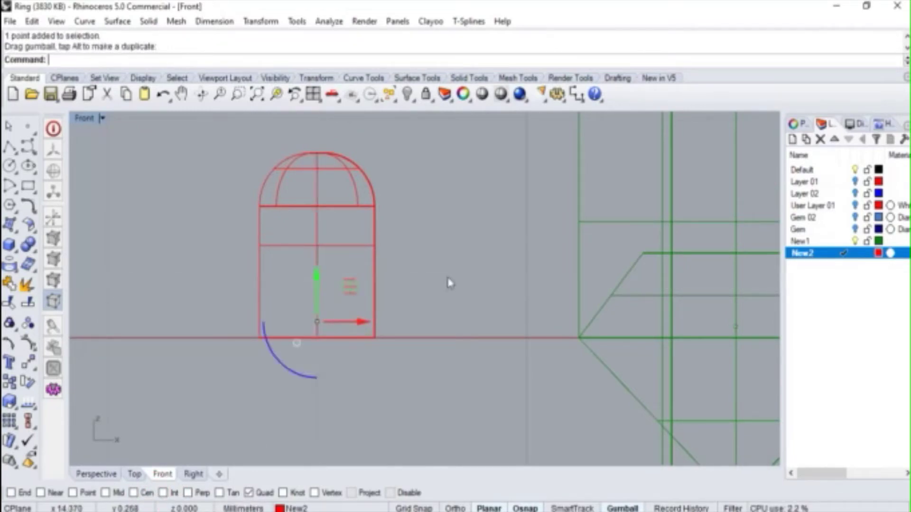
key("Escape")
Step: Group the domed prong with its reference point
scroll(458, 287, "down", 2)
left_click_drag(402, 354, 333, 285)
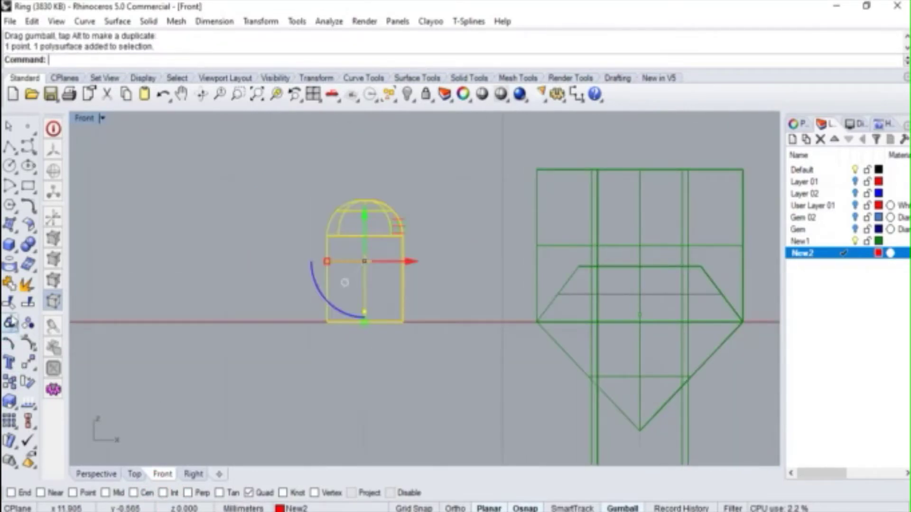
left_click(9, 323)
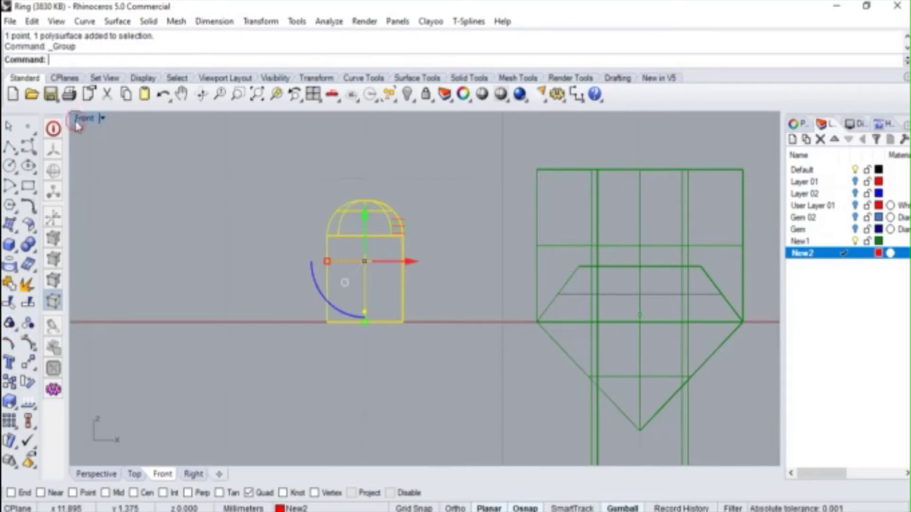
Step: Start Orient on Surface for the grouped prong, using its inner point as base and a point along the x-axis as reference
double_click(78, 119)
scroll(241, 199, "down", 5)
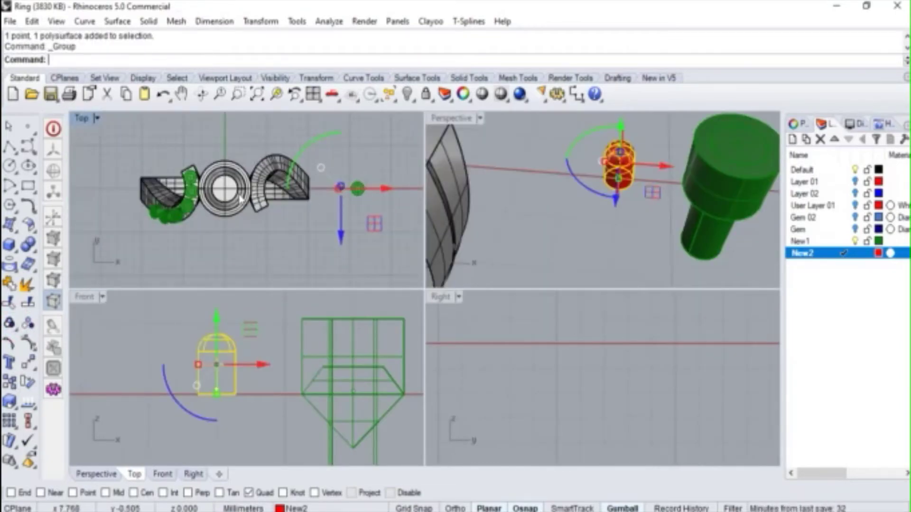
left_click(33, 375)
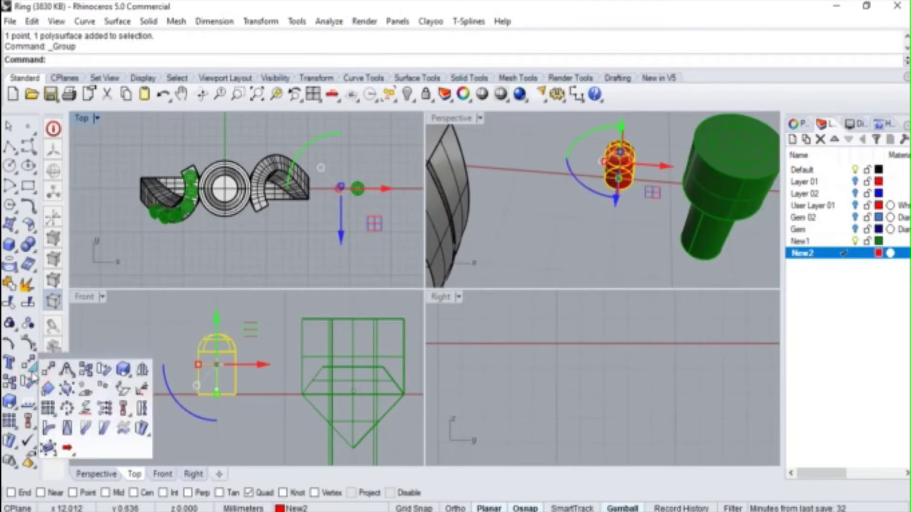
left_click(86, 389)
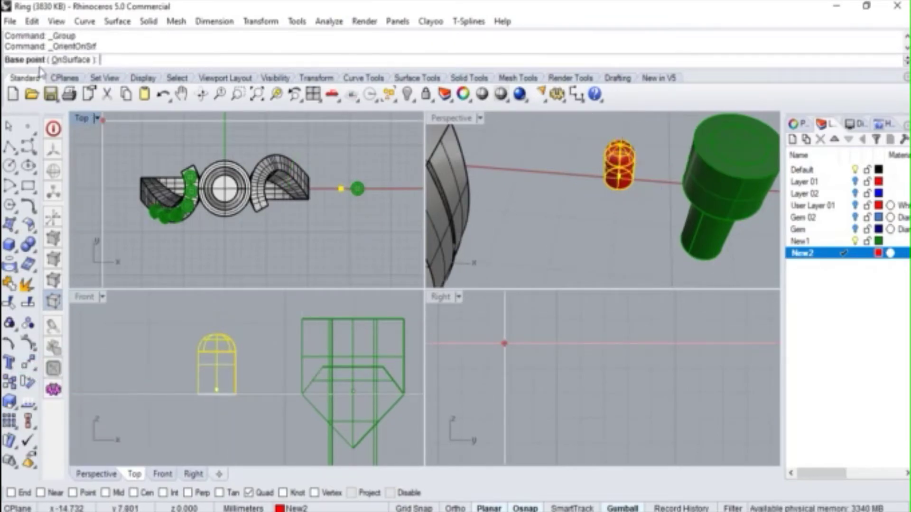
scroll(365, 189, "up", 10)
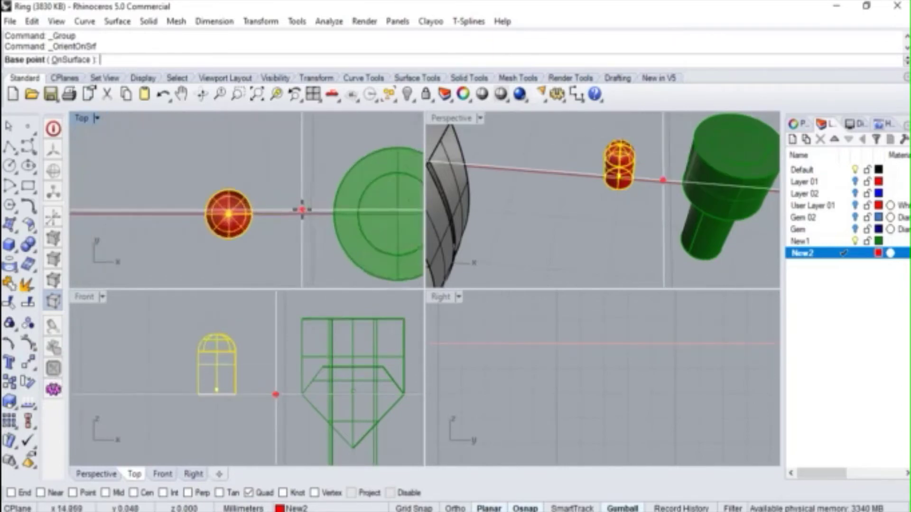
left_click(86, 494)
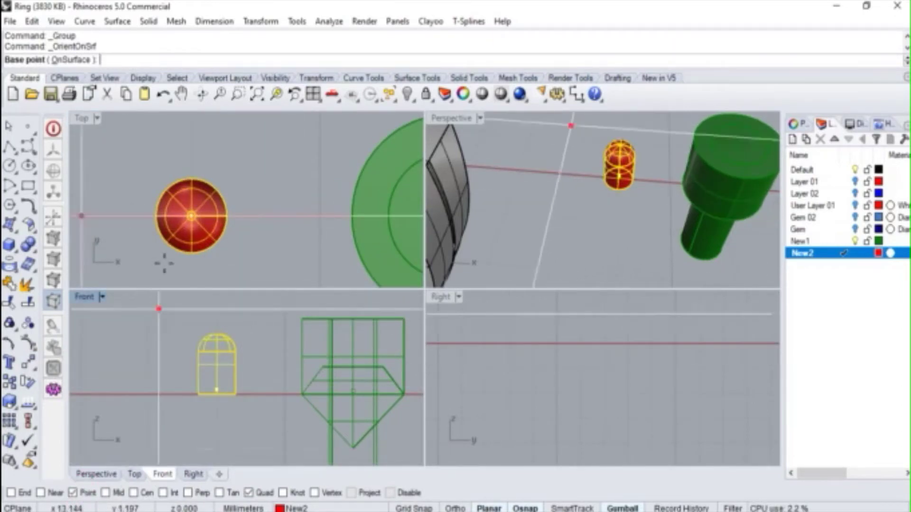
left_click(191, 216)
scroll(284, 227, "down", 5)
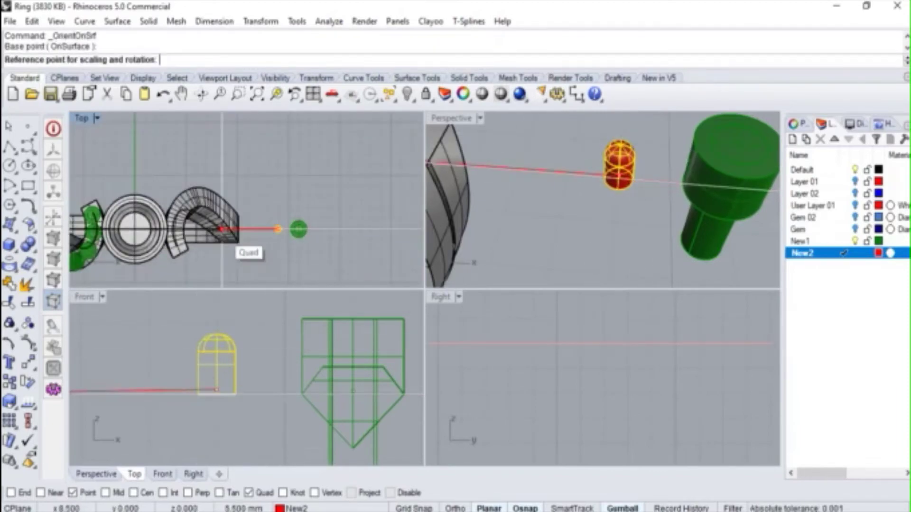
left_click(198, 230)
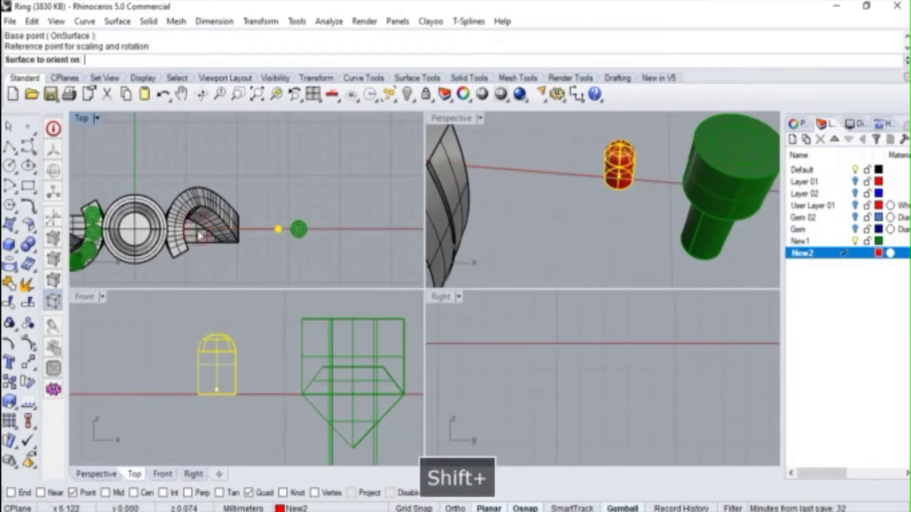
Step: Set the gem-covered shoulder's upper surface as the orientation target, with uniform scale 1.0, rotation angle 0.0 and Rigid on
double_click(476, 121)
scroll(502, 190, "down", 5)
scroll(502, 167, "up", 4)
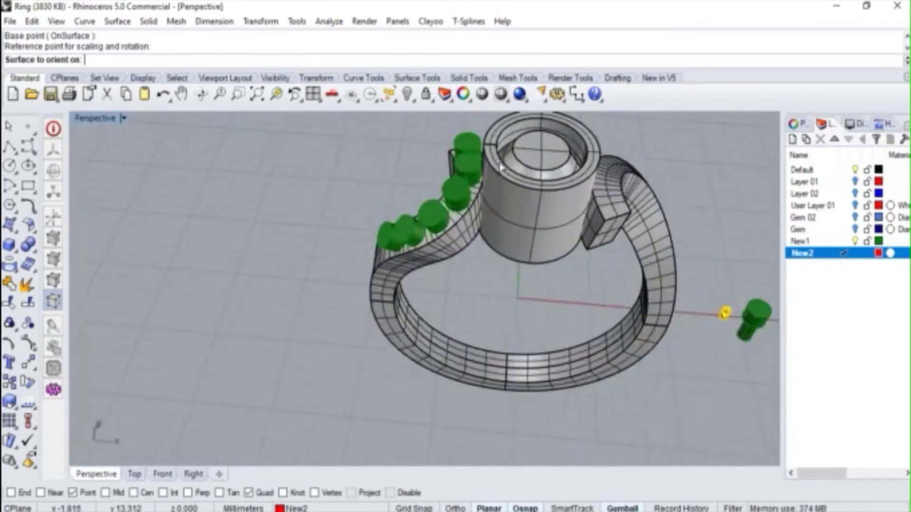
scroll(502, 167, "up", 5)
scroll(548, 197, "up", 2)
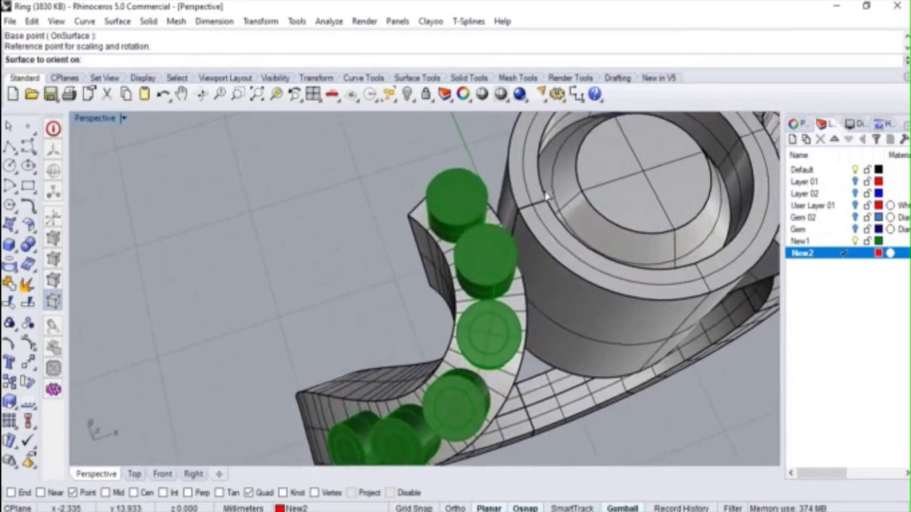
scroll(424, 219, "up", 3)
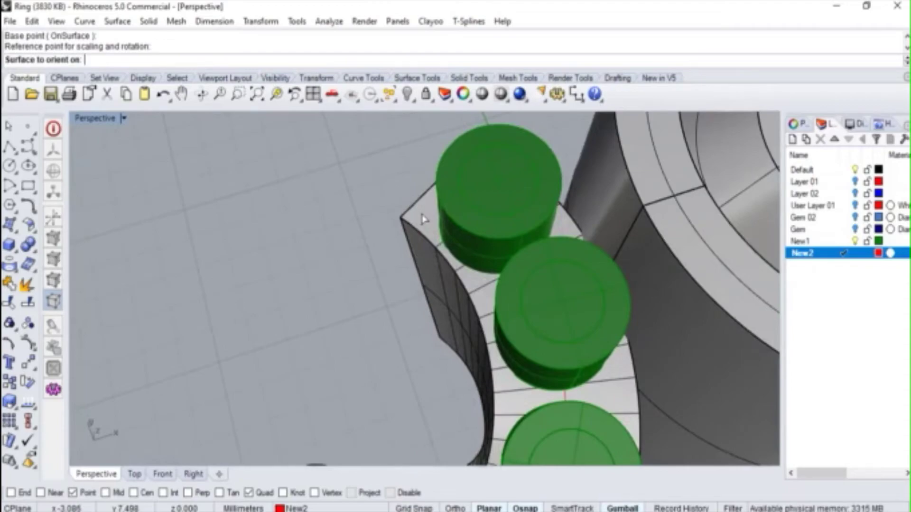
left_click(429, 219)
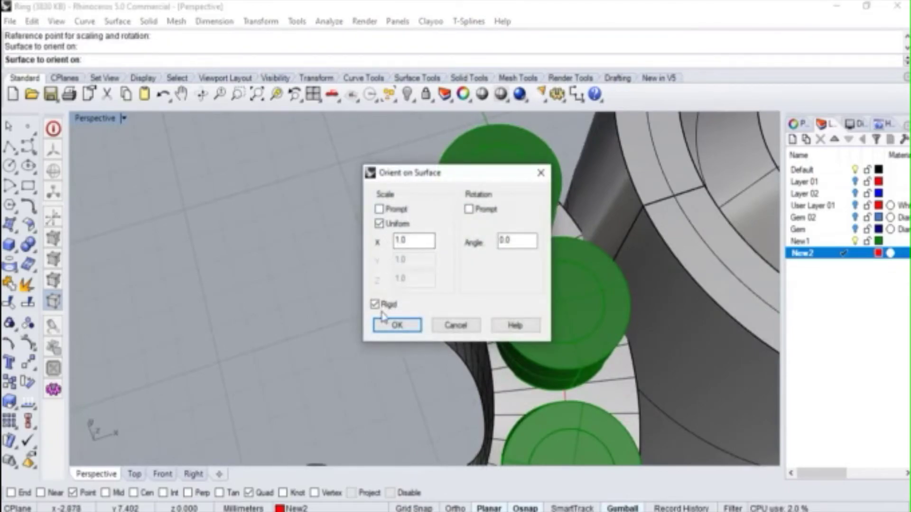
left_click(385, 332)
Step: Place two prong copies at the corners of the shoulder's free end, beside the first gem cutter
scroll(476, 254, "up", 6)
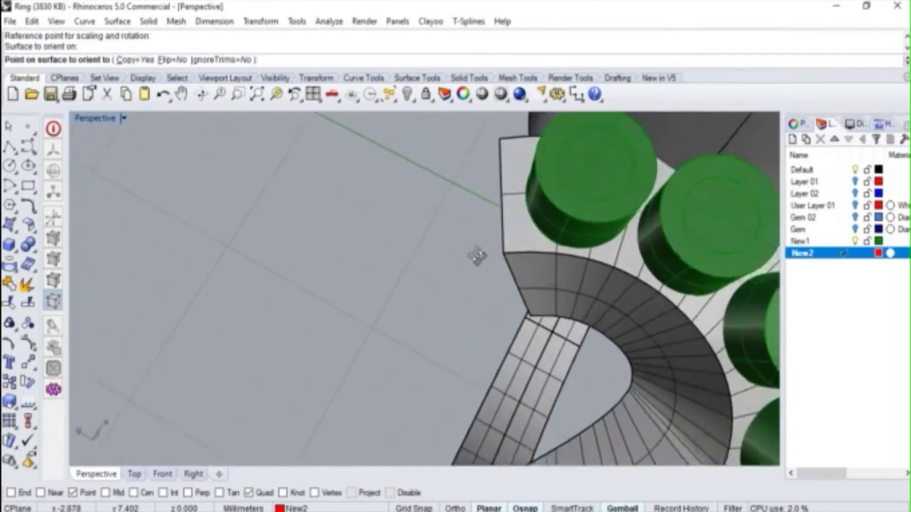
right_click_drag(532, 197, 587, 273, "shift")
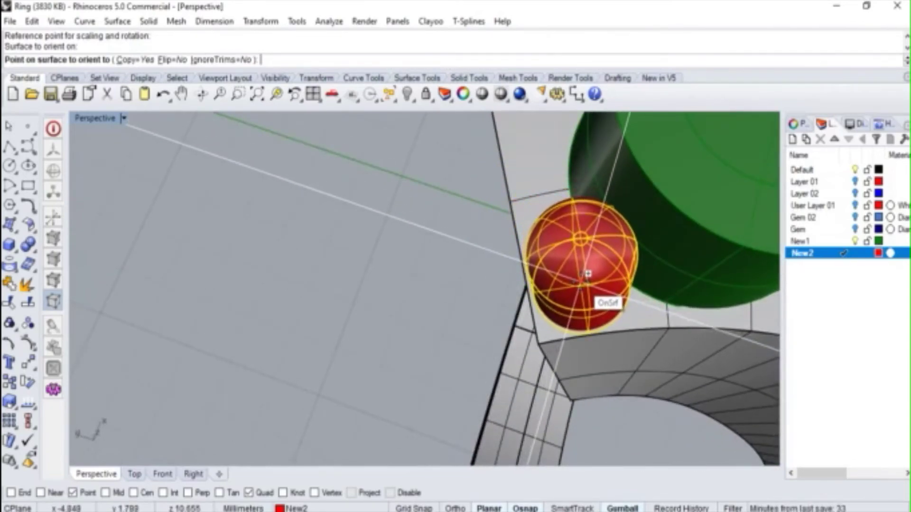
left_click(588, 274)
scroll(584, 274, "down", 3)
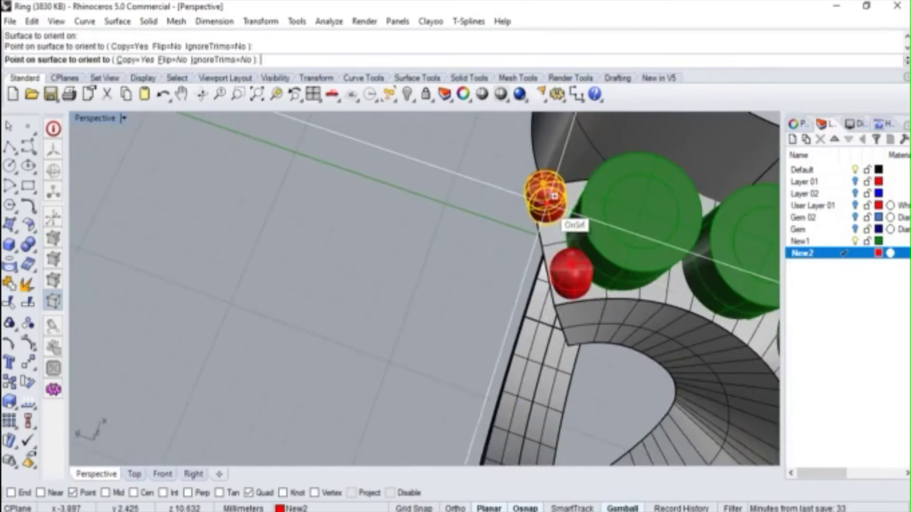
left_click(559, 199)
right_click_drag(550, 204, 521, 247)
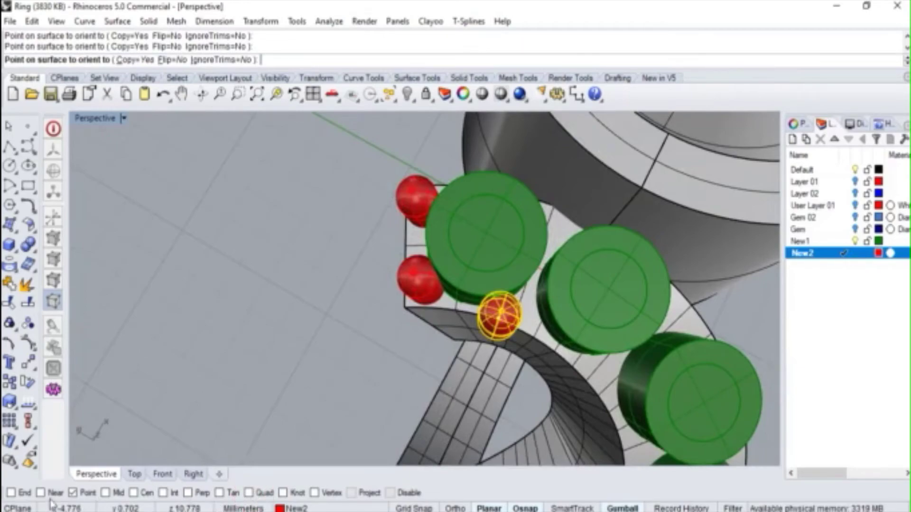
Step: Turn off Point snapping and place a prong copy on each side of the gap between the first and second gem cutters
left_click(82, 497)
scroll(493, 317, "up", 3)
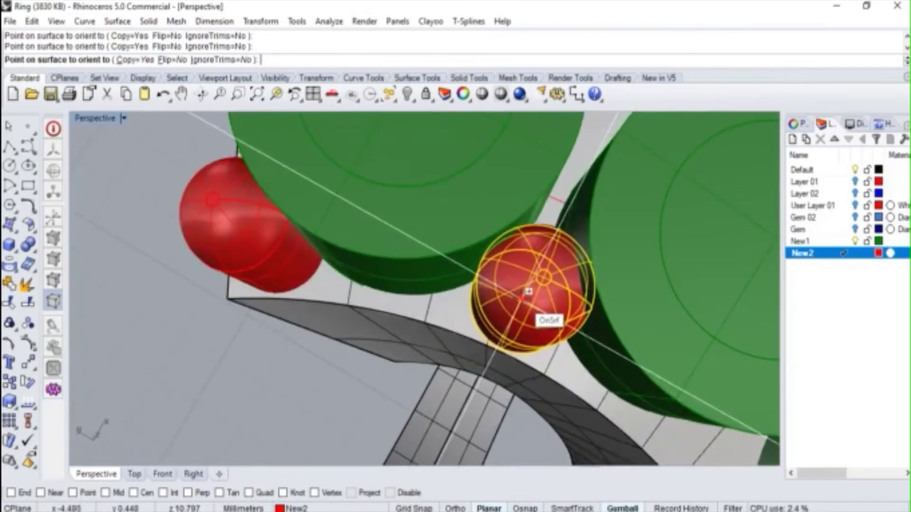
scroll(419, 264, "down", 3)
right_click_drag(405, 275, 386, 248)
scroll(471, 275, "up", 3)
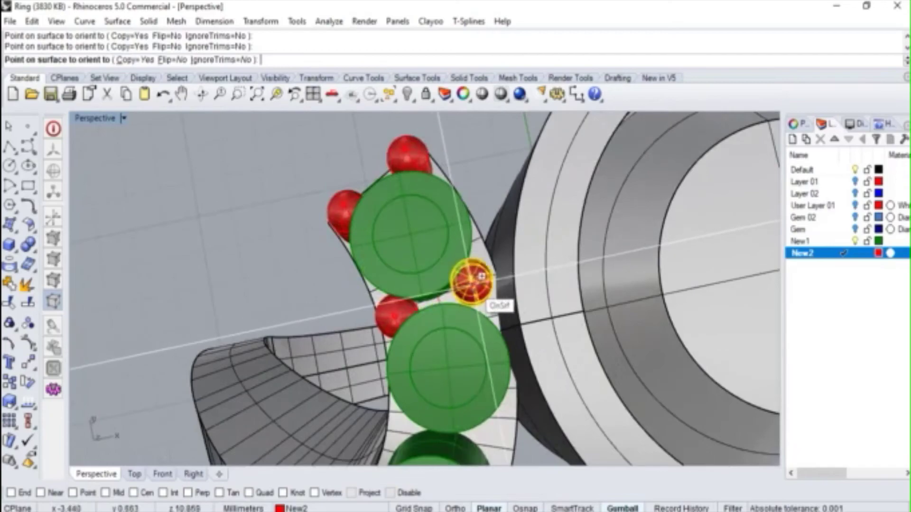
scroll(471, 278, "down", 3)
right_click_drag(458, 244, 464, 183)
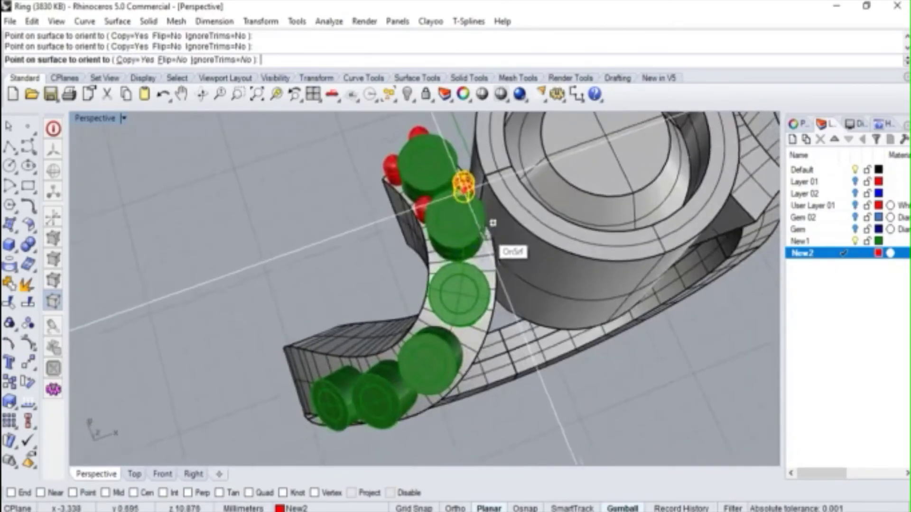
Step: Place a prong copy on each side of the gap between the second and third gem cutters
scroll(438, 266, "up", 3)
right_click_drag(437, 266, 442, 309)
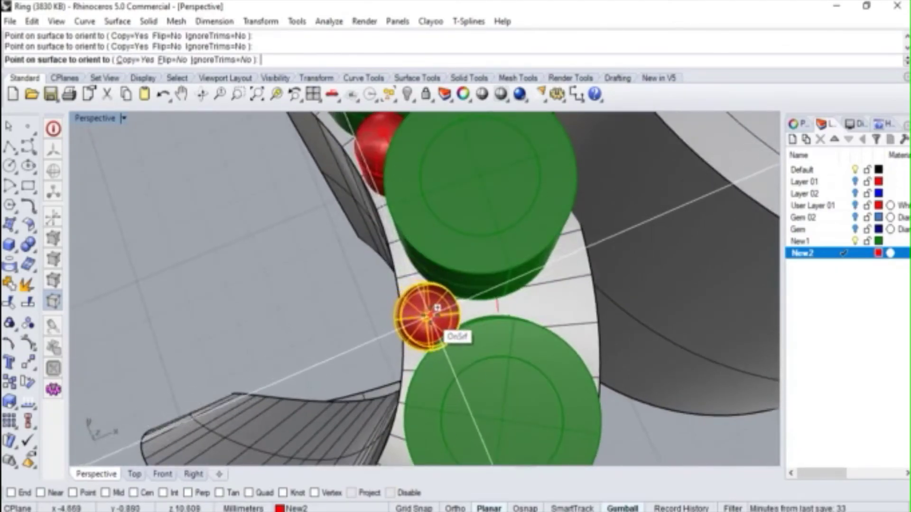
scroll(439, 304, "down", 2)
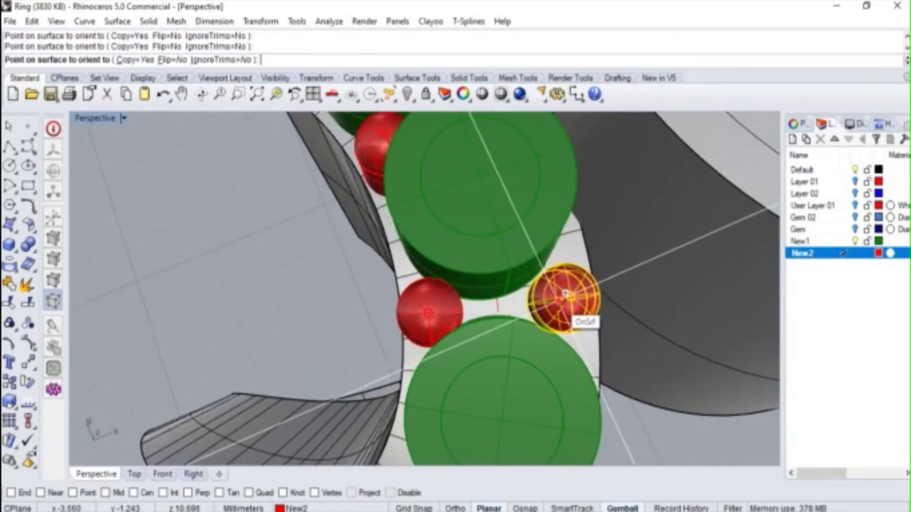
scroll(565, 292, "down", 3)
scroll(456, 208, "up", 5)
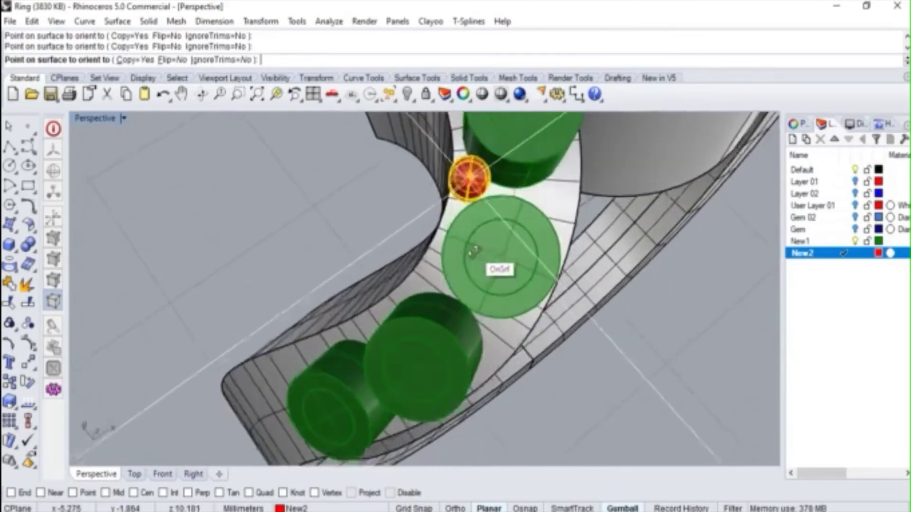
Step: Place pairs of prong copies in the gaps between the third and fourth and the fourth and fifth gem cutters
left_click(472, 192)
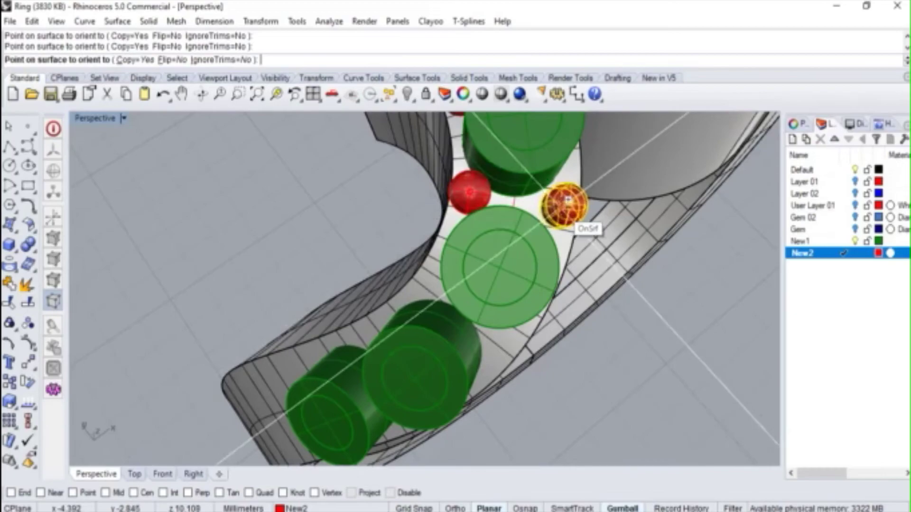
left_click(559, 200)
scroll(496, 155, "down", 3)
scroll(469, 219, "up", 5)
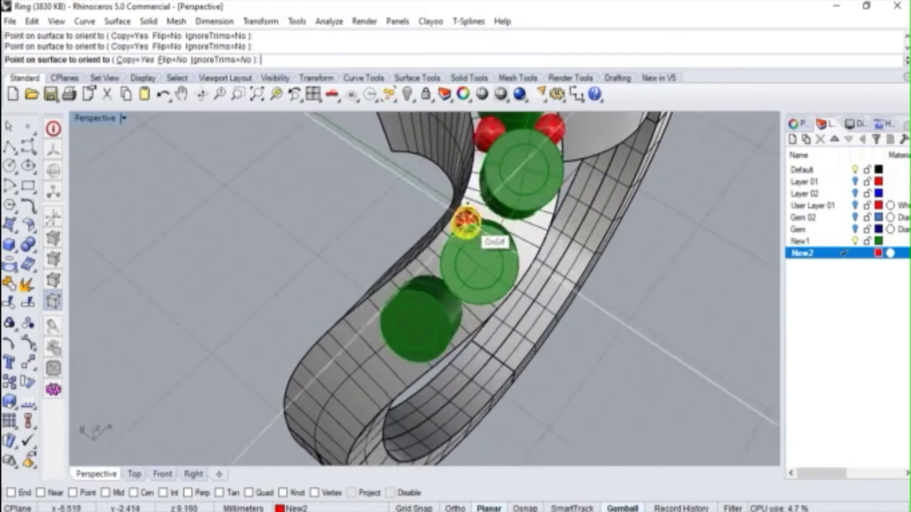
left_click(486, 203)
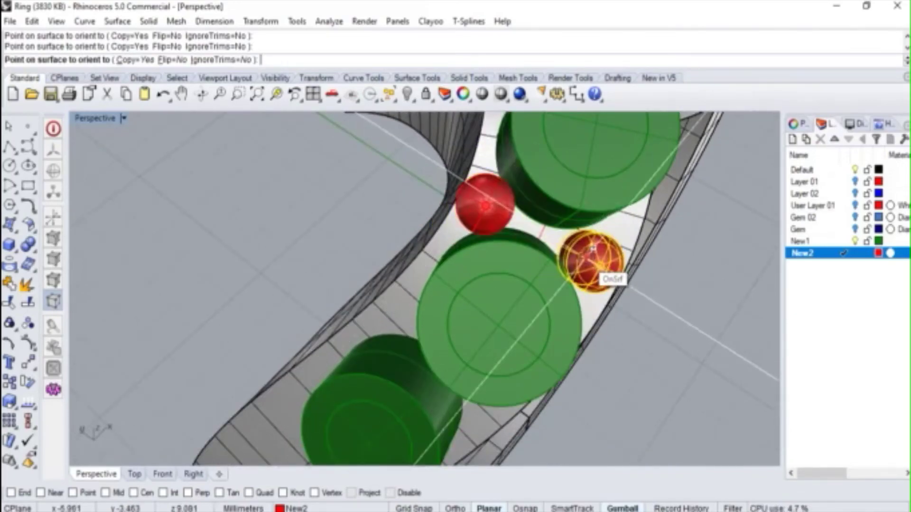
left_click(595, 248)
scroll(559, 228, "down", 3)
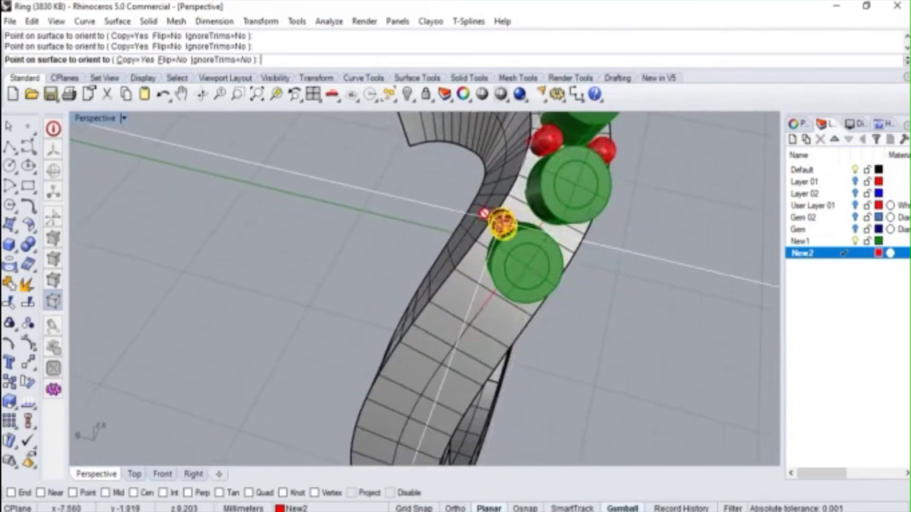
Step: Place prong pairs between the fifth and sixth gem cutters and just beyond the sixth, and finish orienting the prongs
scroll(488, 218, "up", 5)
scroll(560, 219, "down", 3)
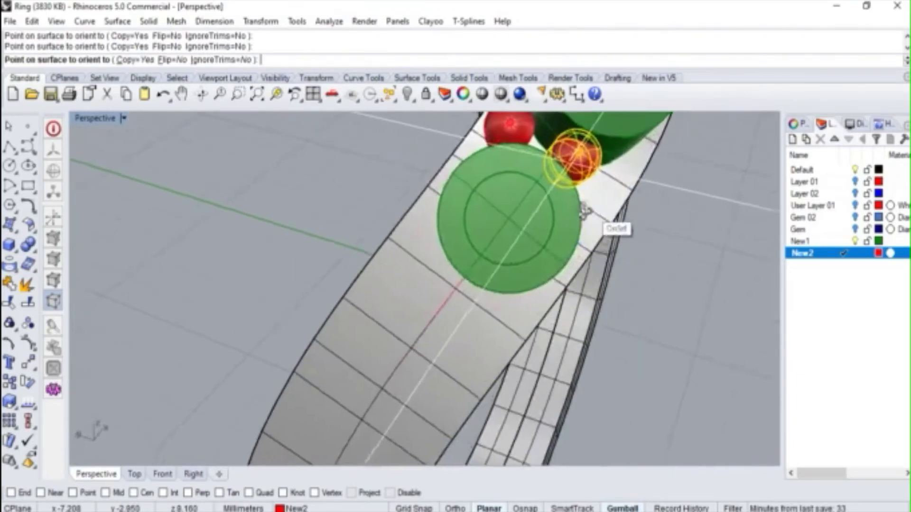
scroll(553, 237, "down", 1)
right_click_drag(569, 247, 602, 240)
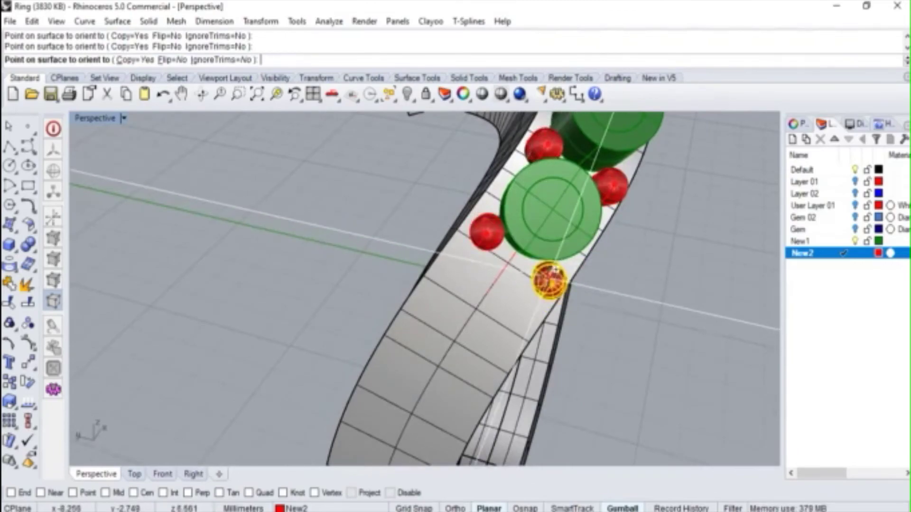
left_click(545, 289)
key("Return")
scroll(409, 278, "down", 5)
scroll(409, 278, "down", 3)
right_click_drag(234, 315, 240, 160)
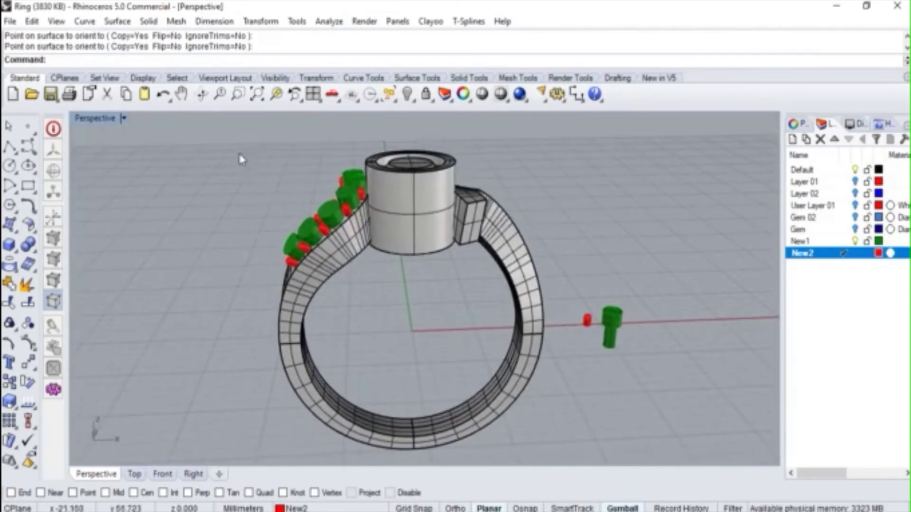
Step: Polar-array the shoulder's gems, cutters and prongs, leaving out the guide curve, around the origin with 2 items over 360 degrees
left_click_drag(359, 270, 384, 289)
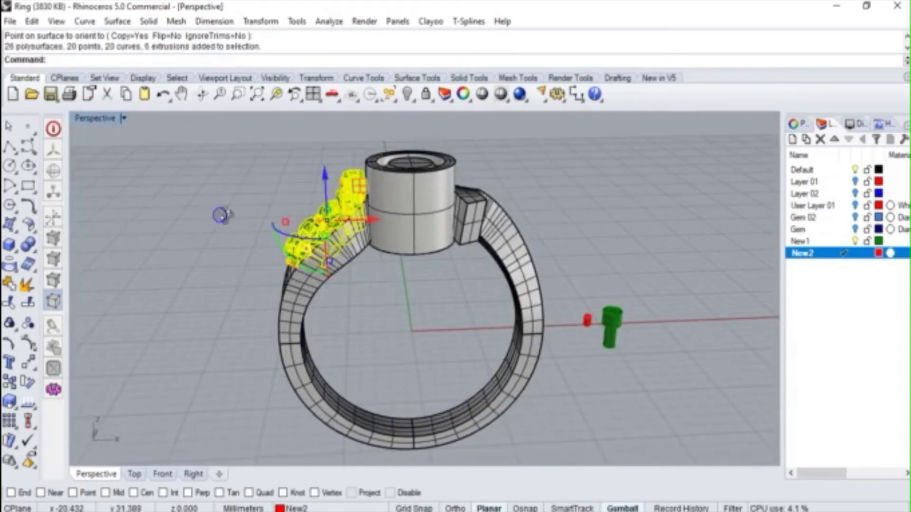
right_click_drag(384, 289, 308, 246)
scroll(396, 331, "up", 3)
left_click(396, 331, "ctrl")
scroll(364, 246, "up", 4)
double_click(101, 119)
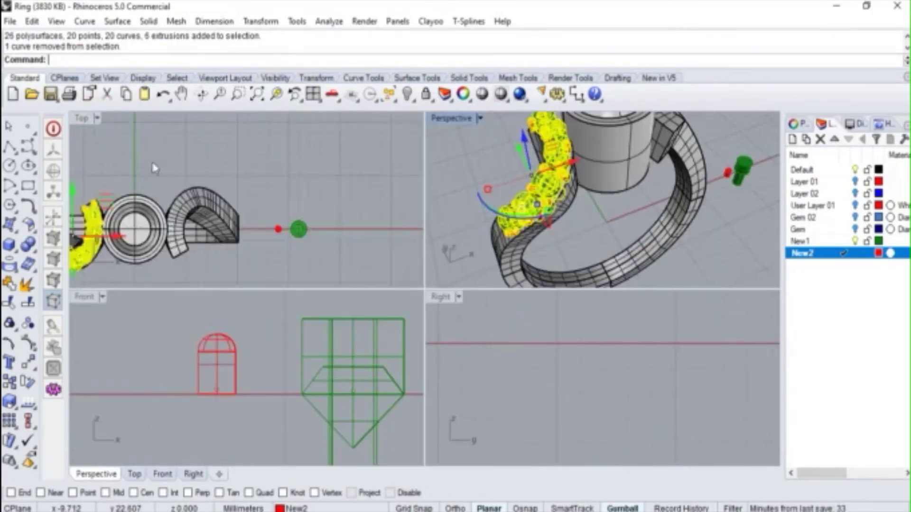
scroll(264, 167, "up", 5)
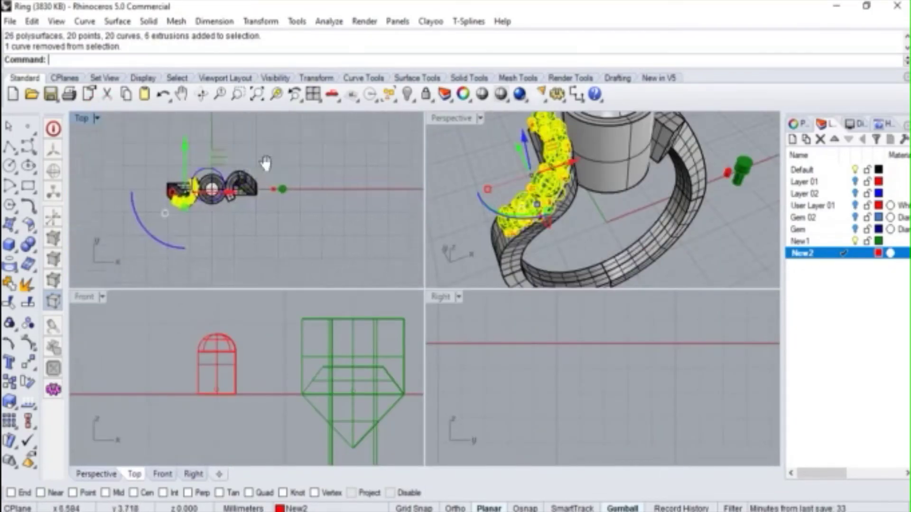
left_click(10, 420)
left_click(47, 428)
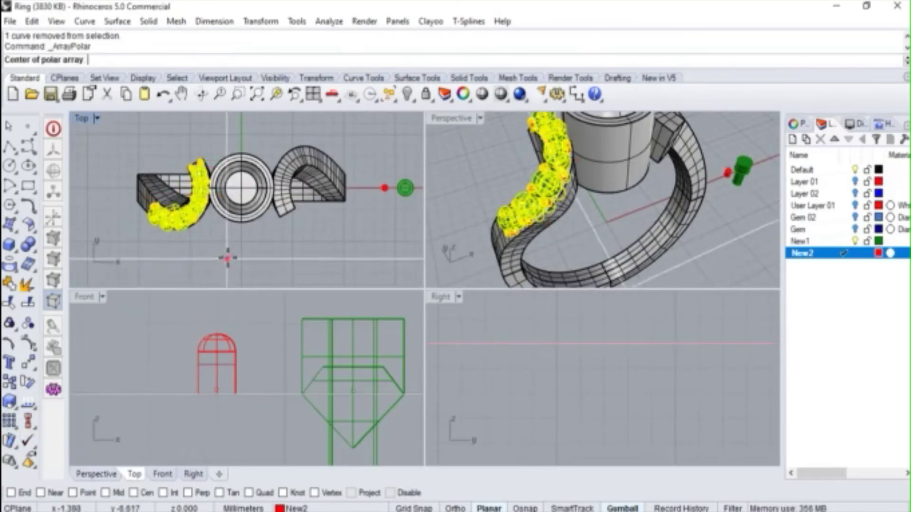
type("0")
key("Return")
key("Return")
key("Return")
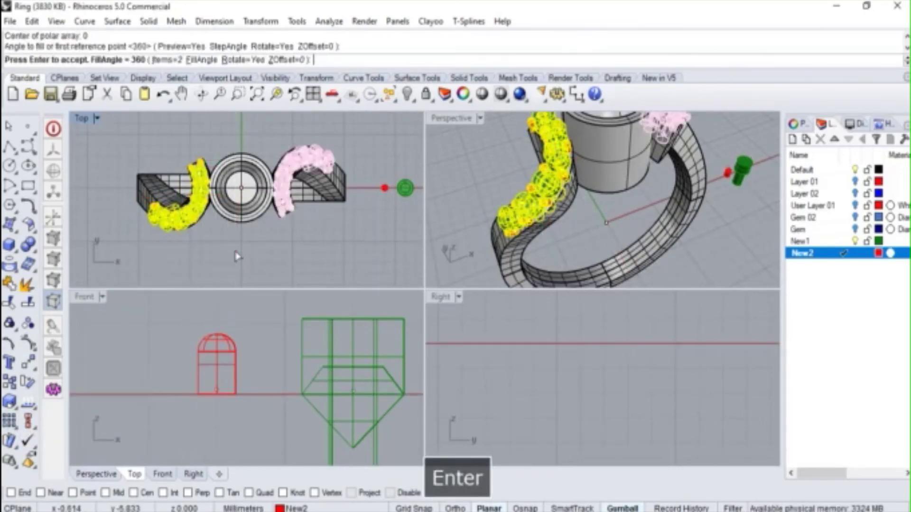
key("Return")
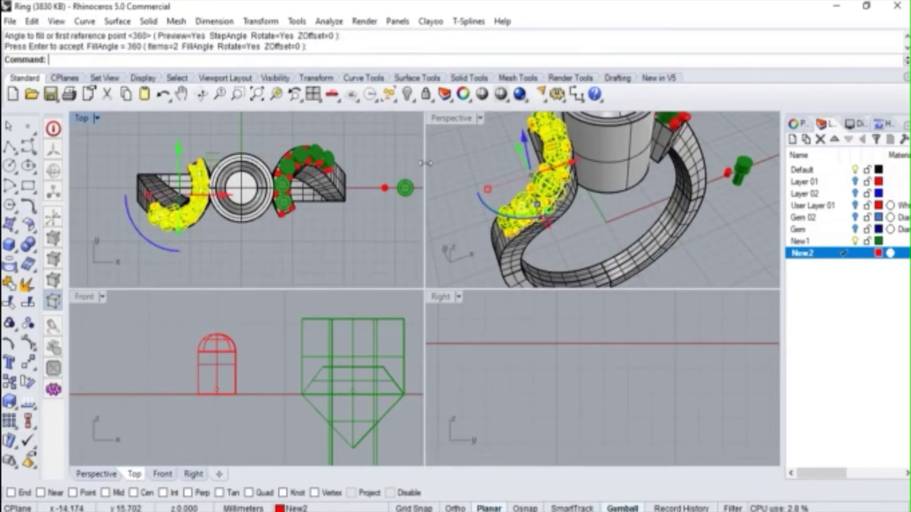
left_click(451, 118)
double_click(451, 118)
scroll(233, 216, "down", 3)
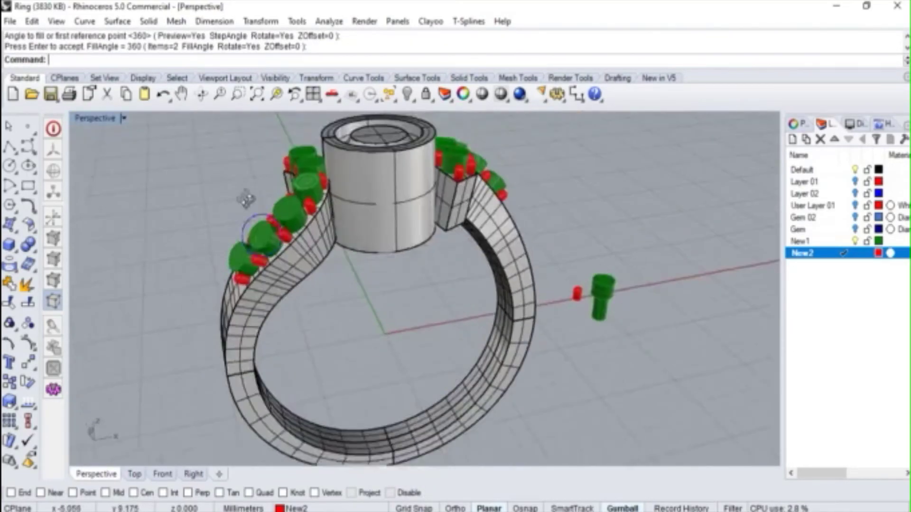
Step: Boolean-subtract all the gem cutters along both shoulders from the ring band, deleting the cutters
left_click(260, 317)
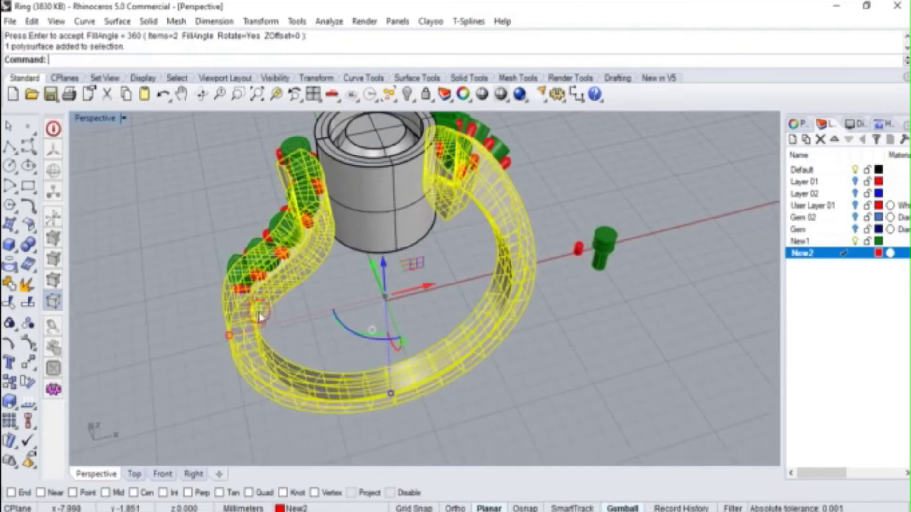
left_click(36, 249)
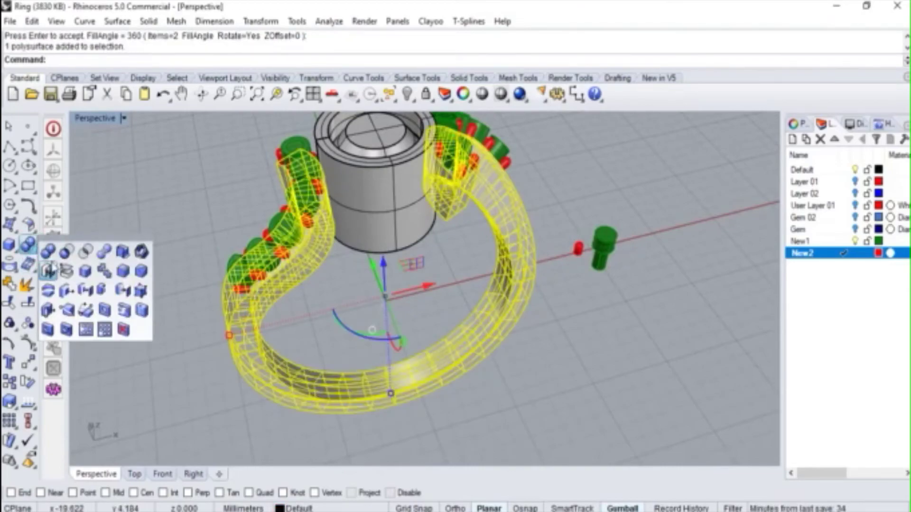
left_click(65, 253)
left_click(236, 265)
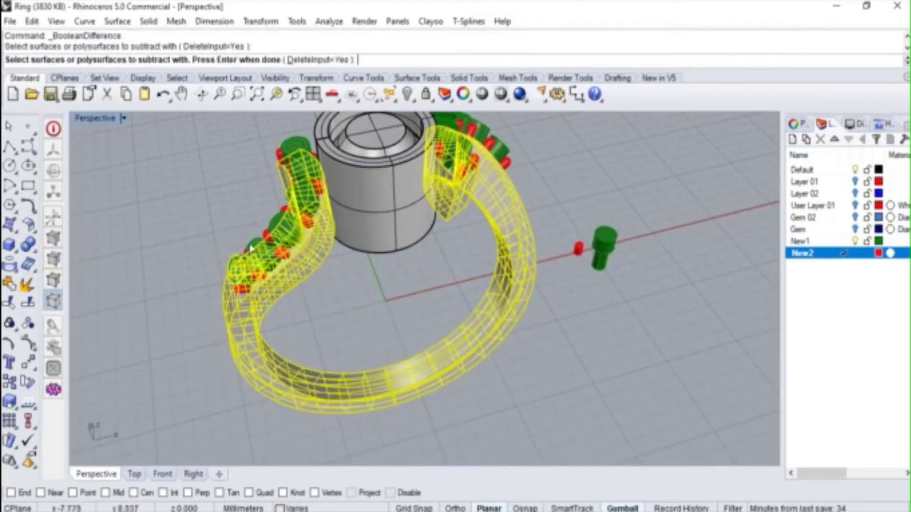
left_click(260, 250)
left_click(283, 229)
left_click(304, 174)
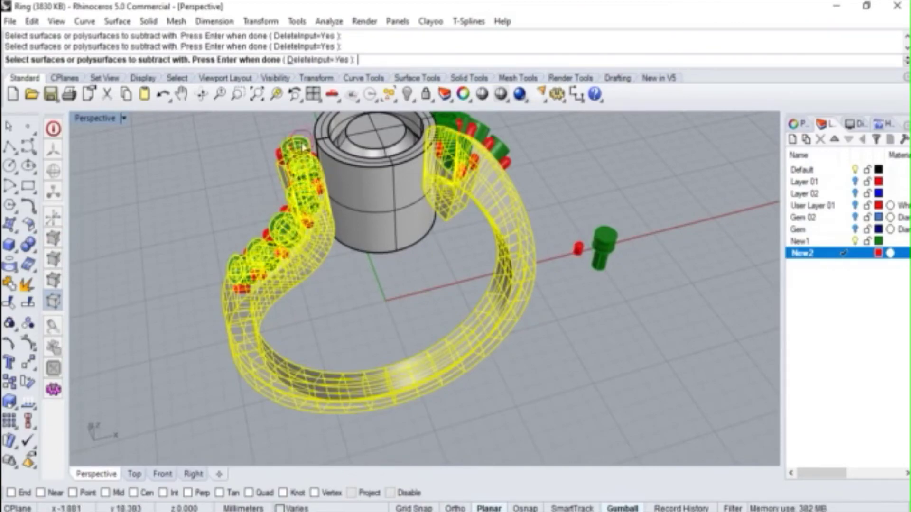
right_click_drag(501, 181, 499, 157)
scroll(498, 157, "down", 4)
scroll(497, 190, "up", 5)
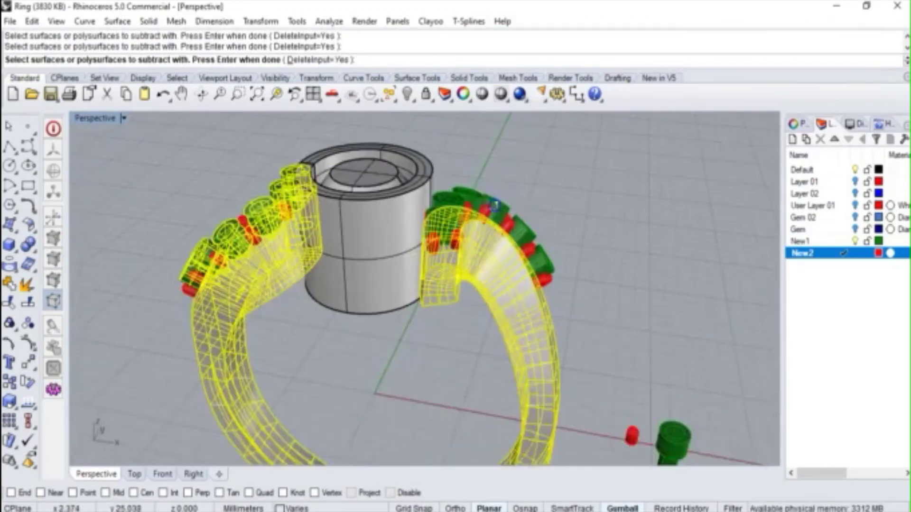
right_click_drag(497, 189, 503, 214)
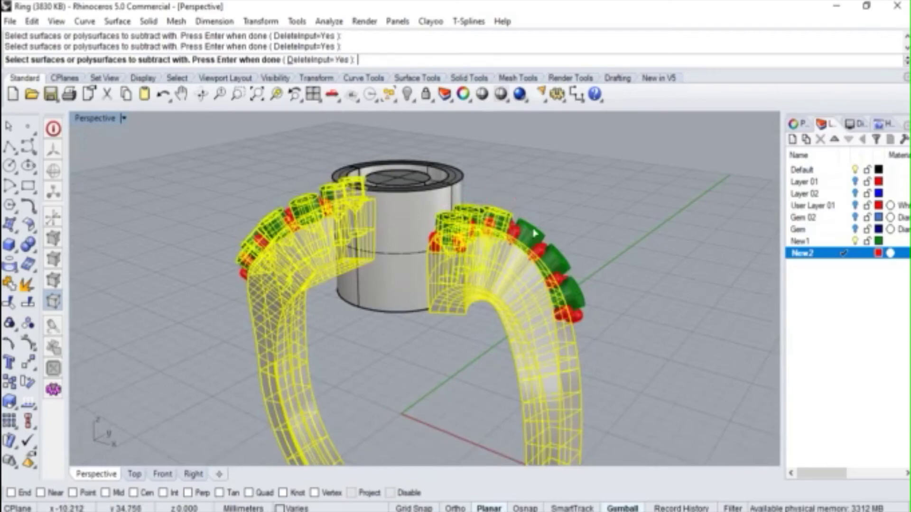
right_click(591, 260)
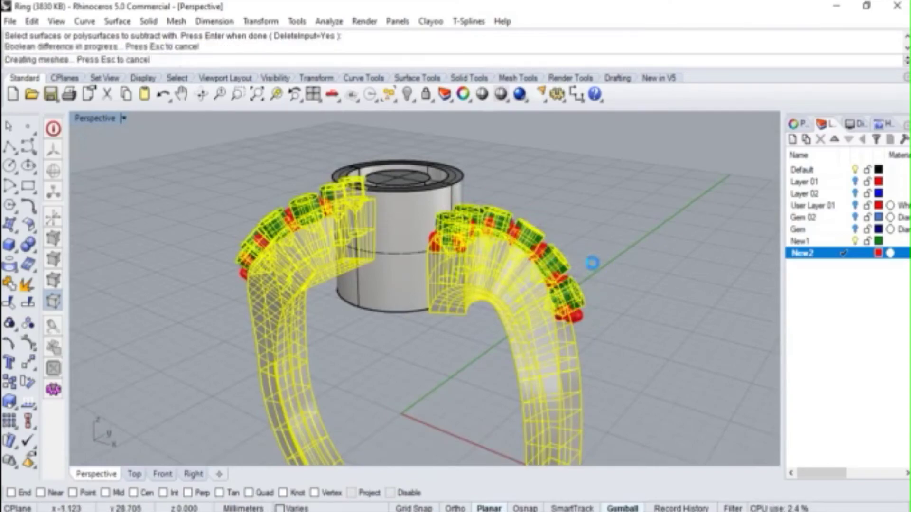
right_click_drag(535, 195, 469, 212)
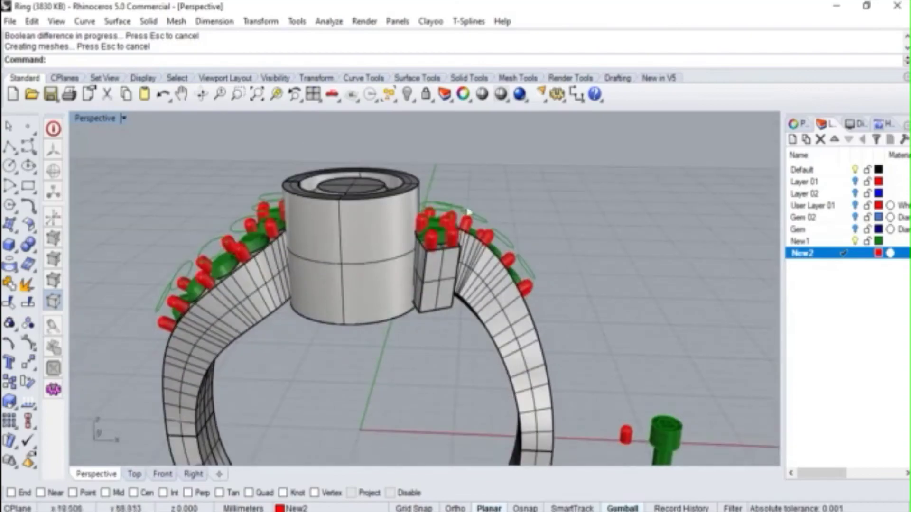
Step: Draw a circle of 17 mm diameter centred on the origin in the Front view
double_click(93, 118)
double_click(84, 298)
scroll(412, 255, "down", 5)
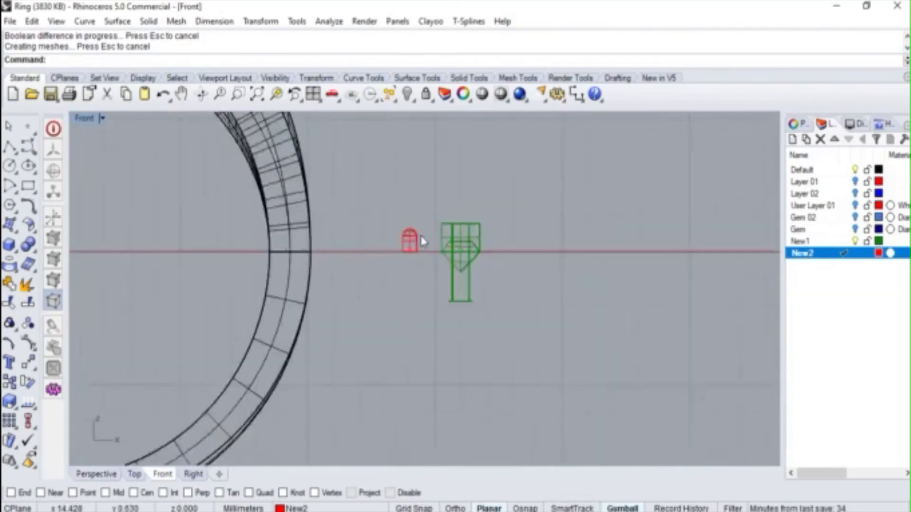
scroll(320, 182, "up", 3)
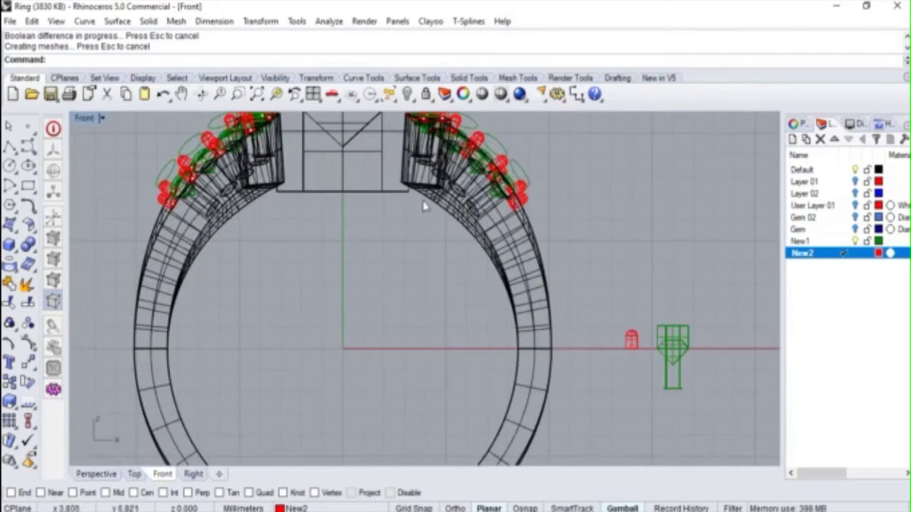
scroll(379, 180, "down", 2)
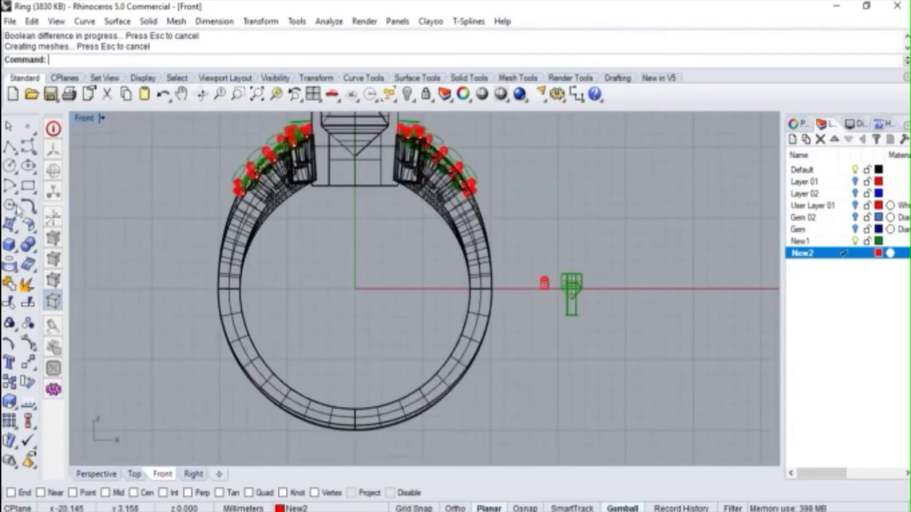
left_click(10, 165)
type("0")
key("Return")
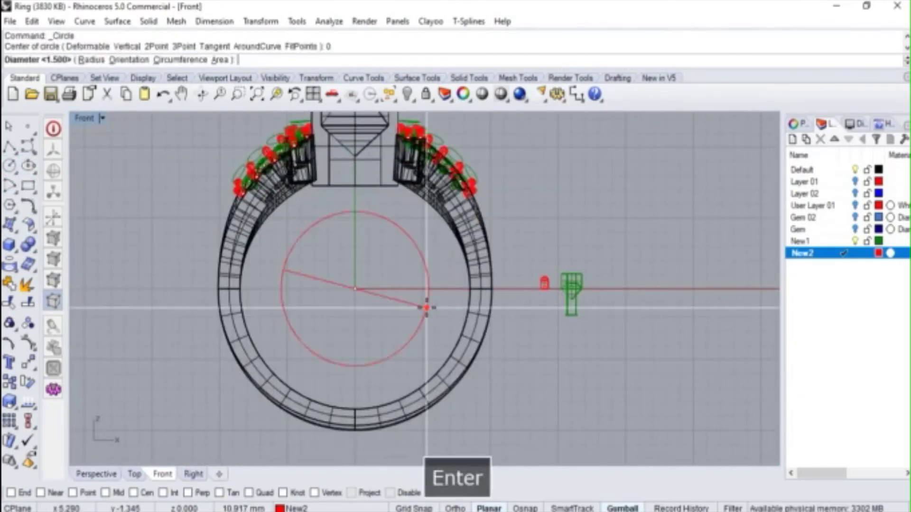
type("17")
key("Return")
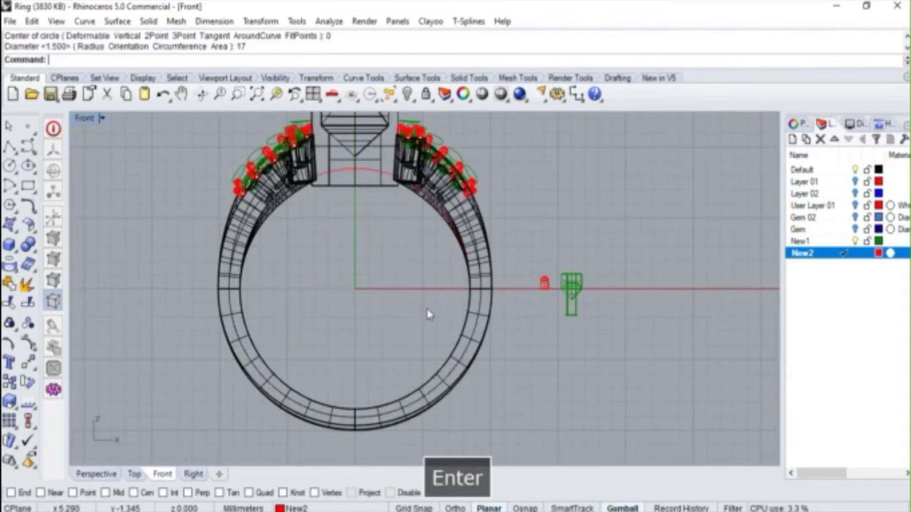
Step: Extrude the finger-hole circle to both sides, about 12 mm each way, as a capped solid cylinder
left_click(370, 168)
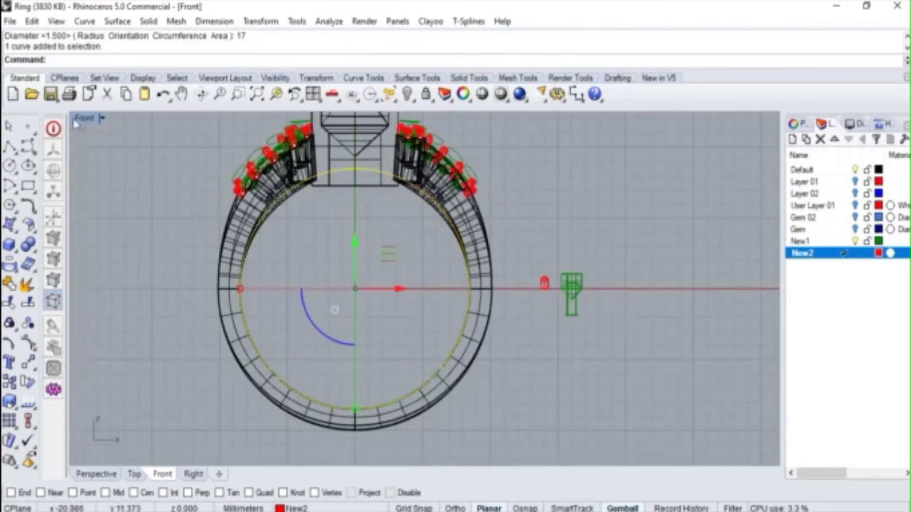
double_click(90, 119)
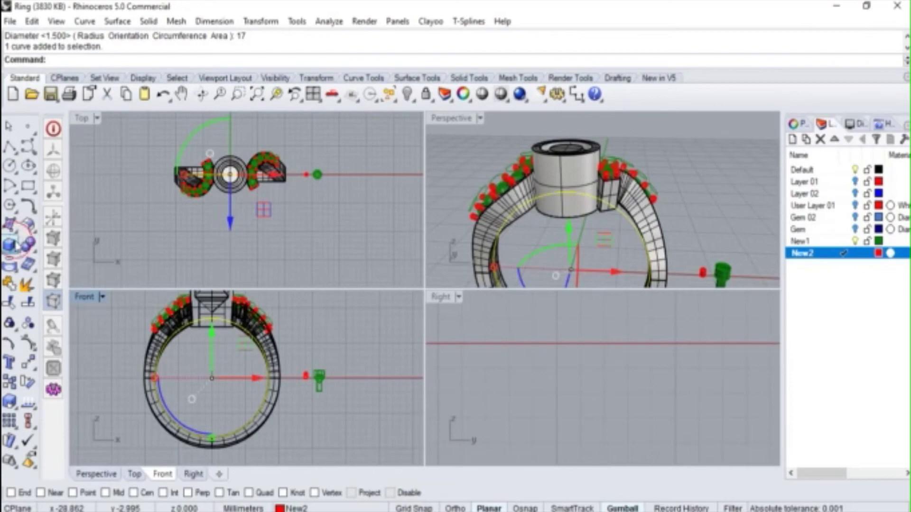
left_click(14, 244)
left_click(66, 290)
left_click(185, 327)
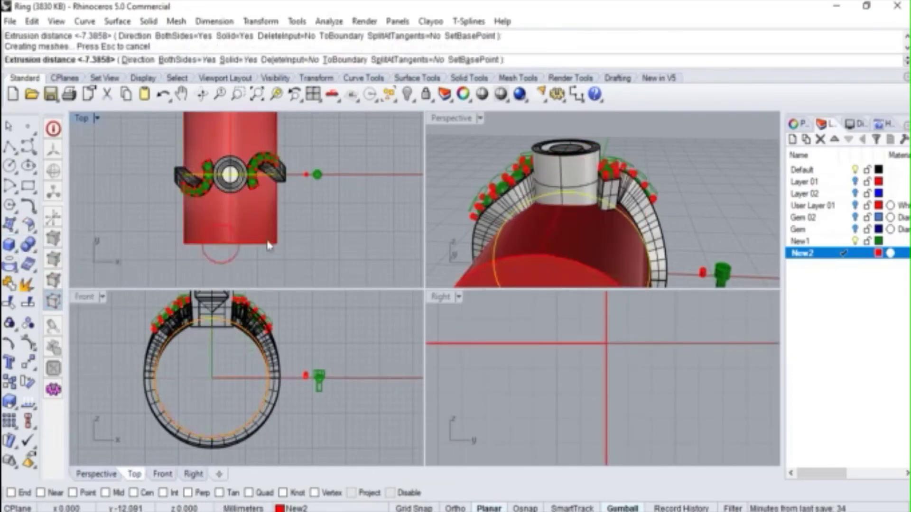
Step: Boolean-subtract the finger-hole cylinder from the band and the bezel together
scroll(169, 323, "up", 2)
scroll(154, 363, "up", 2)
left_click(154, 363)
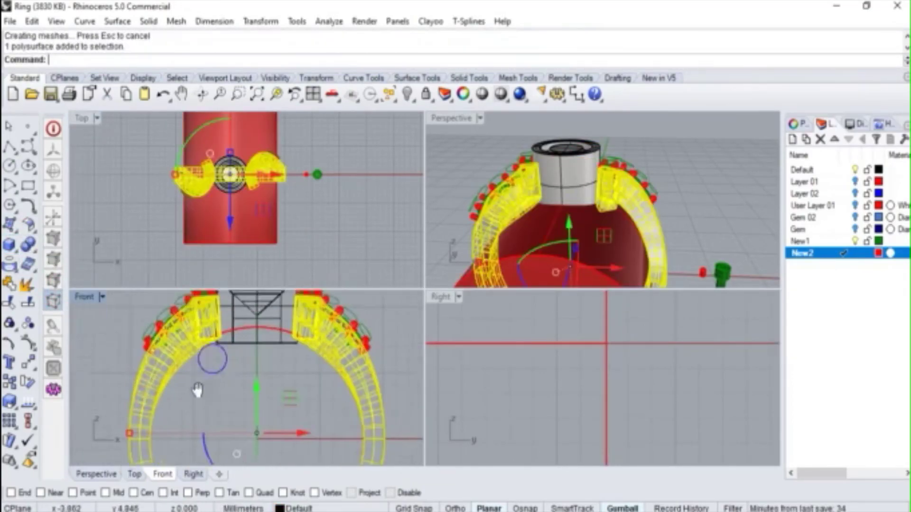
left_click(225, 375, "shift")
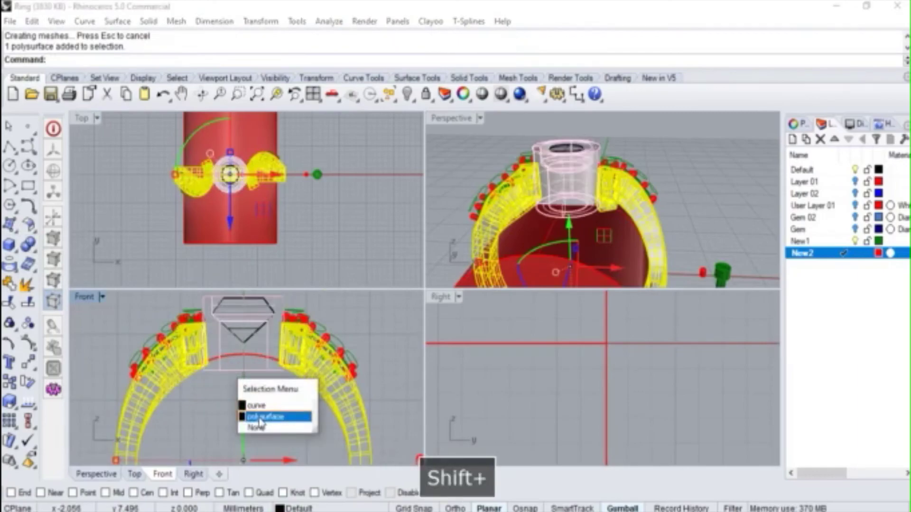
left_click(275, 416)
left_click(30, 247)
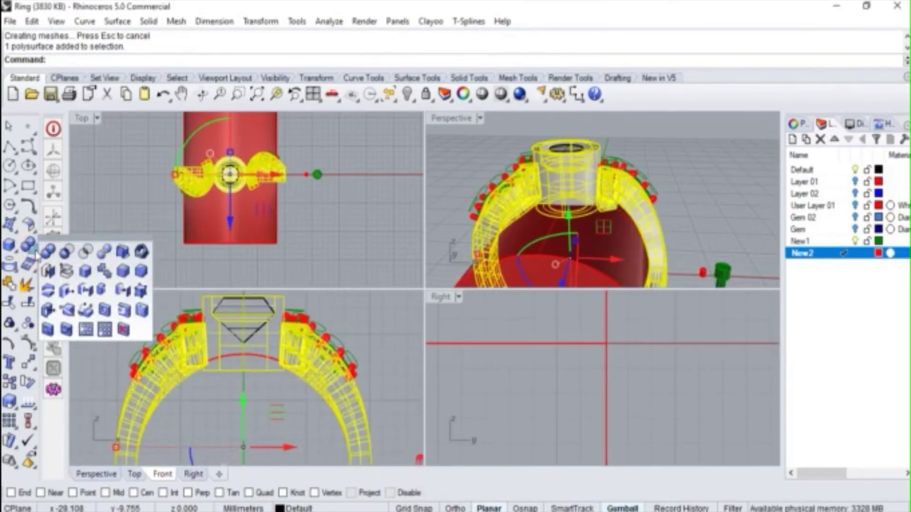
left_click(67, 252)
left_click(218, 237)
key("Return")
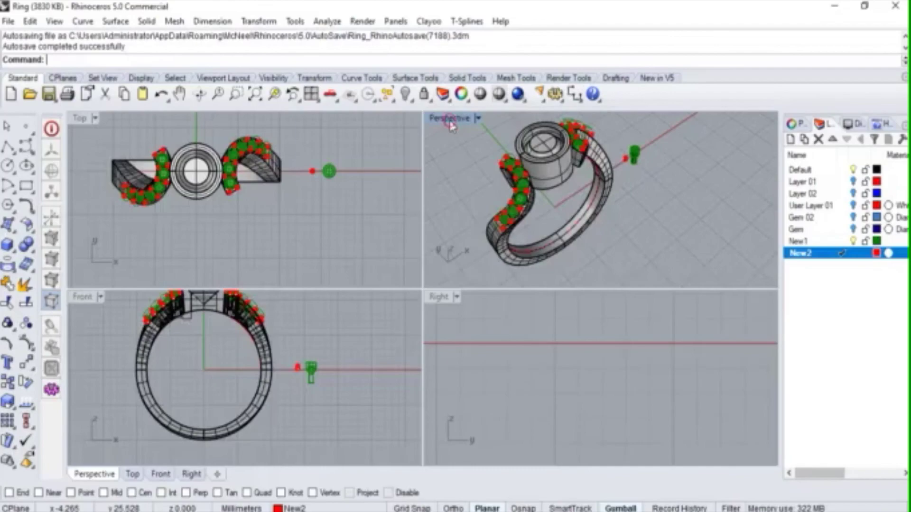
double_click(451, 119)
right_click_drag(423, 300, 456, 231)
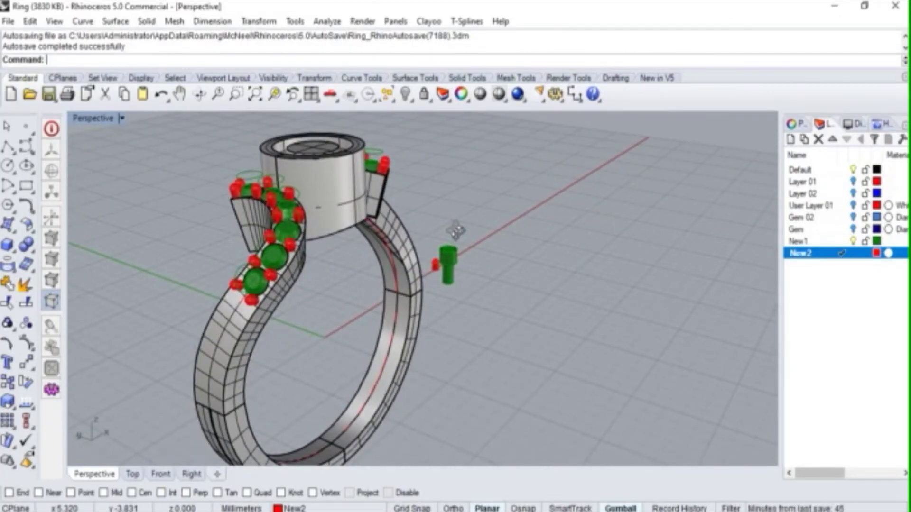
right_click_drag(455, 231, 451, 228)
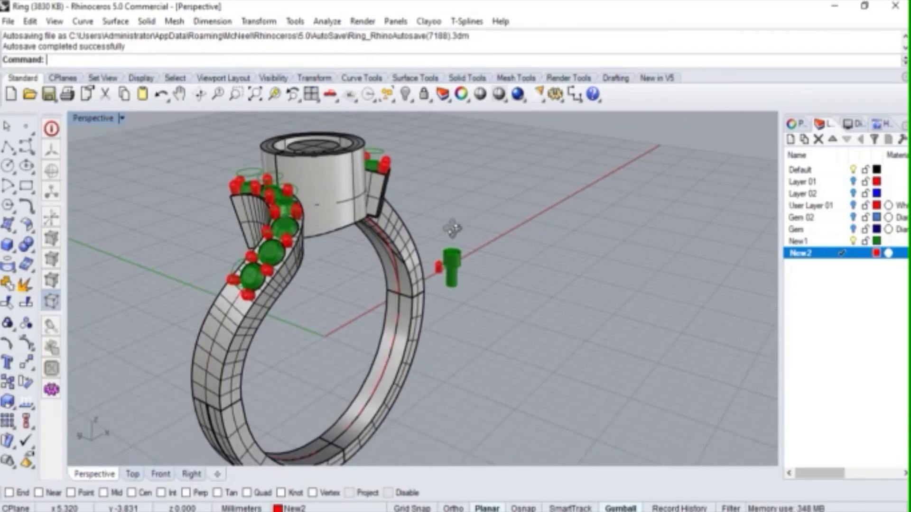
right_click_drag(451, 228, 408, 277)
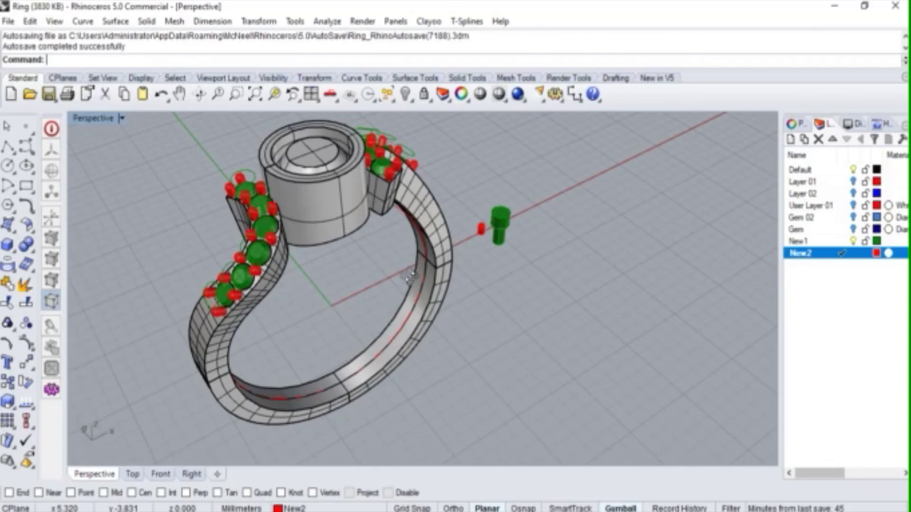
right_click_drag(410, 278, 428, 286)
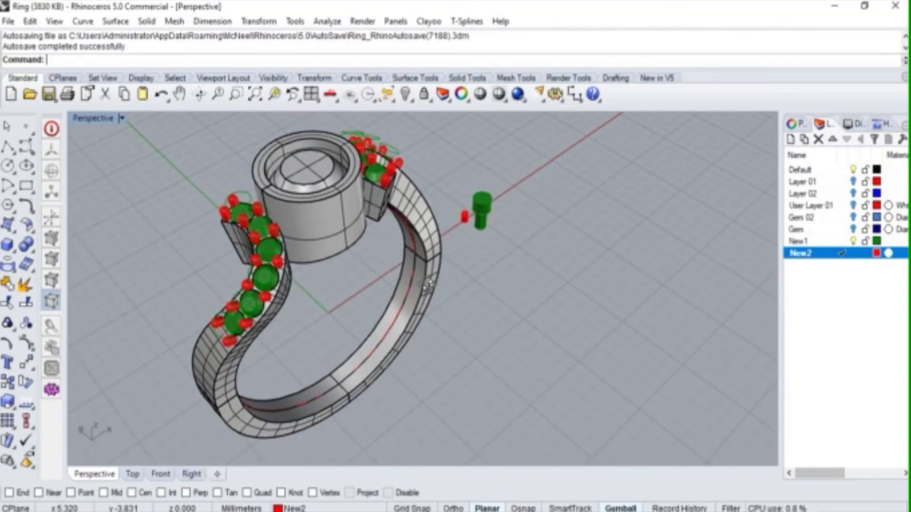